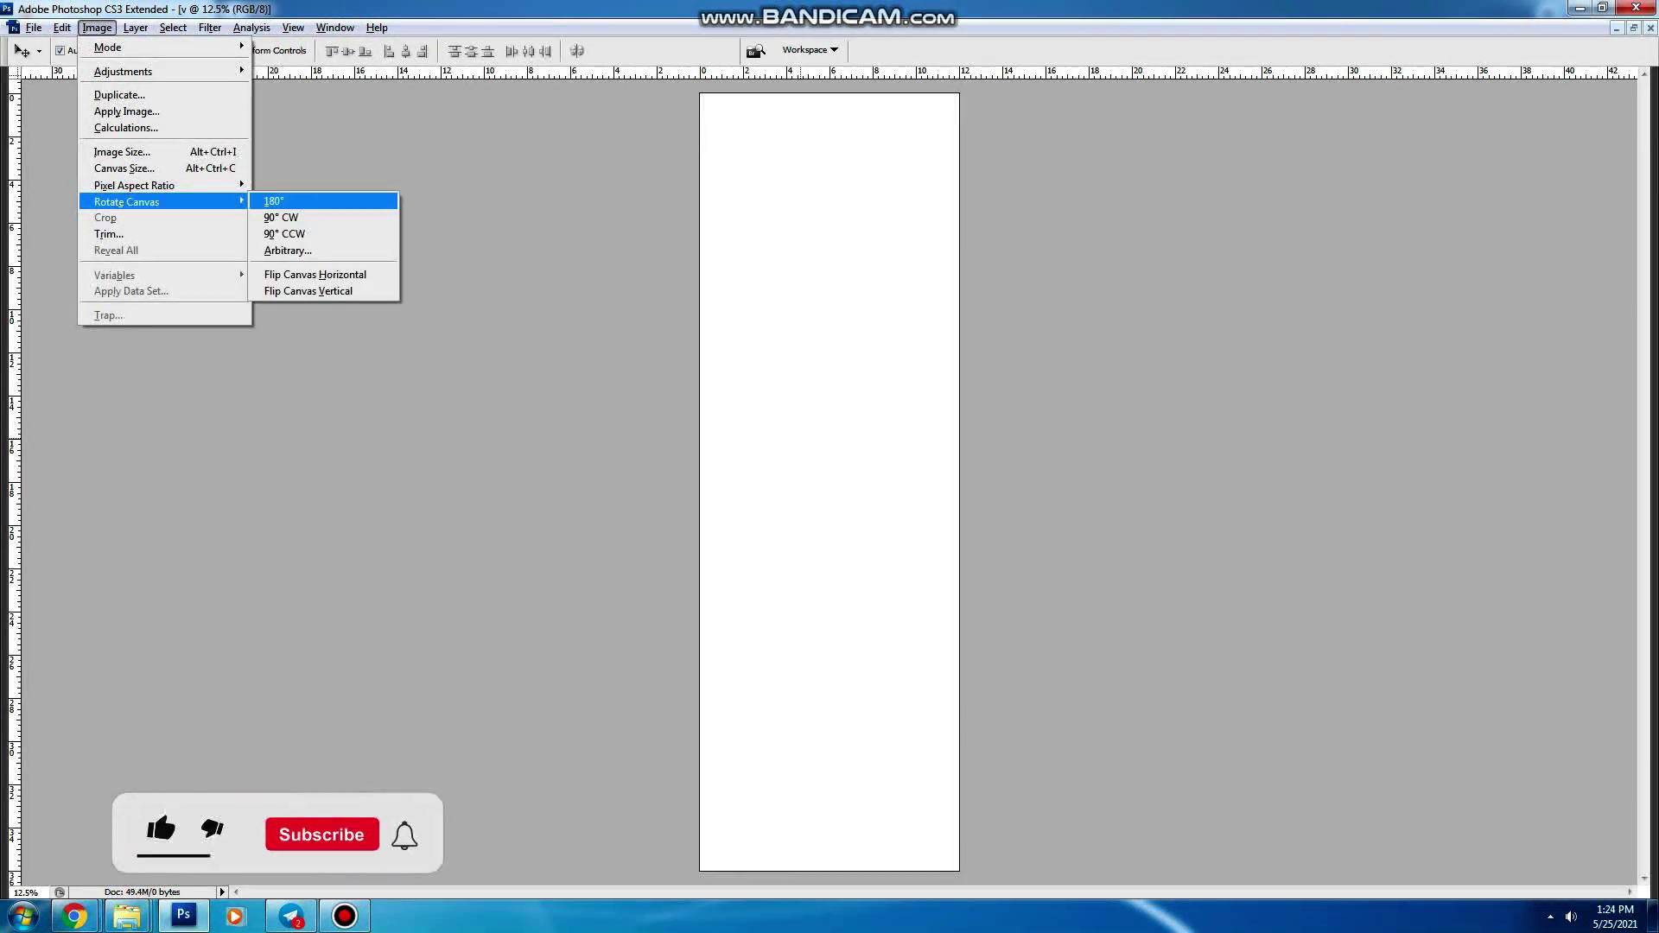
Step: Rotate the blank album canvas 90° clockwise into landscape orientation
click(281, 217)
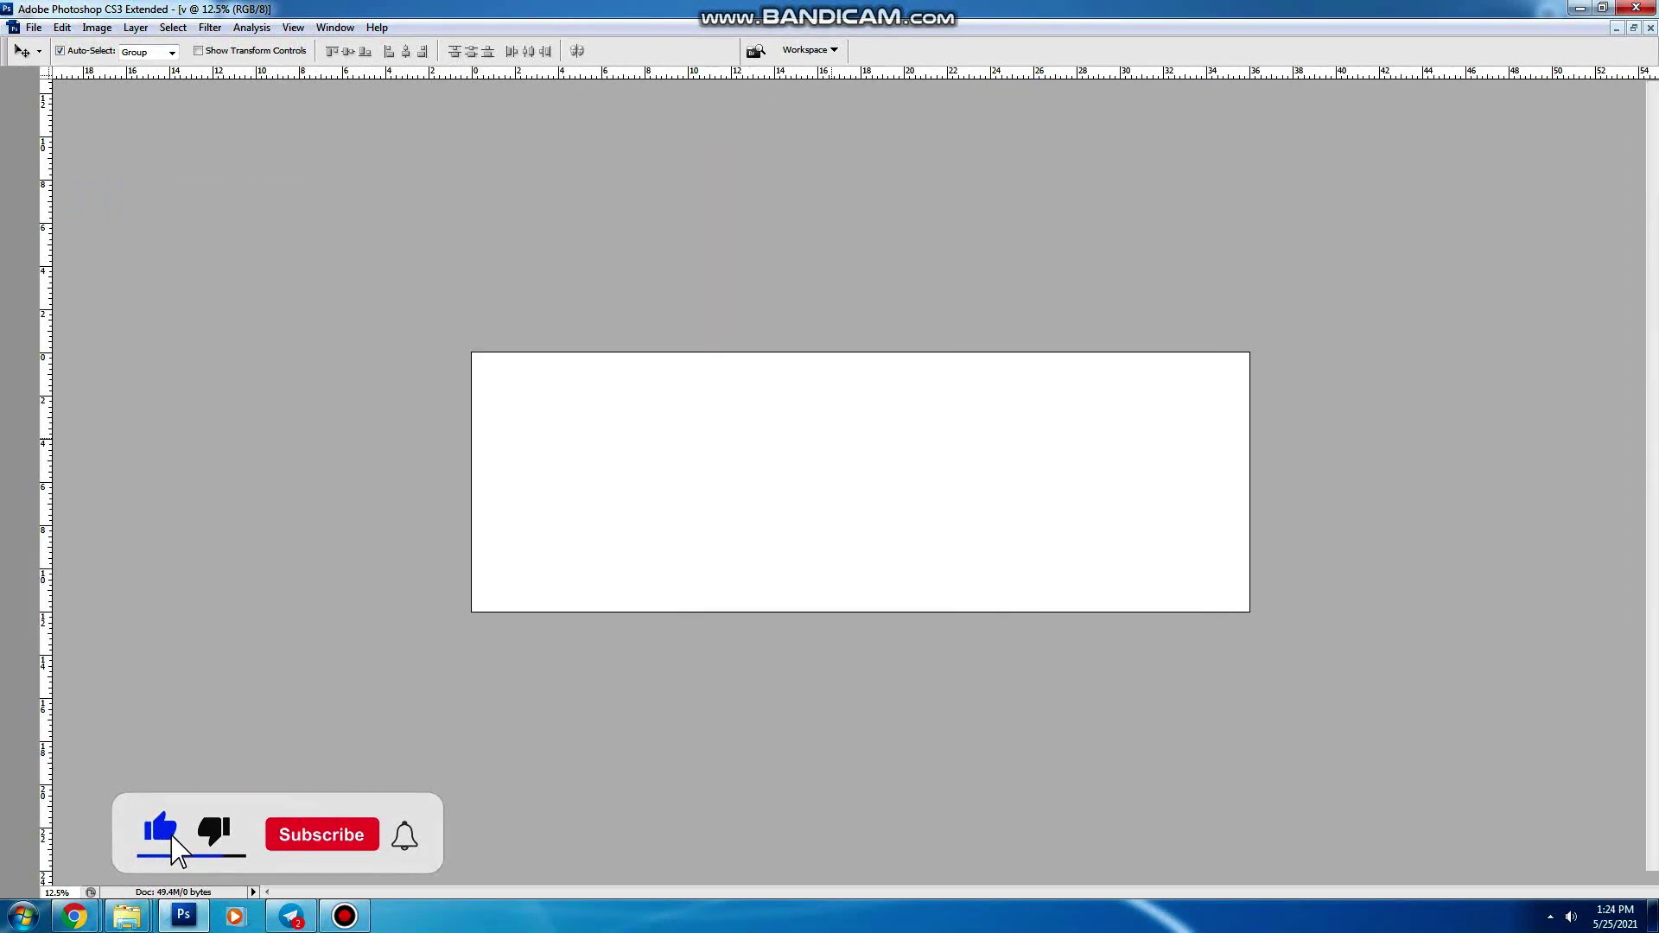
key(Tab)
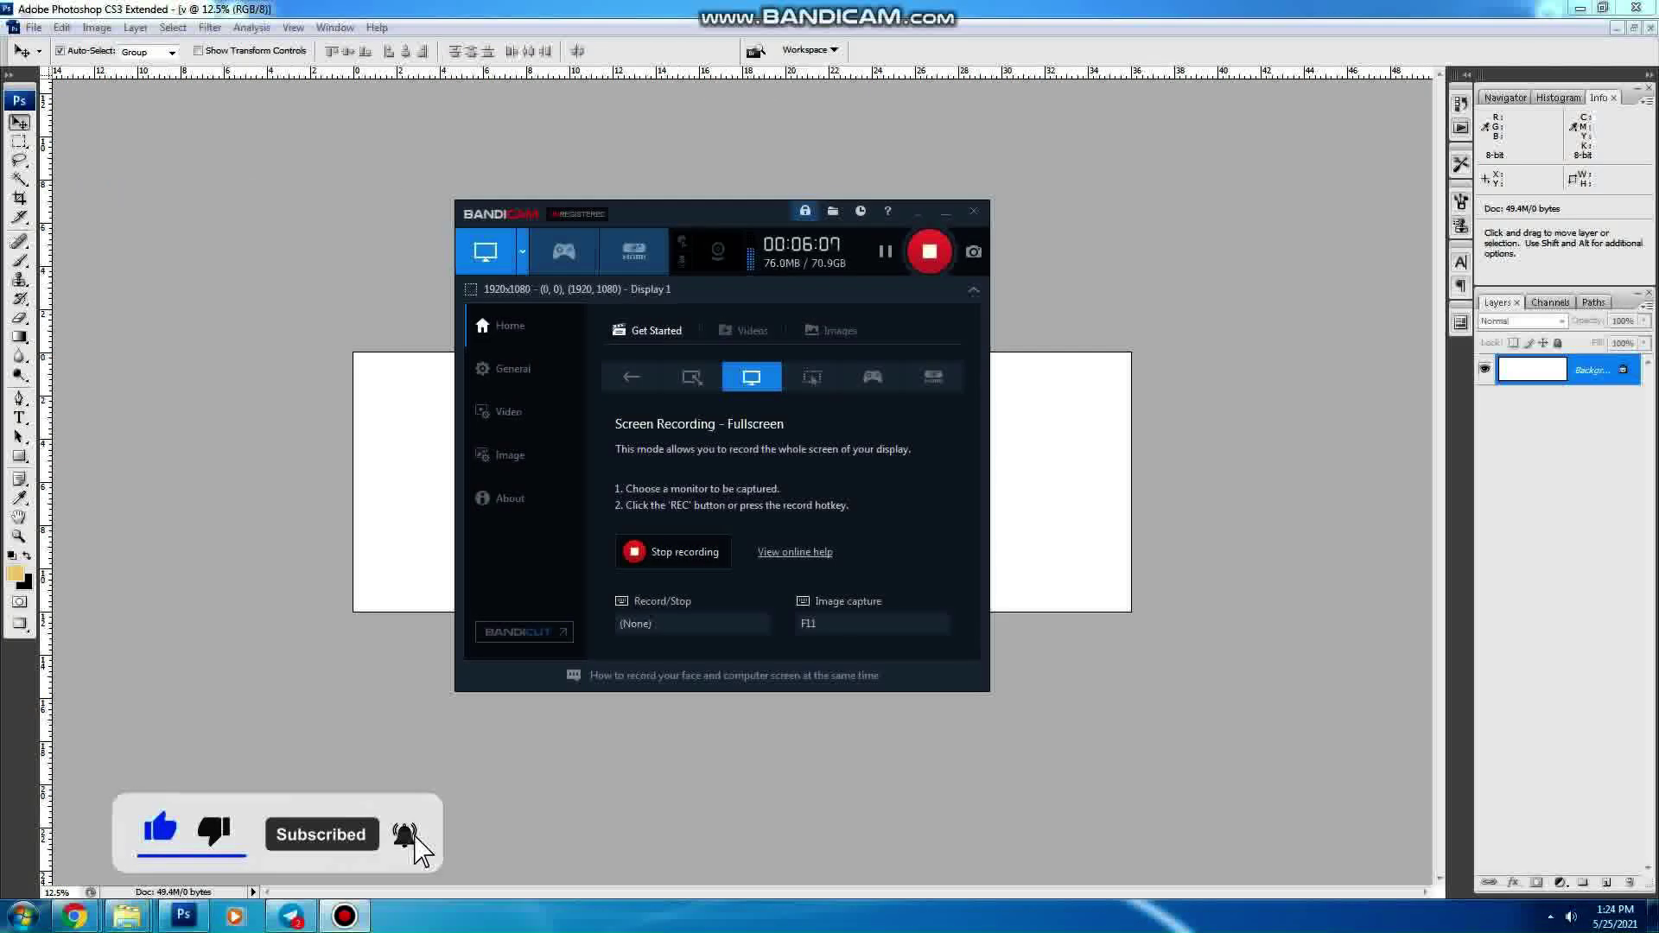
key(z)
Step: Move photos 9A6A1792 and 9A6A1767 into New folder and bring 9A6A1769 into Photoshop
click(852, 821)
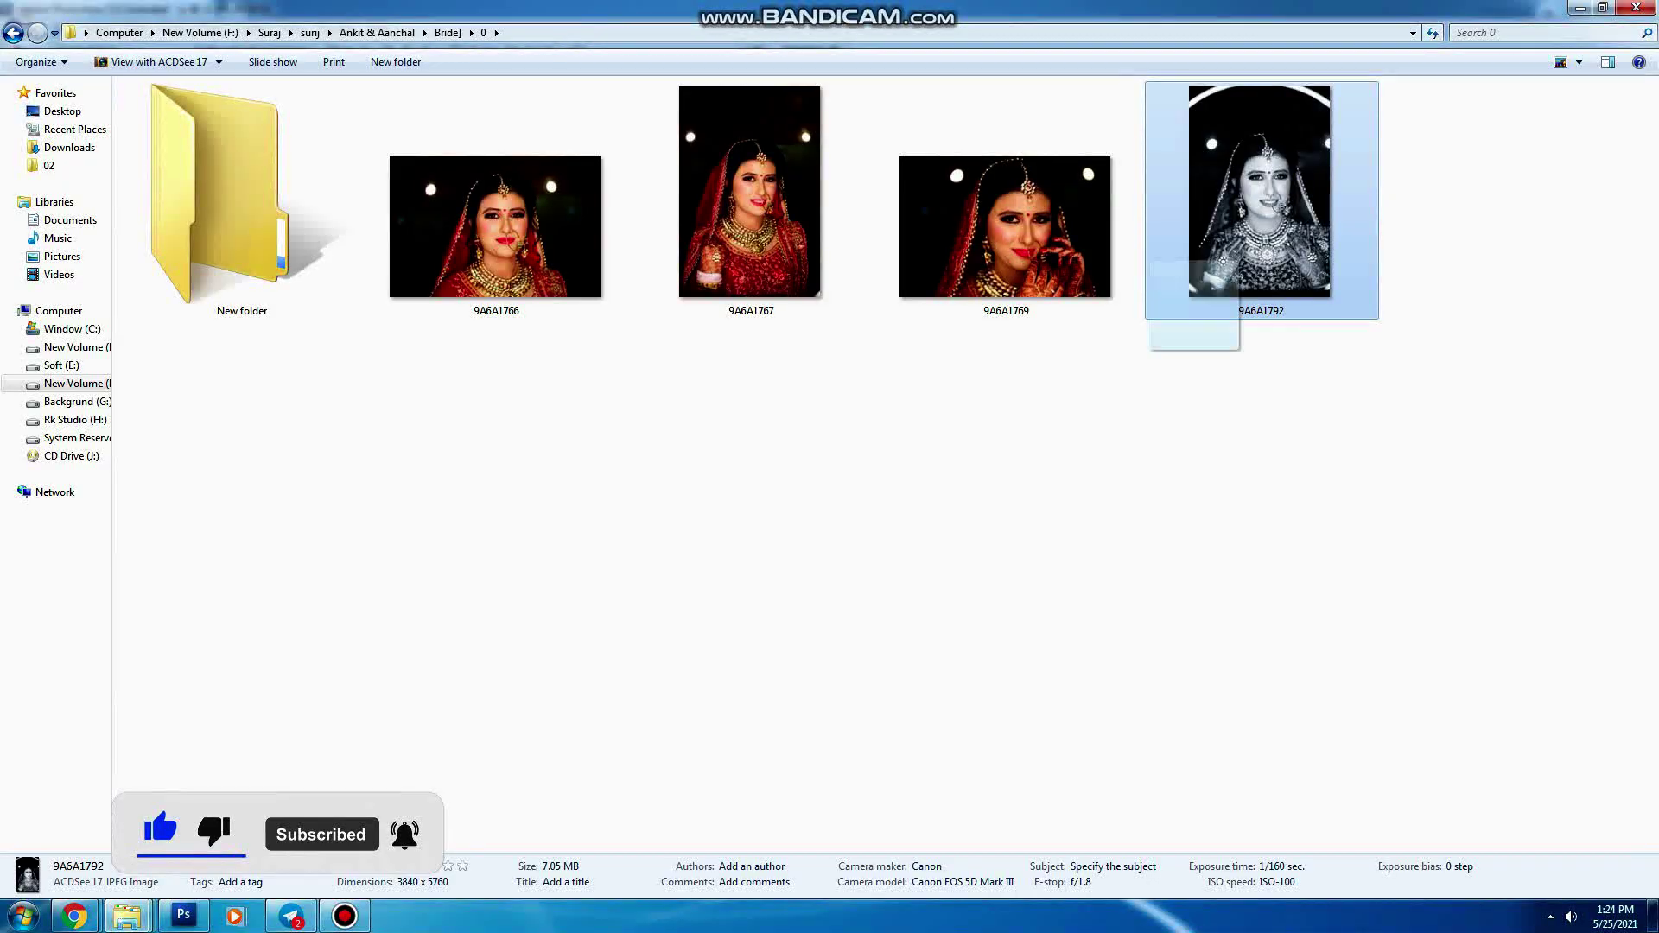
mouse_move(1260, 199)
mouse_down()
mouse_move(273, 319)
mouse_move(242, 225)
mouse_up()
drag(750, 191, 430, 639)
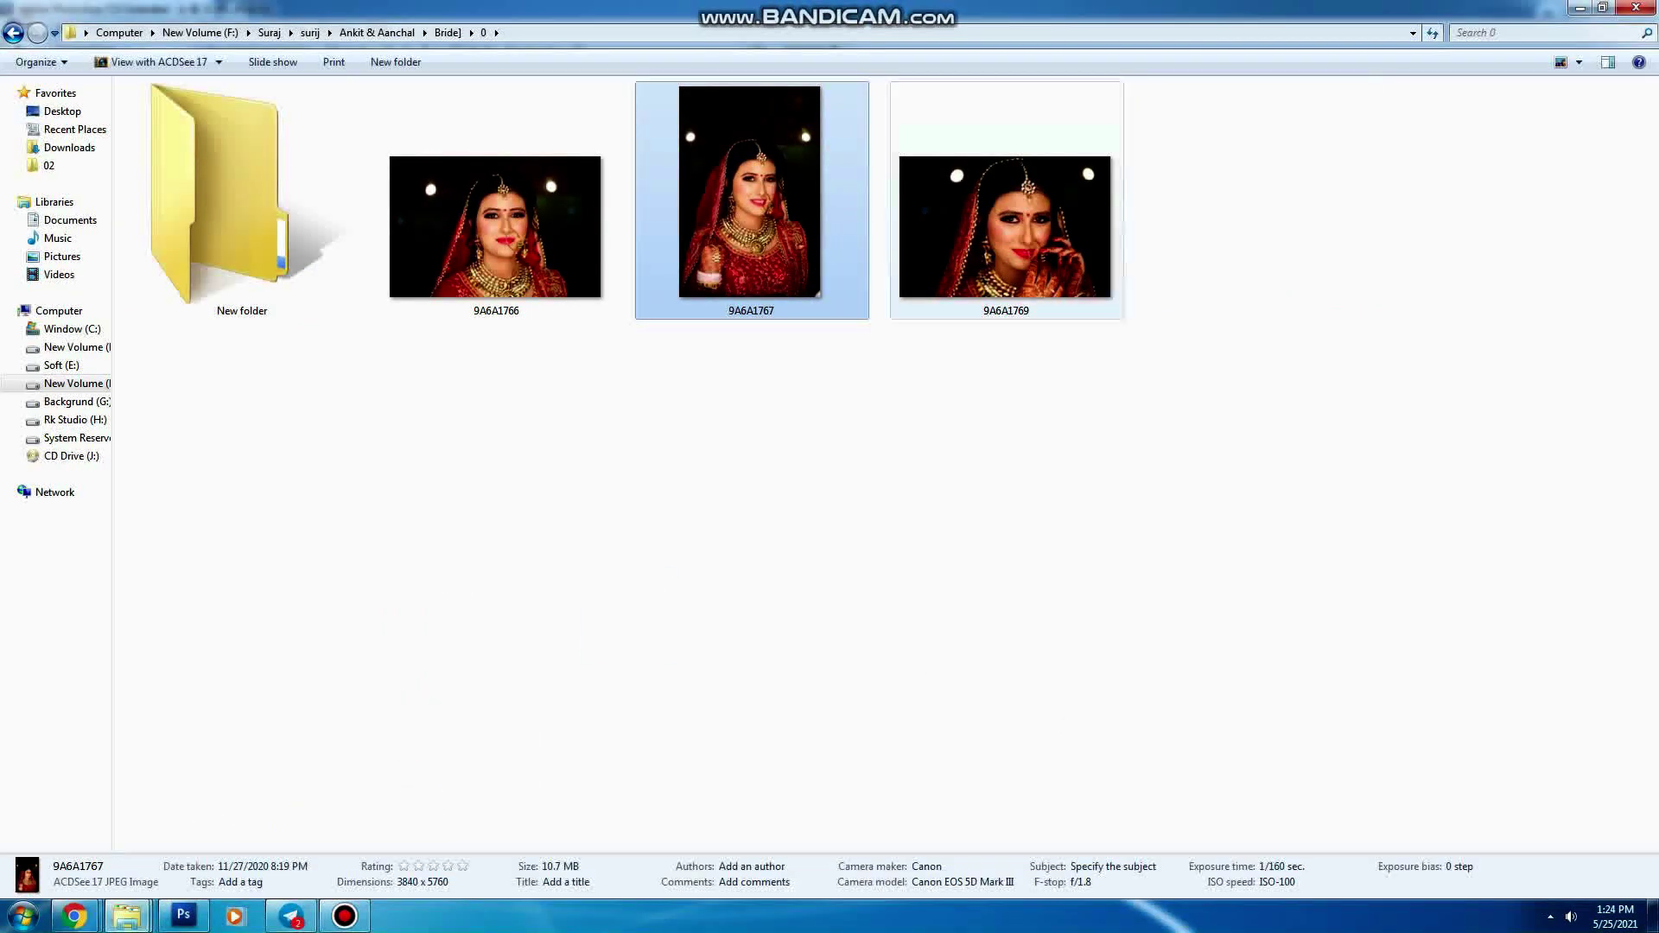
mouse_move(1005, 226)
mouse_down()
mouse_move(363, 735)
mouse_move(183, 915)
mouse_up()
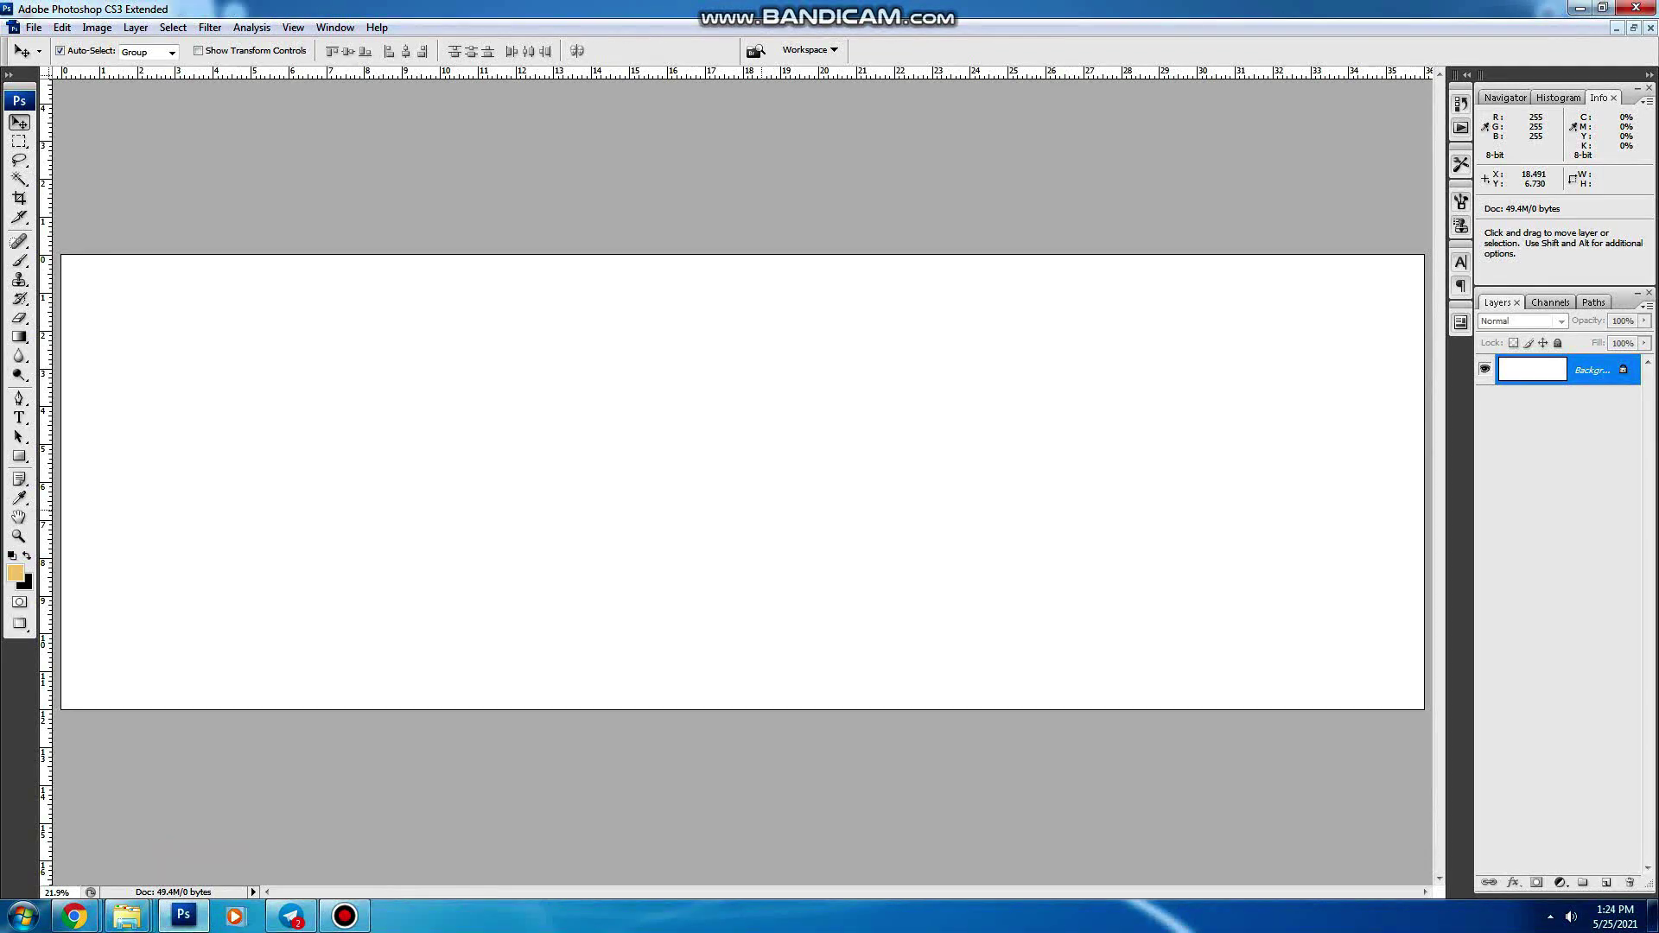
Step: Duplicate the photo layer, invert it, and set its blend mode to Color
key(ctrl+j)
key(f)
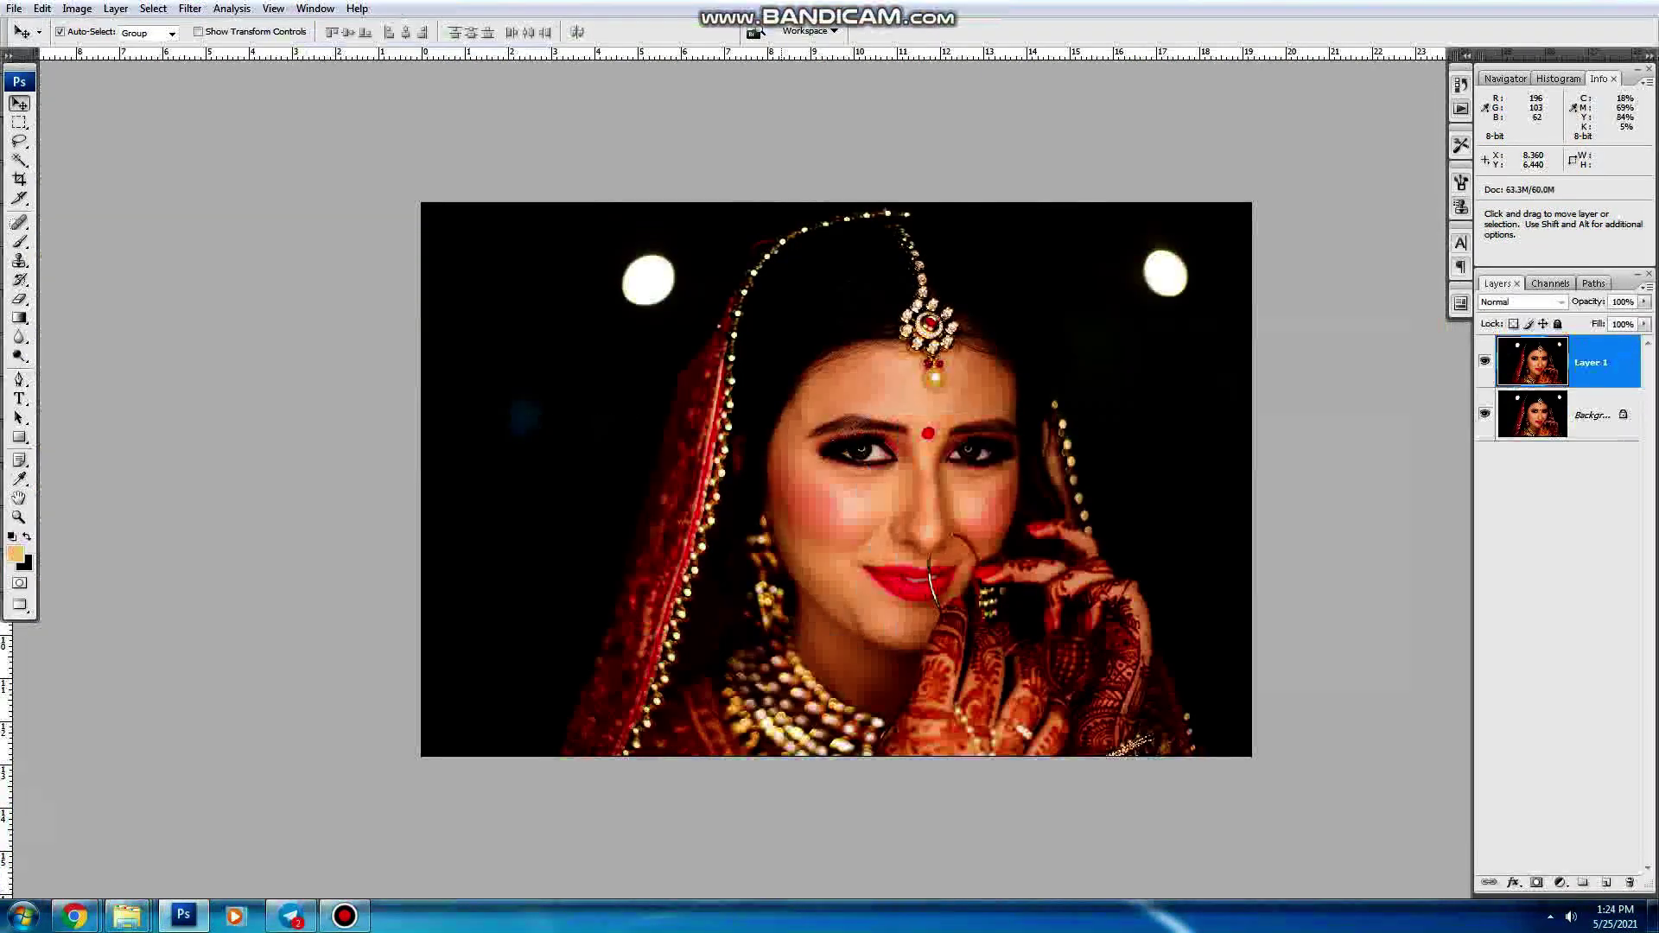
key(ctrl+i)
click(1521, 302)
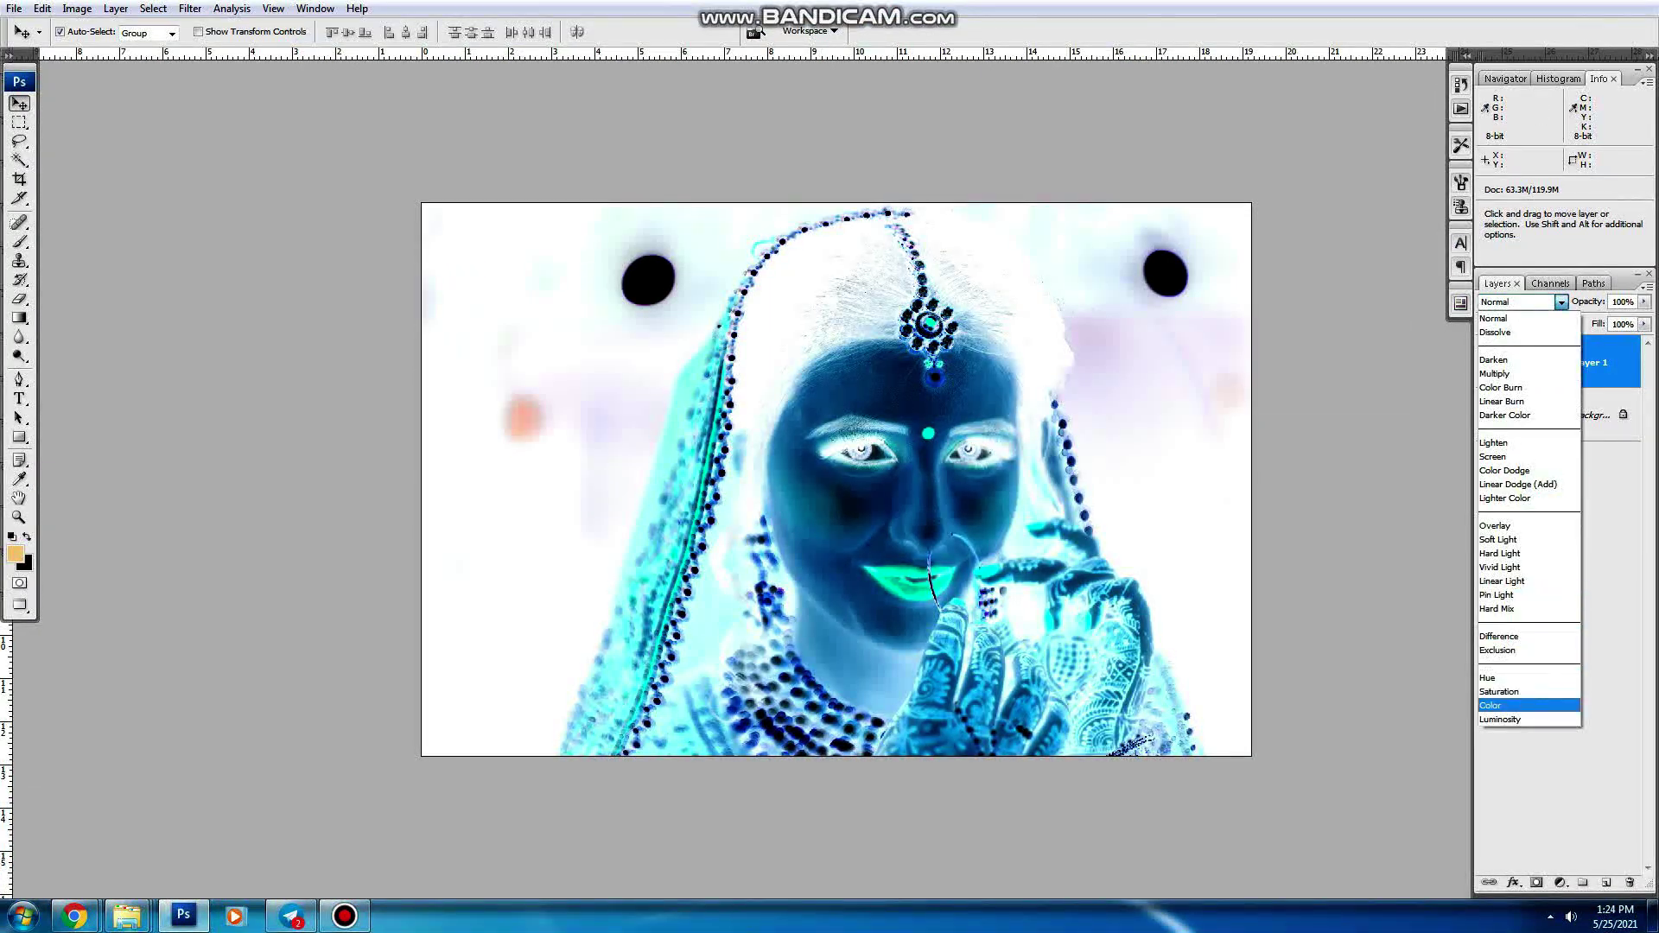
click(1503, 705)
Step: Apply Hue/Saturation with Hue +180 and Reds saturation -100
key(Tab)
key(ctrl+u)
text(180)
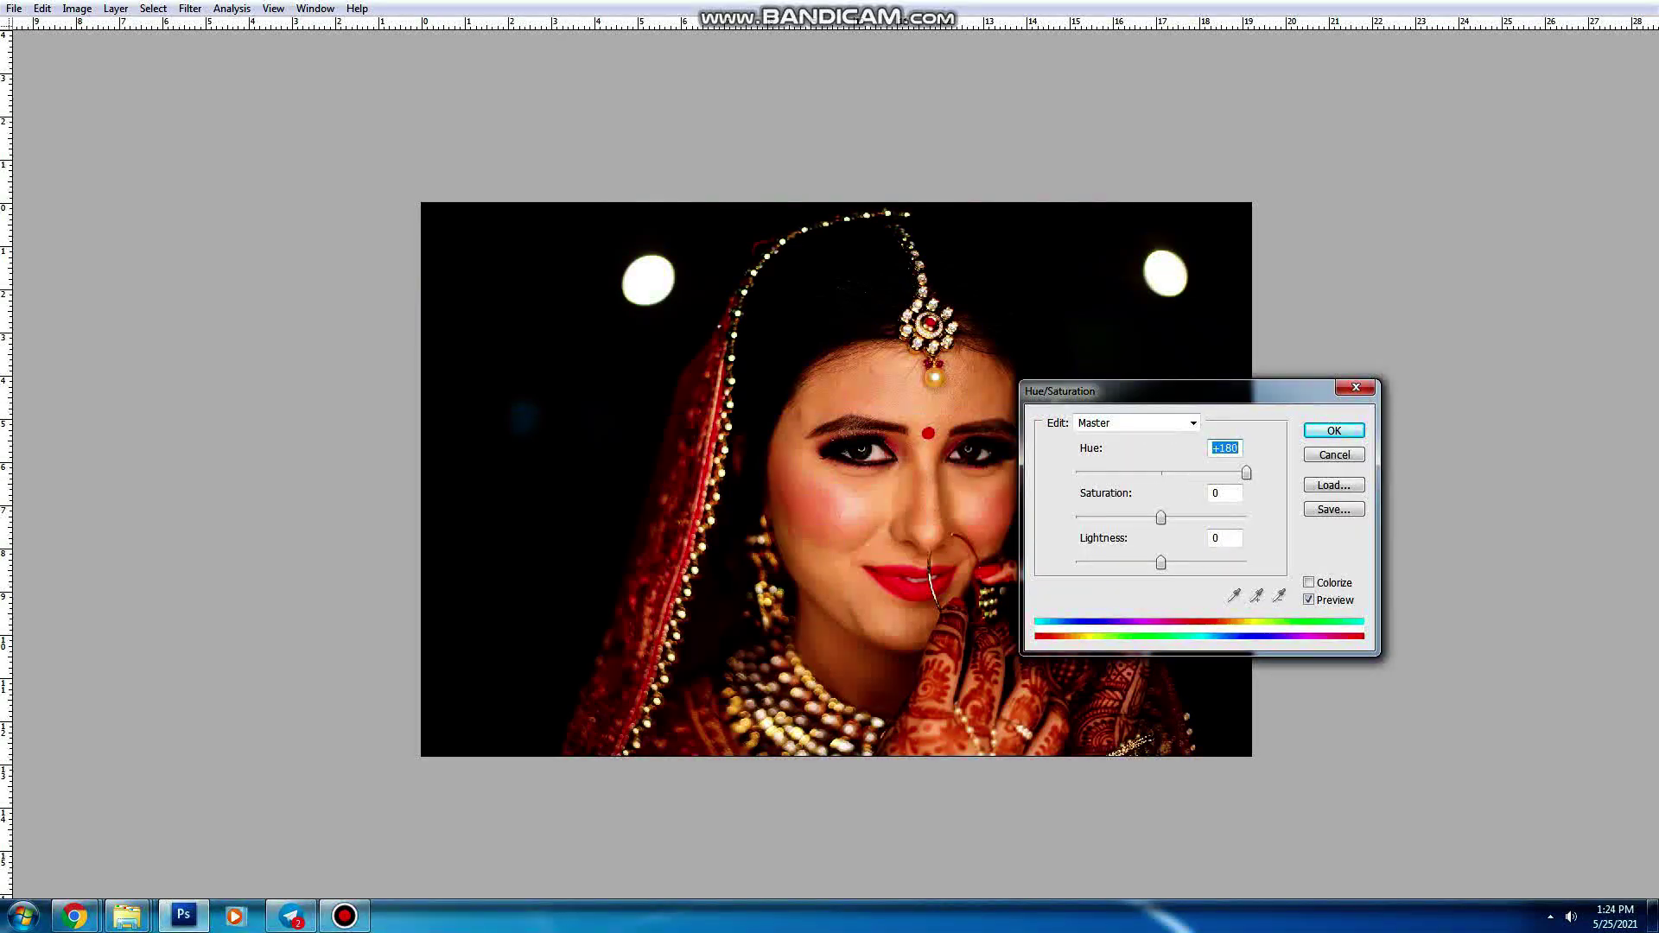
click(1193, 423)
click(1115, 456)
drag(1161, 517, 1076, 517)
click(1334, 430)
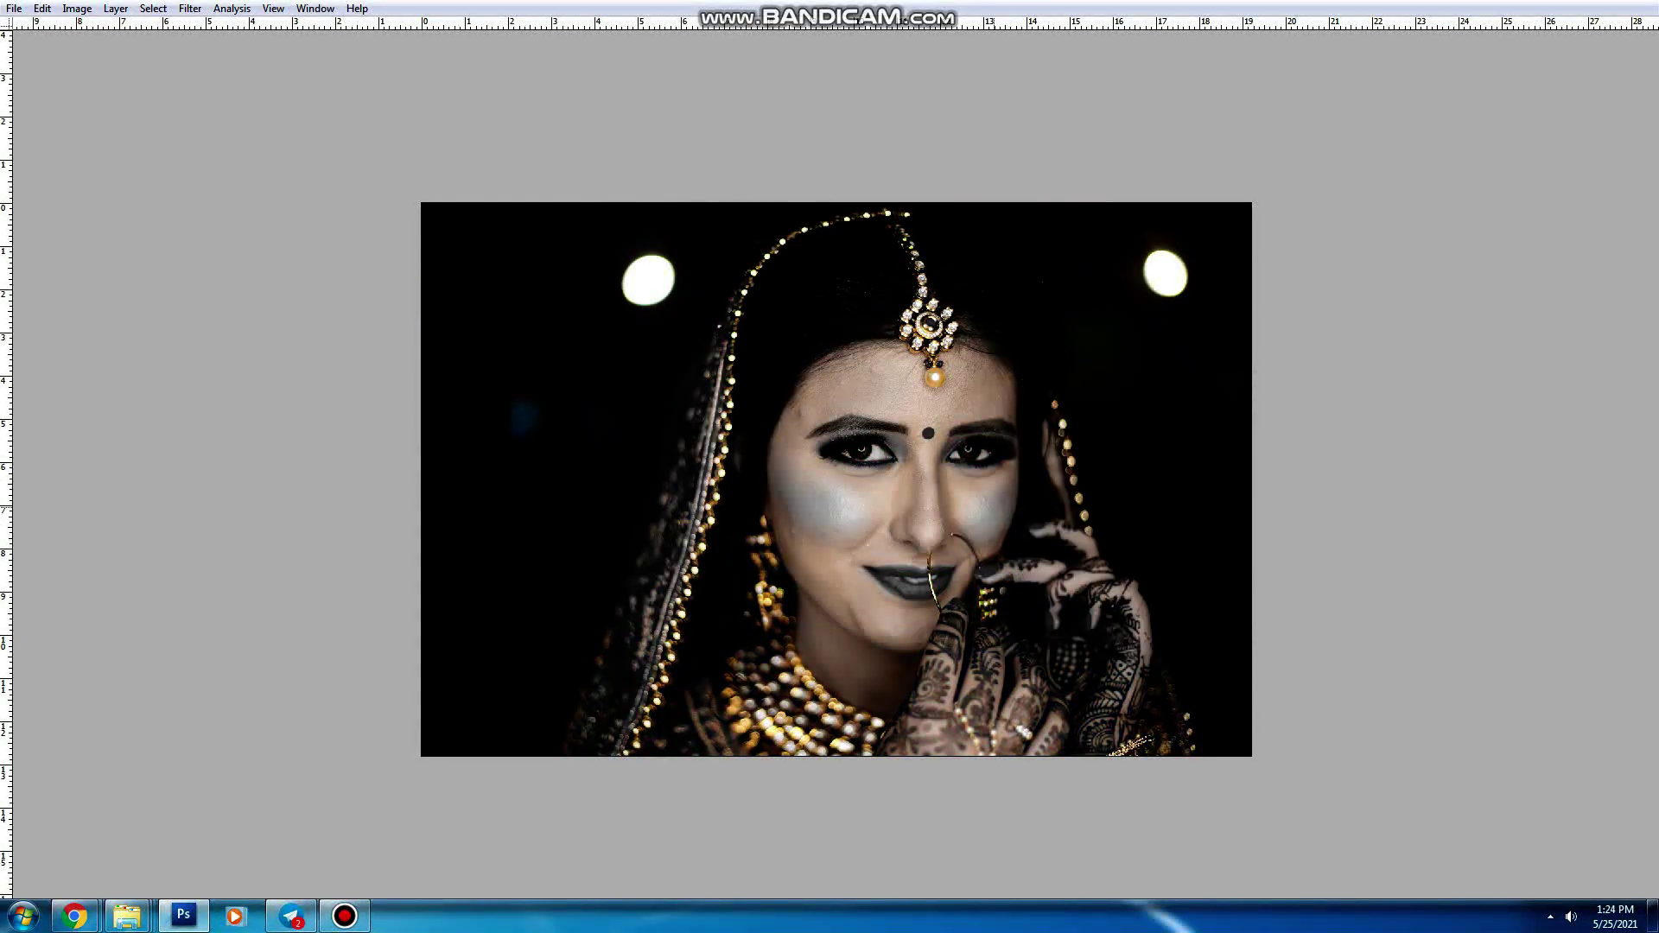
Step: Select the bride's face skin, feather it 20 px, and desaturate it
click(869, 509)
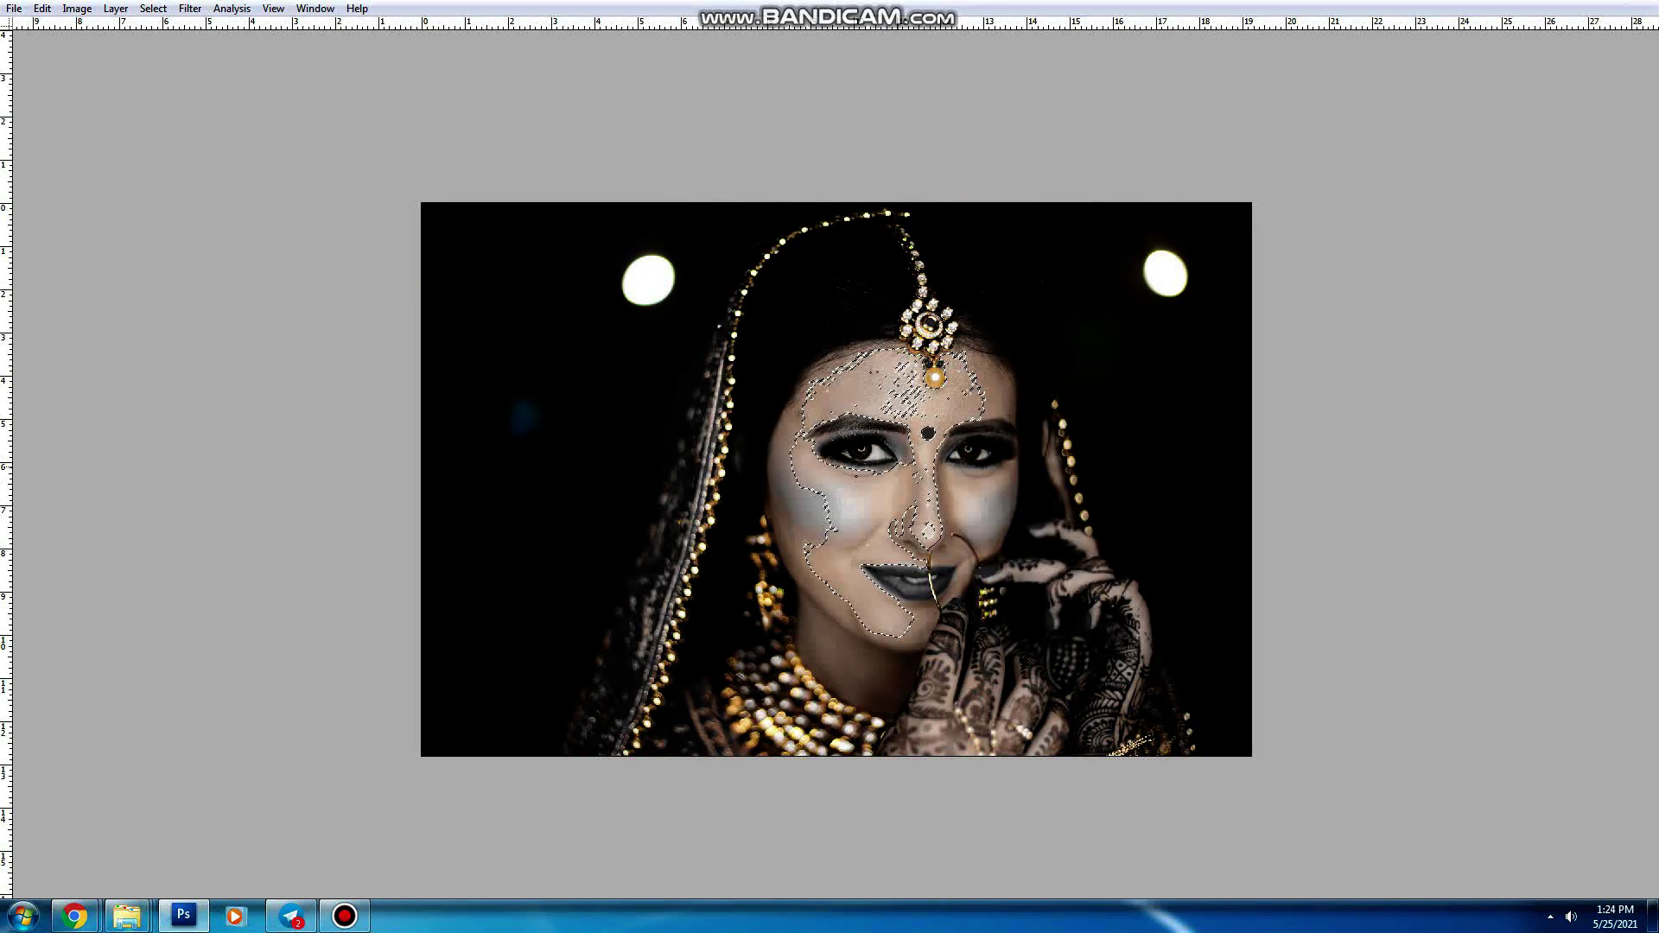
shift+click(944, 499)
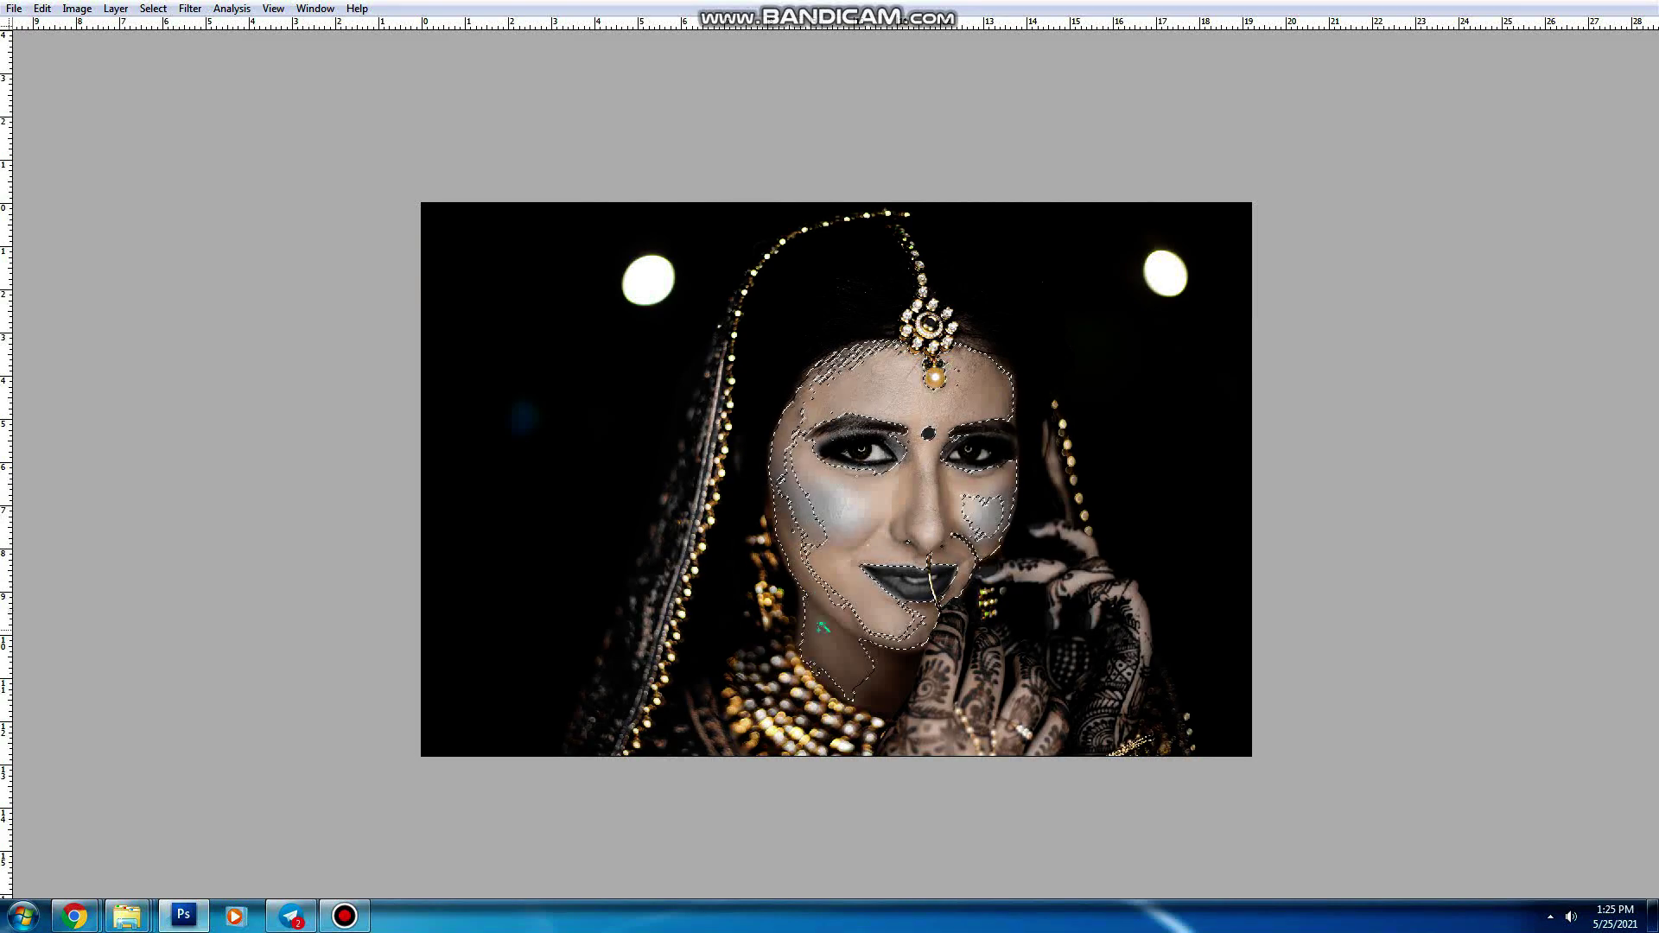
shift+click(869, 619)
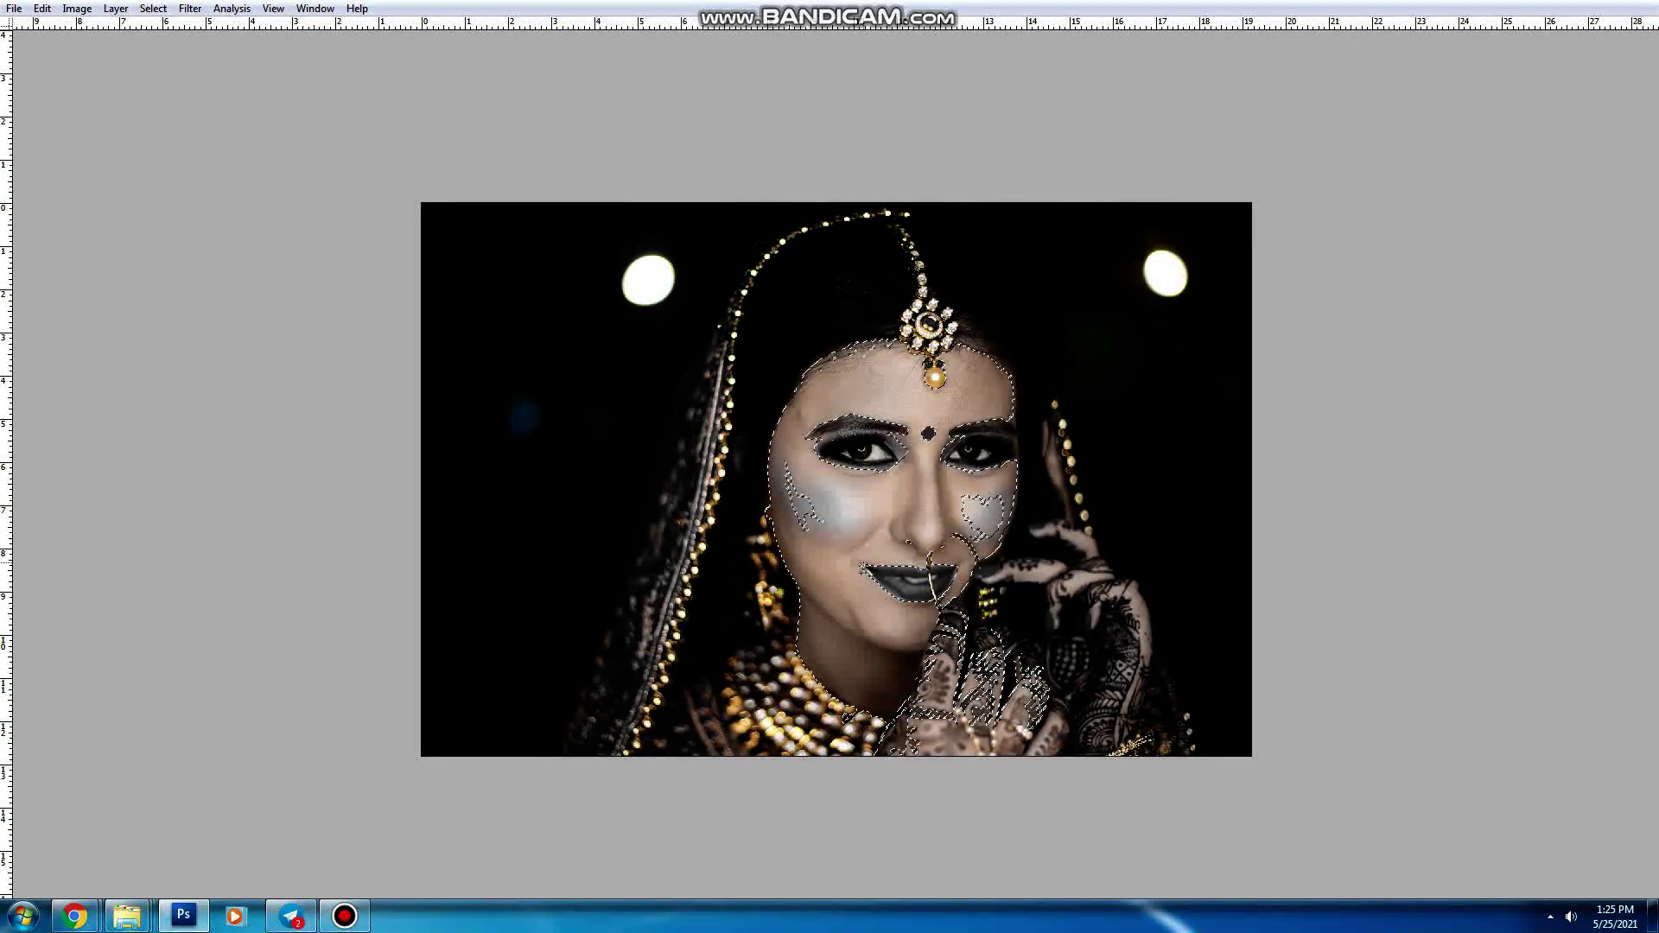
key(ctrl+alt+d)
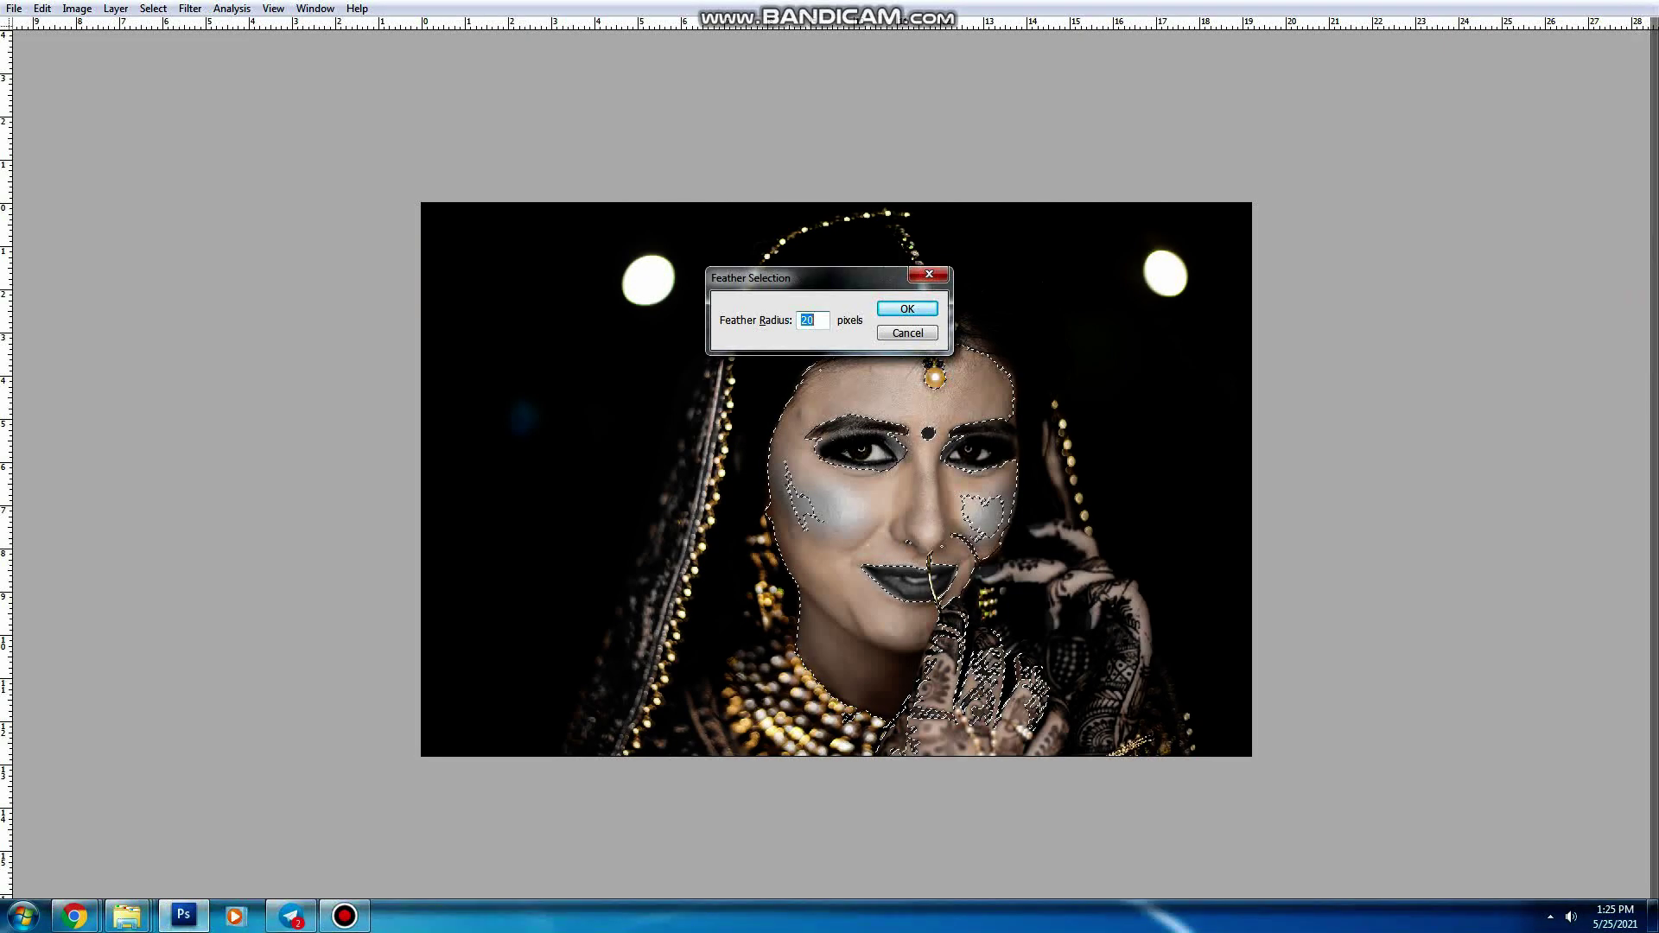
drag(778, 277, 1092, 335)
key(Return)
key(ctrl+u)
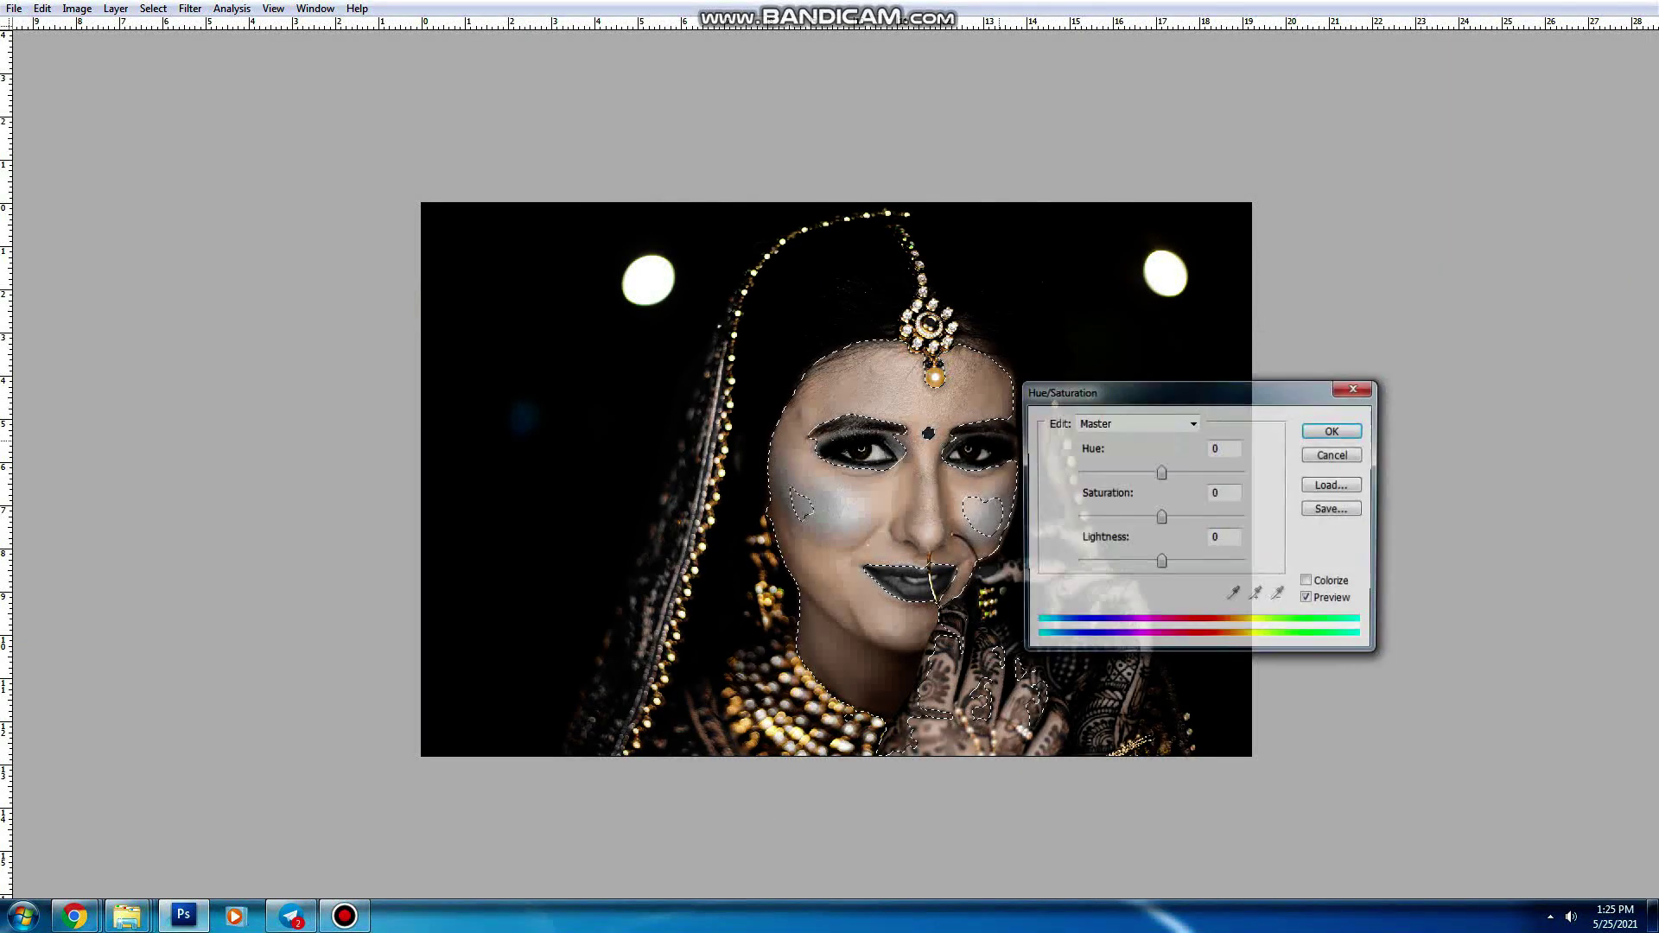
key(Return)
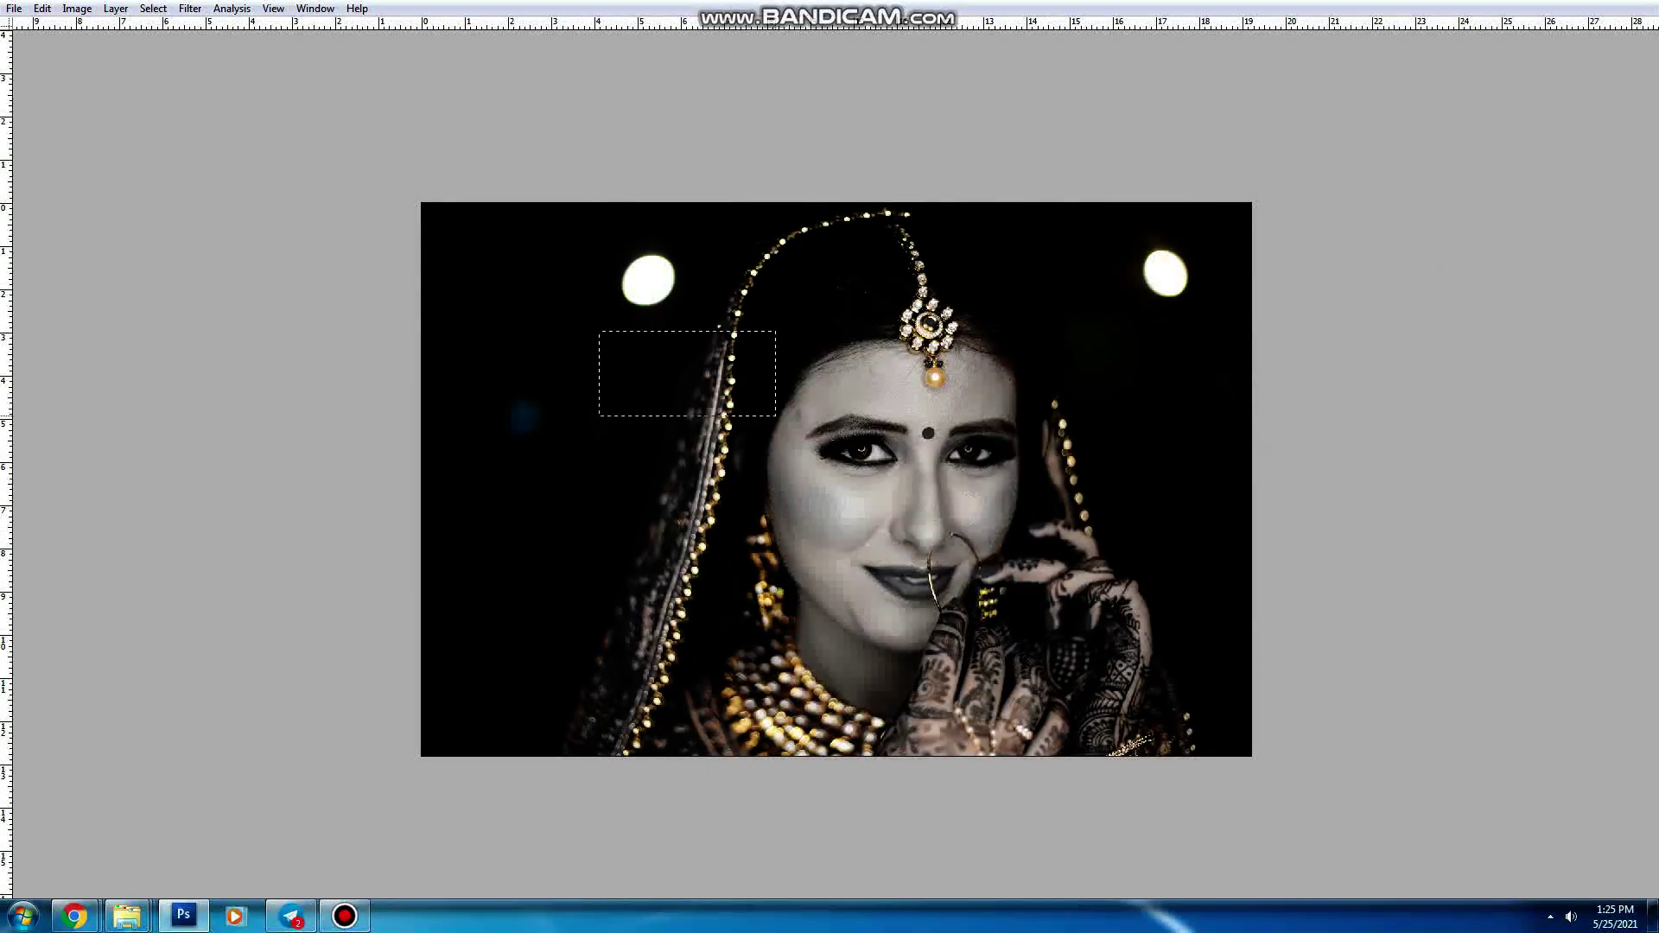
Step: Fit the image on screen and slightly reduce the overall saturation
click(900, 435)
right_click(976, 493)
click(1032, 501)
key(ctrl+u)
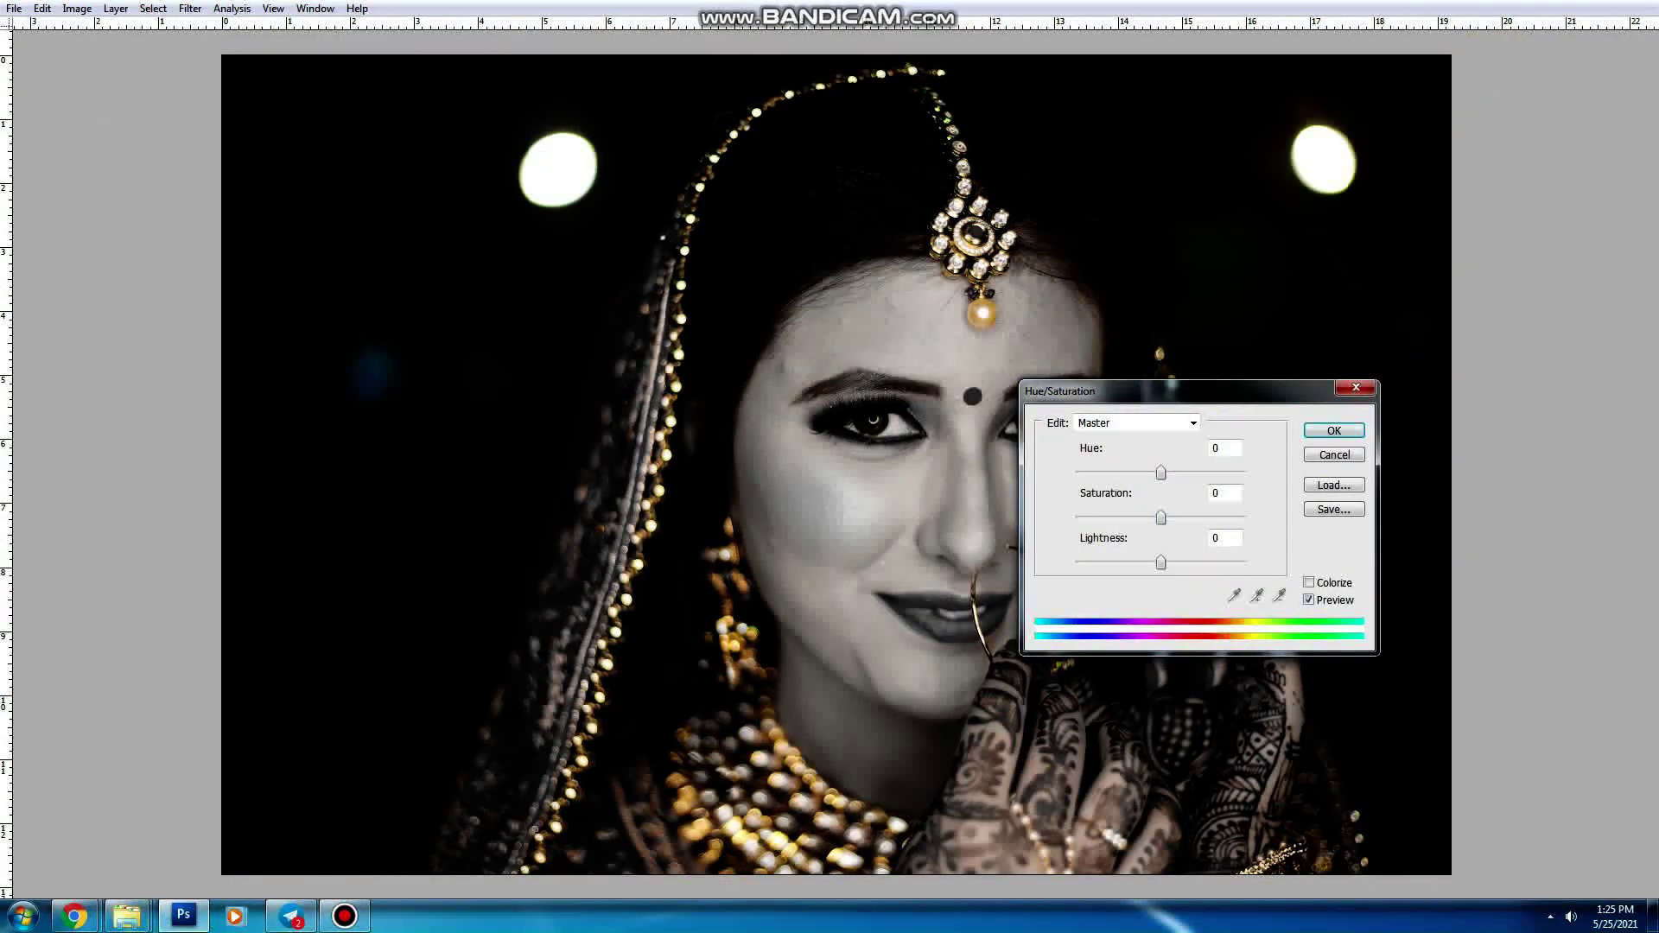
drag(1126, 517, 1120, 516)
key(Return)
Step: Scale the toned portrait down against the left edge of the spread
key(Tab)
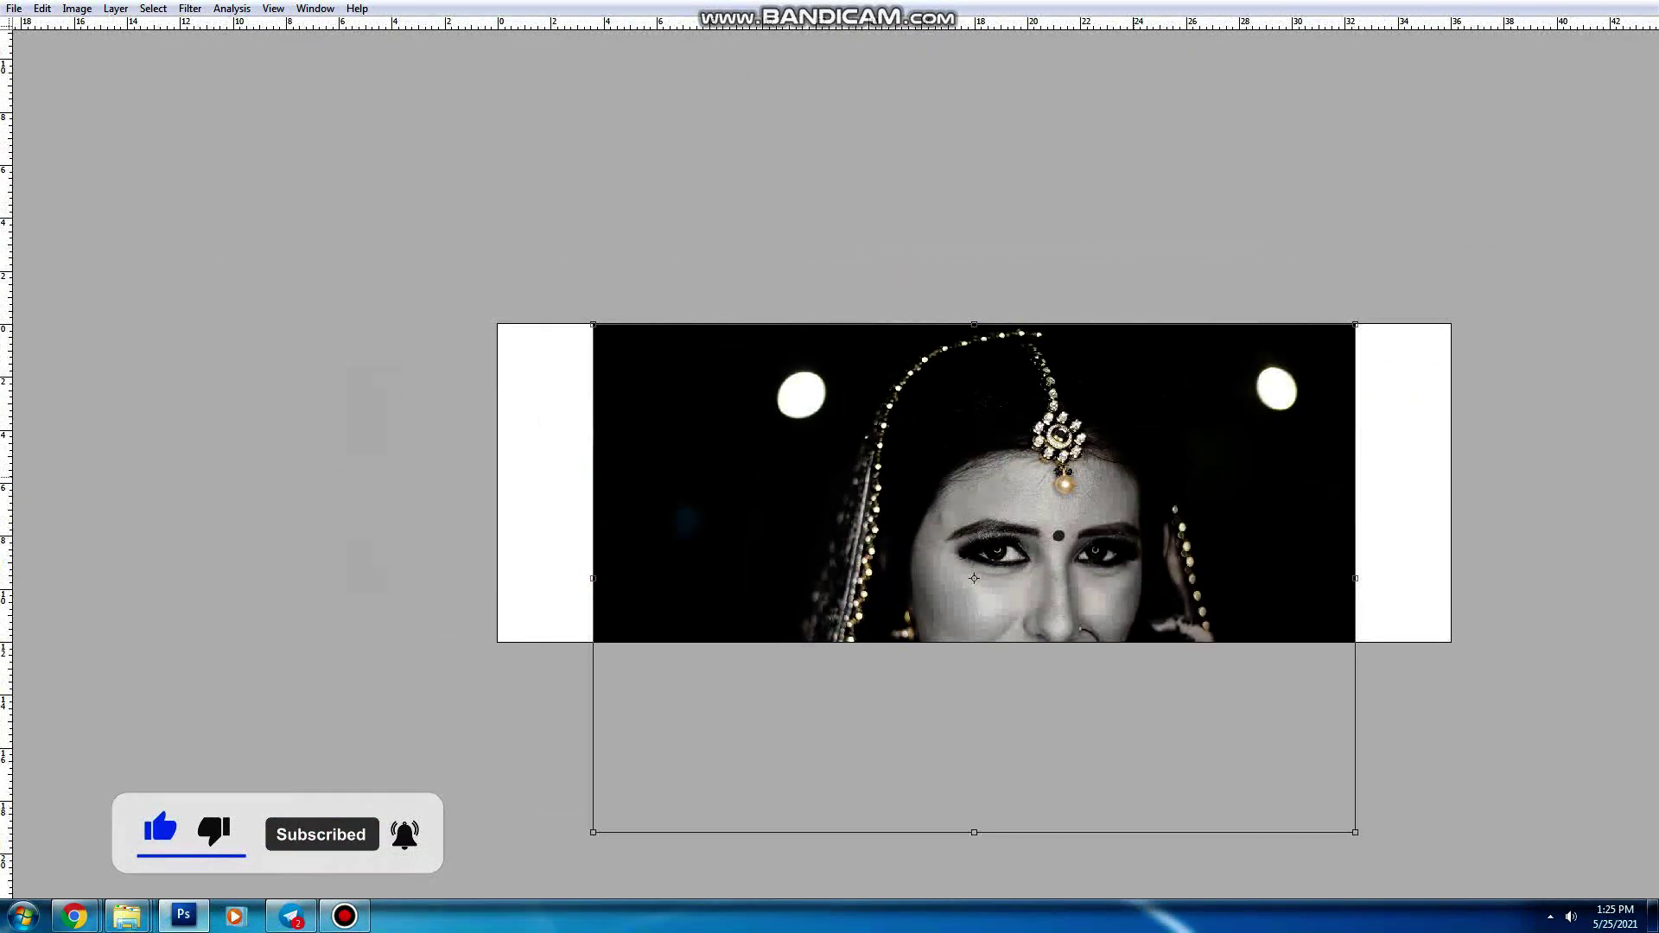
drag(974, 578, 678, 502)
drag(1055, 637, 912, 657)
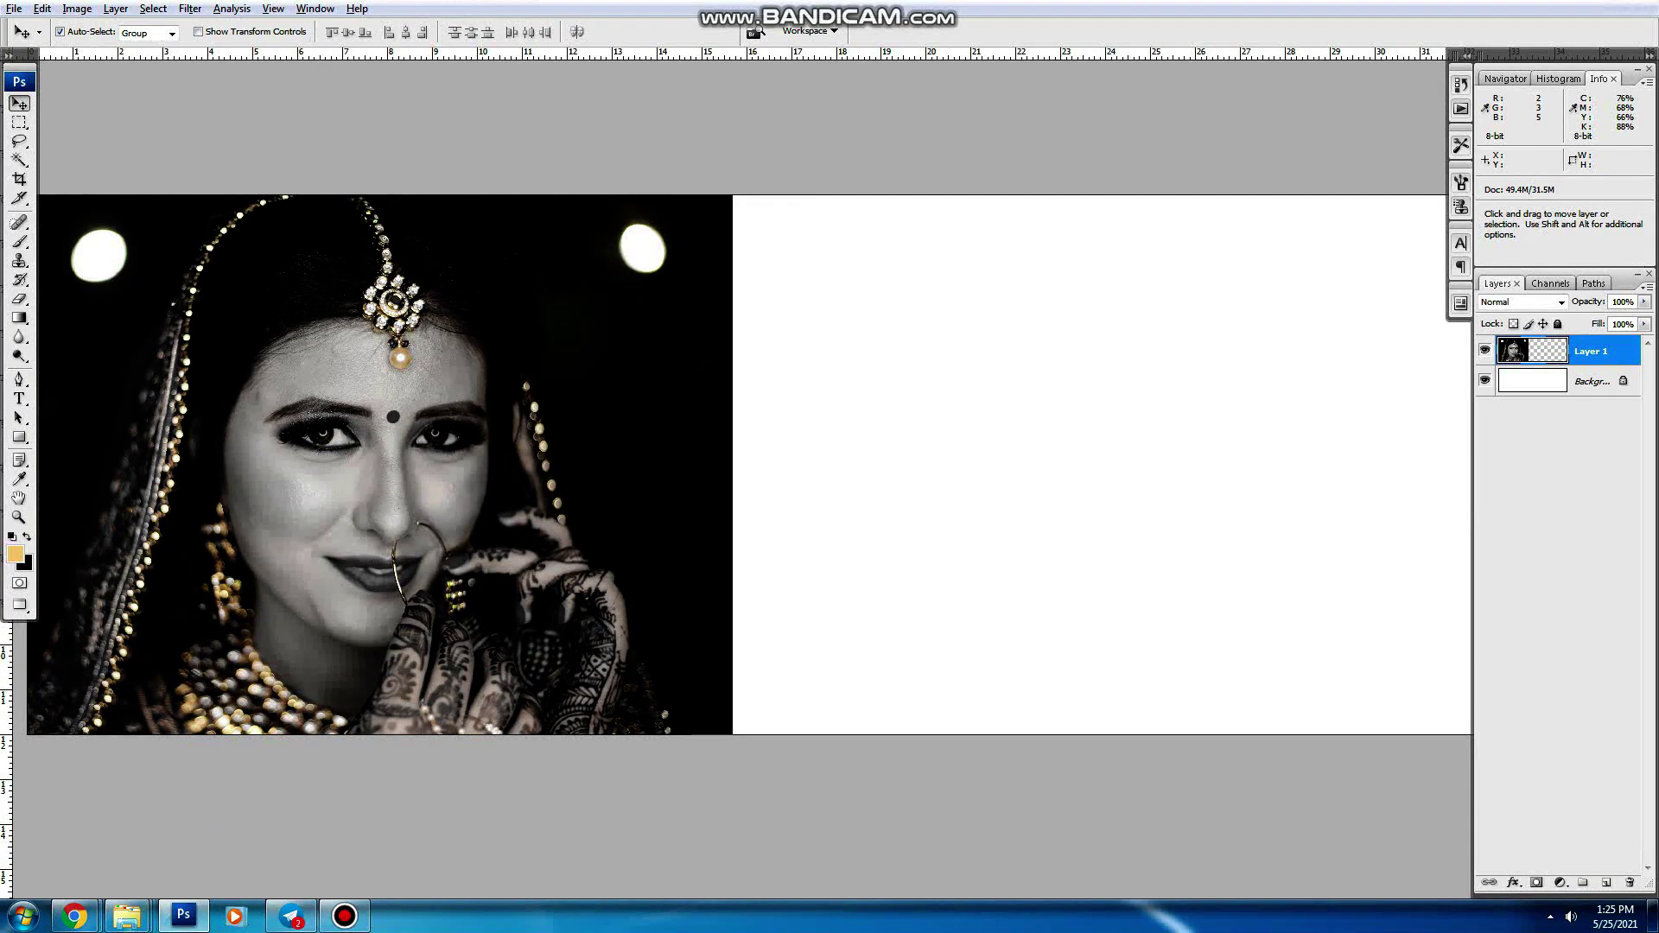
Step: Set the background colour to near-black and fill the background with it
click(23, 562)
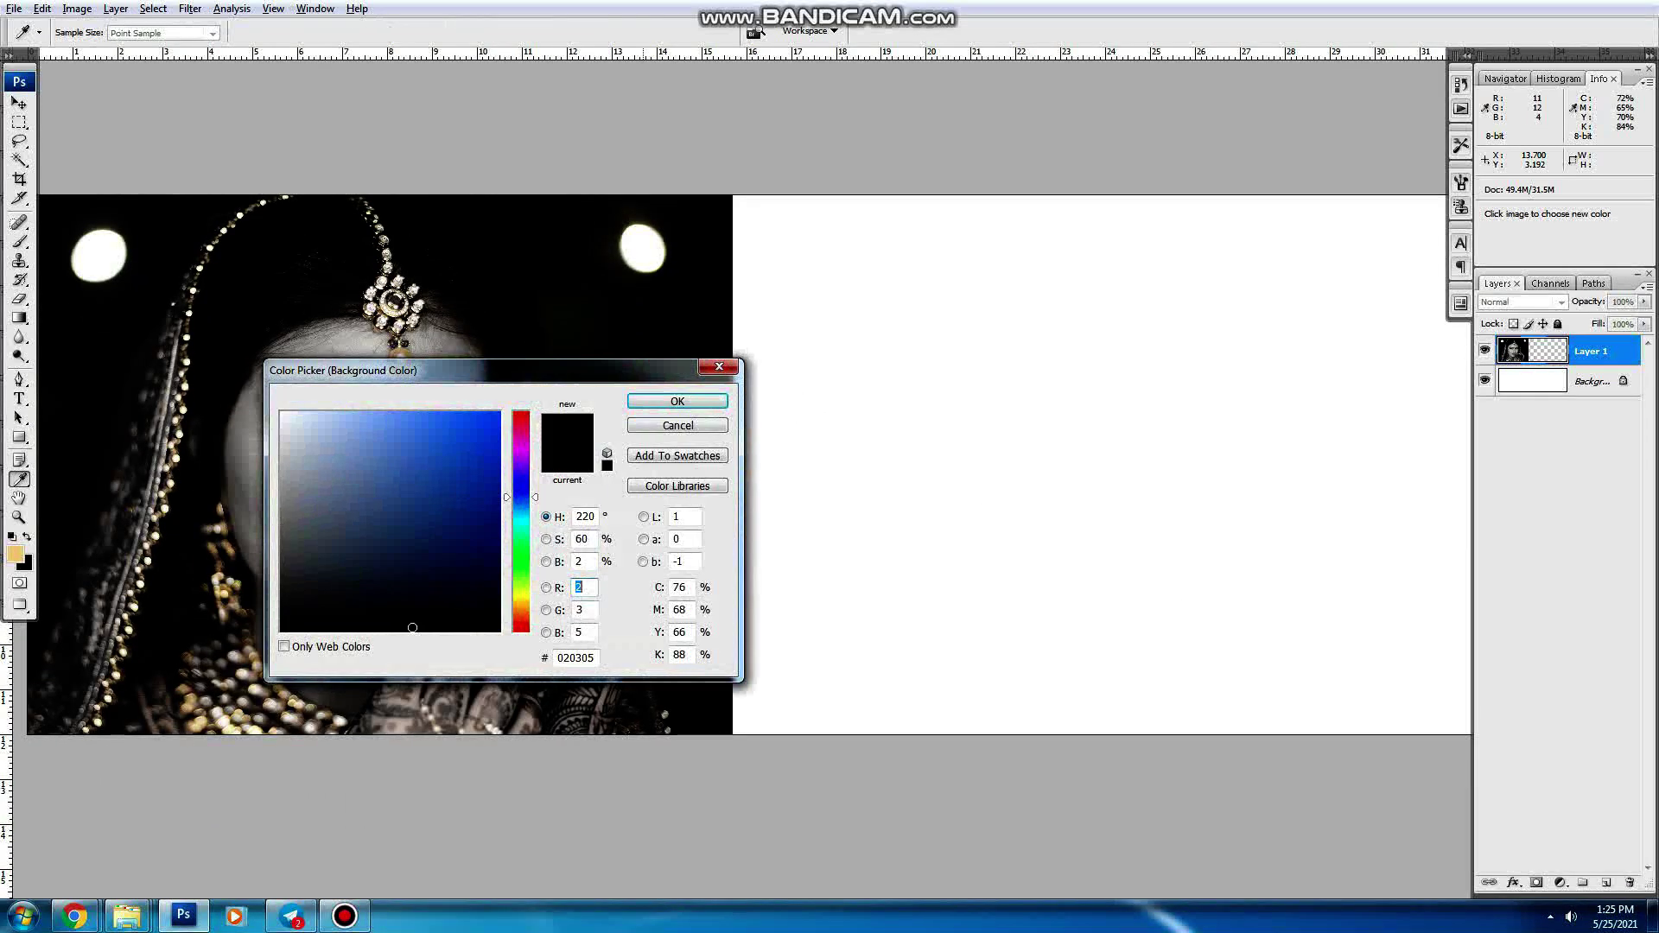
click(677, 397)
key(ctrl+BackSpace)
Step: Brush out the right-side lantern light in black
key(Tab)
key(b)
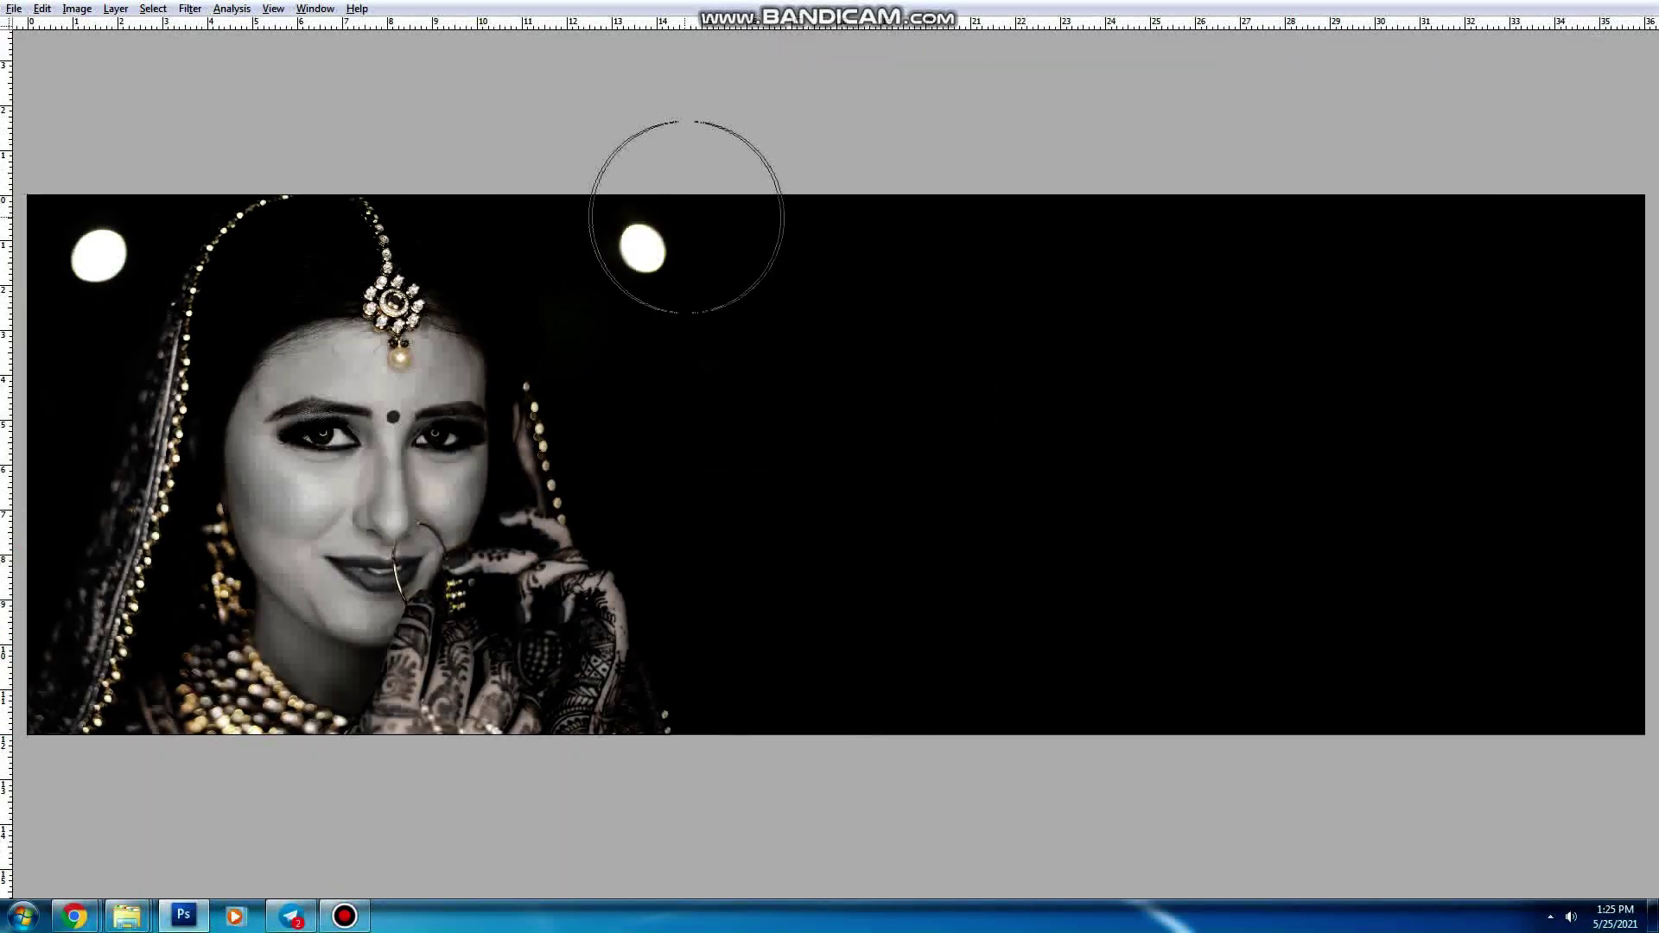
drag(642, 251, 697, 354)
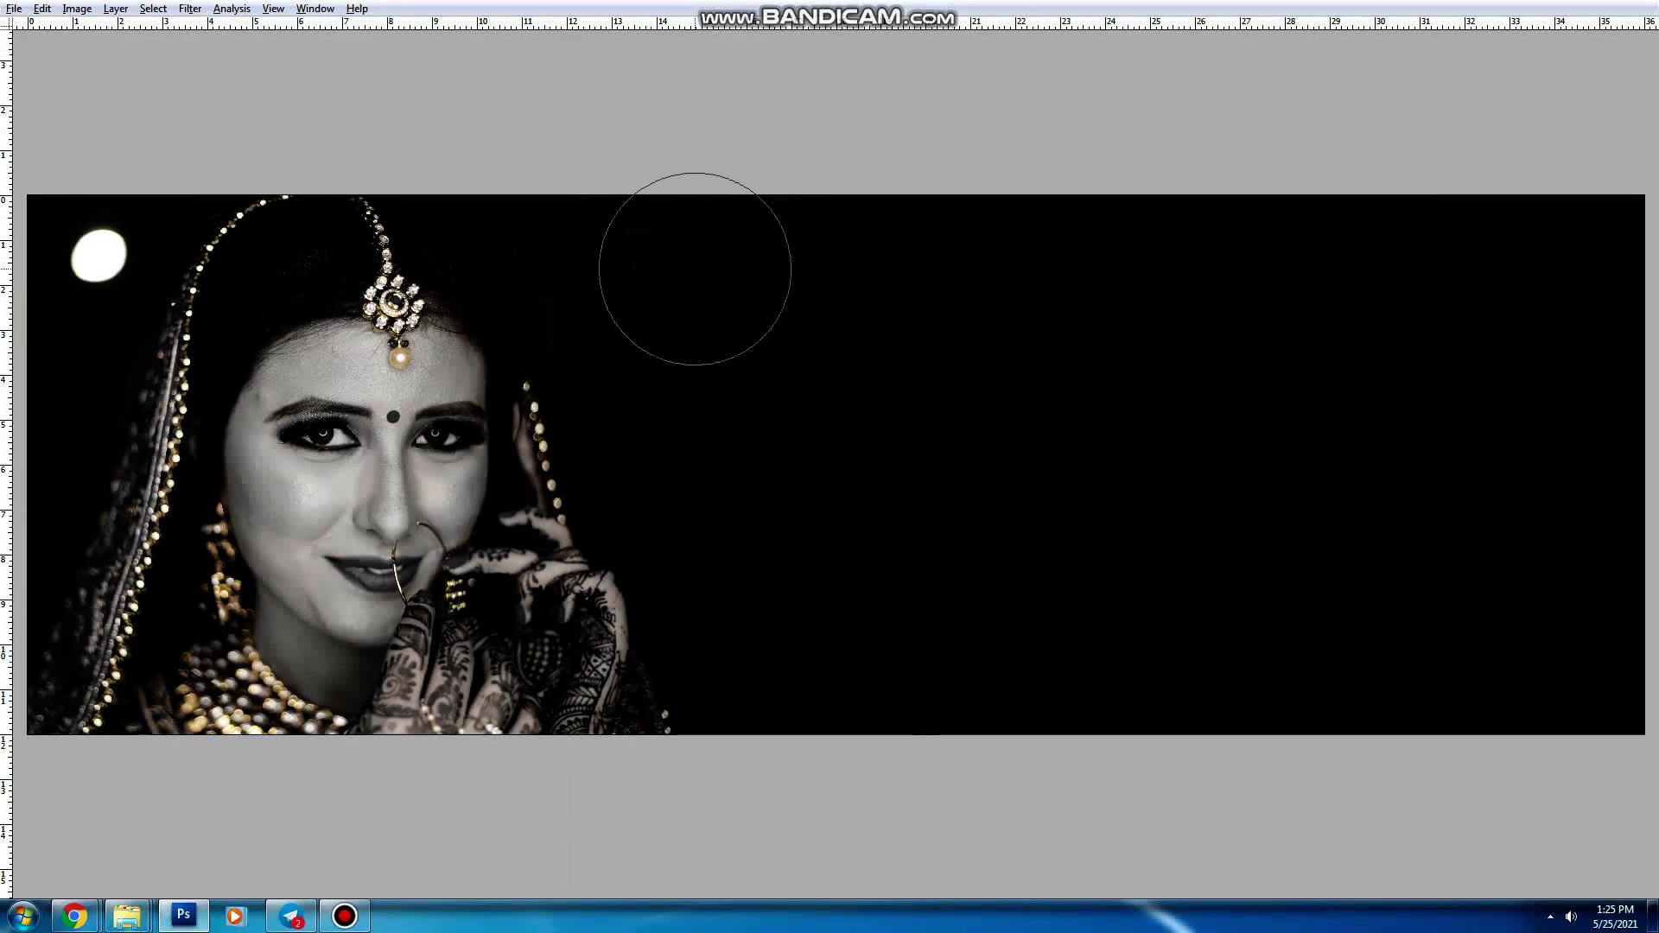
drag(697, 277, 965, 269)
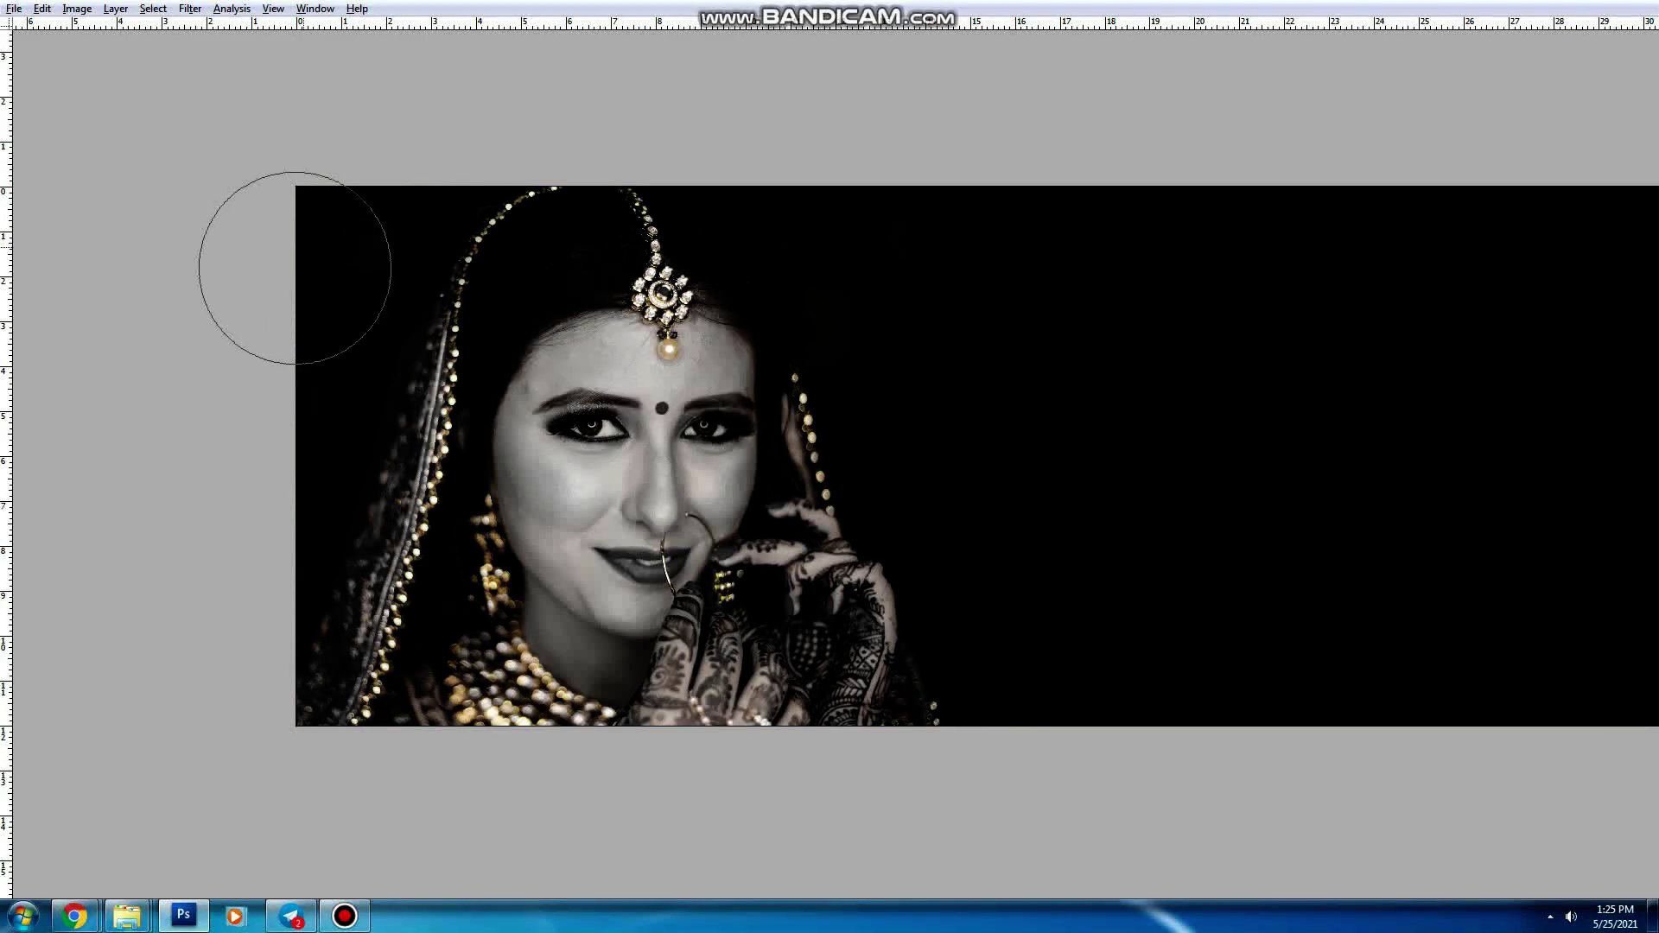
Step: Save the spread as a new PSD, dropping the trailing number from the existing file name
key(f)
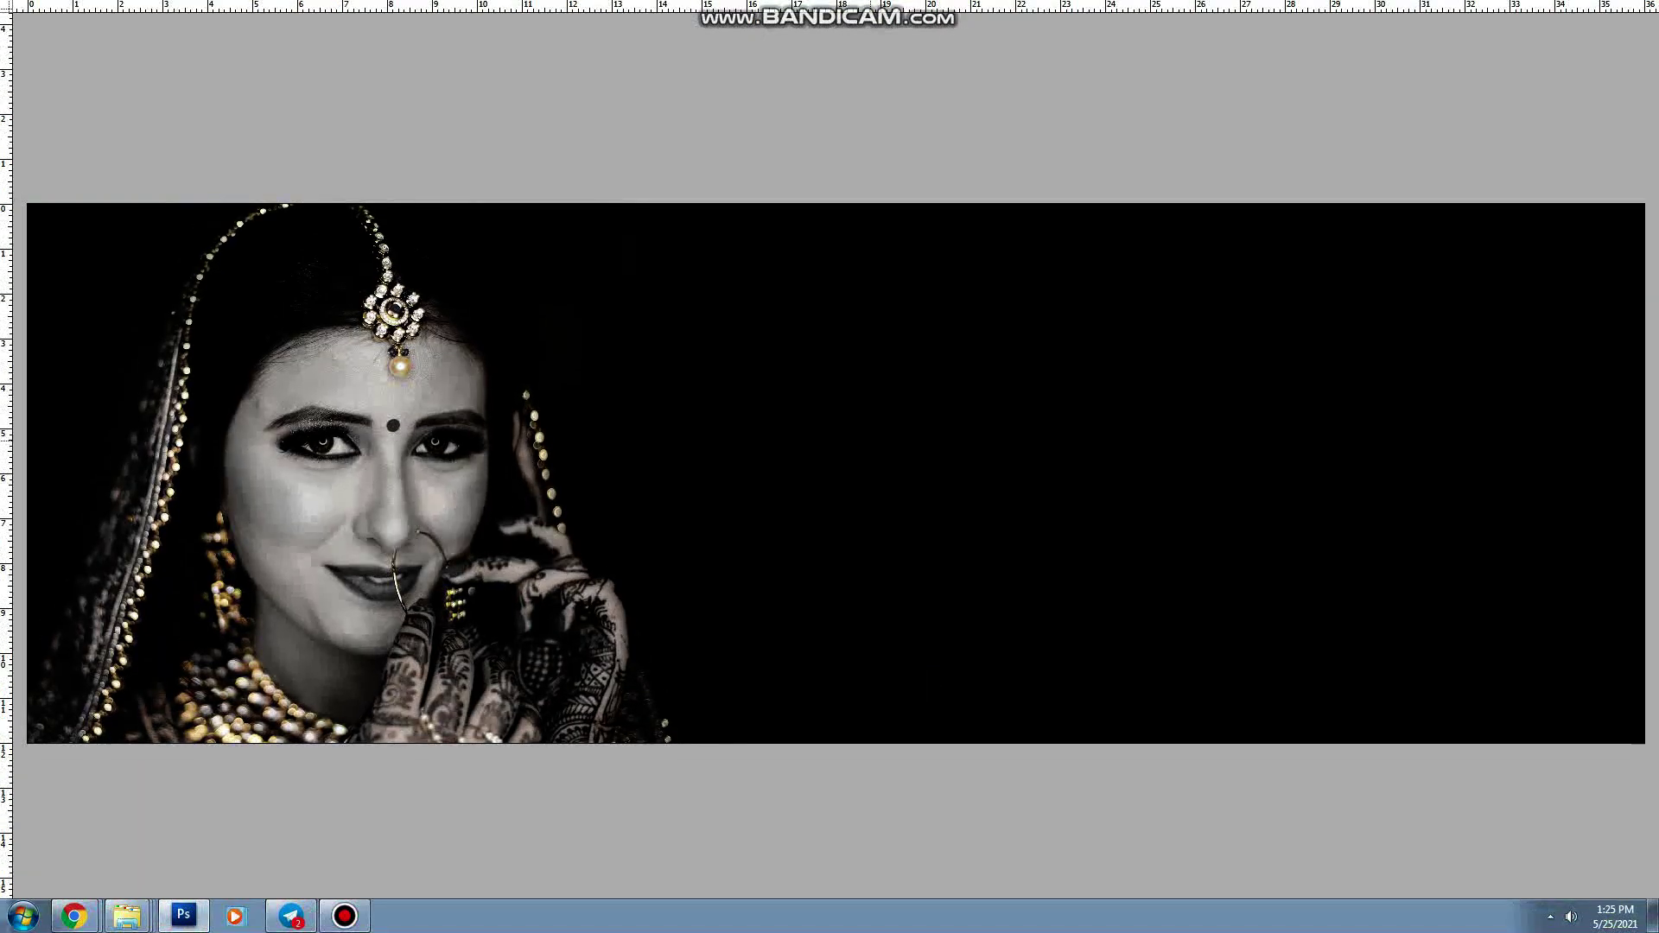
right_click(674, 452)
key(ctrl+shift+s)
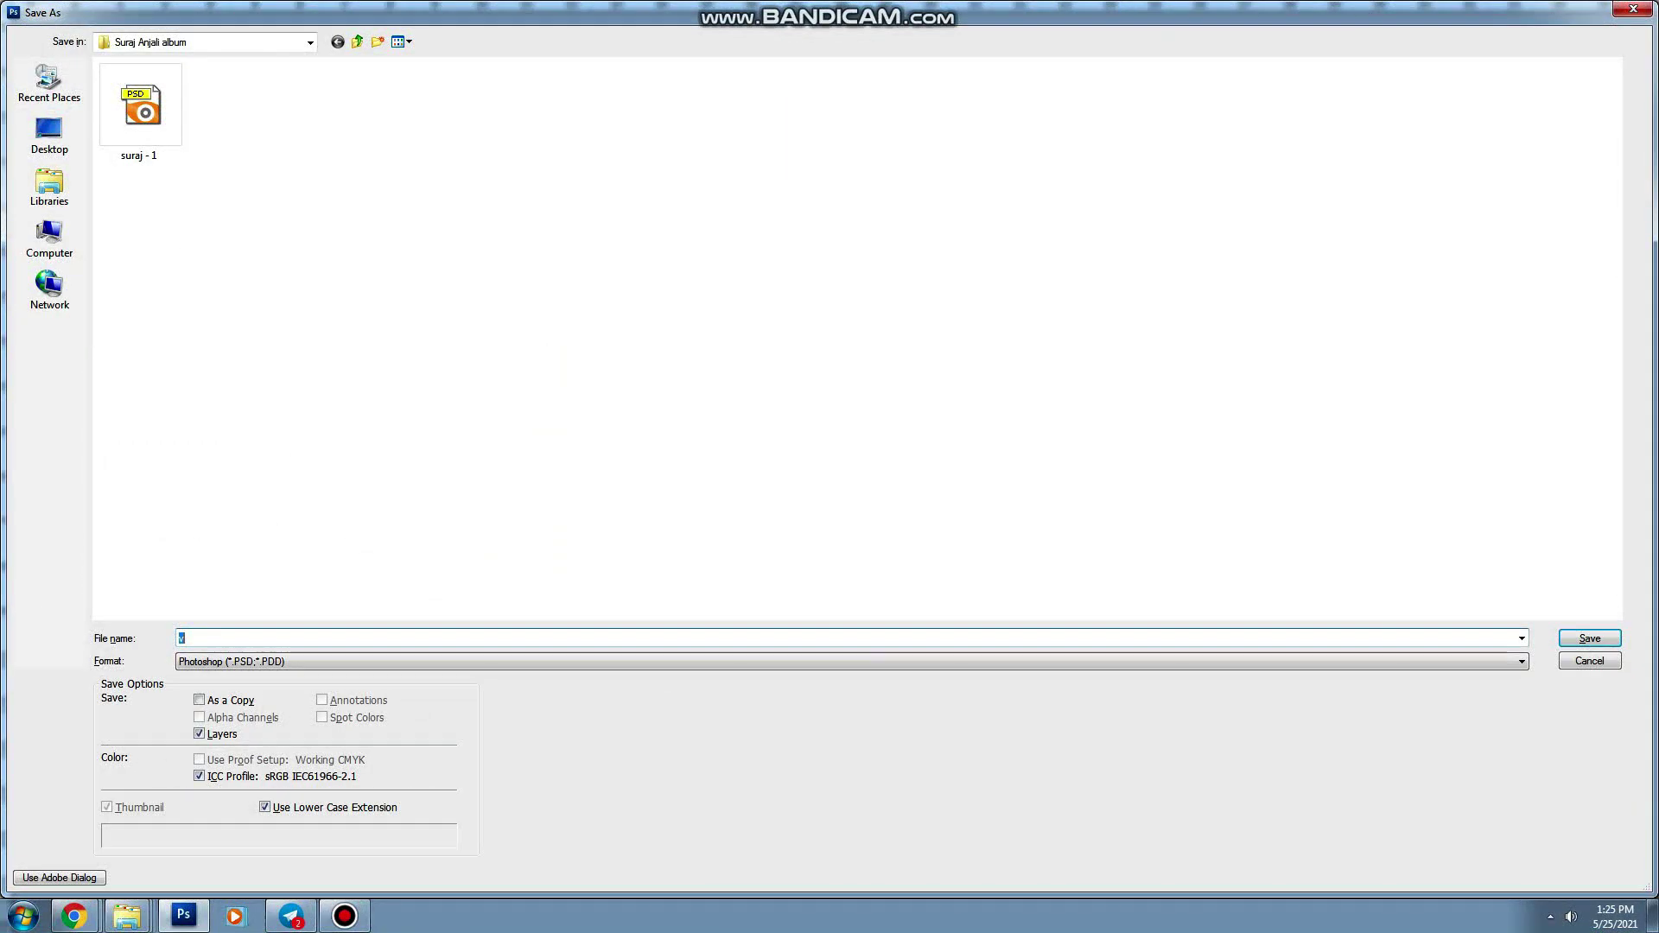
click(141, 108)
key(BackSpace)
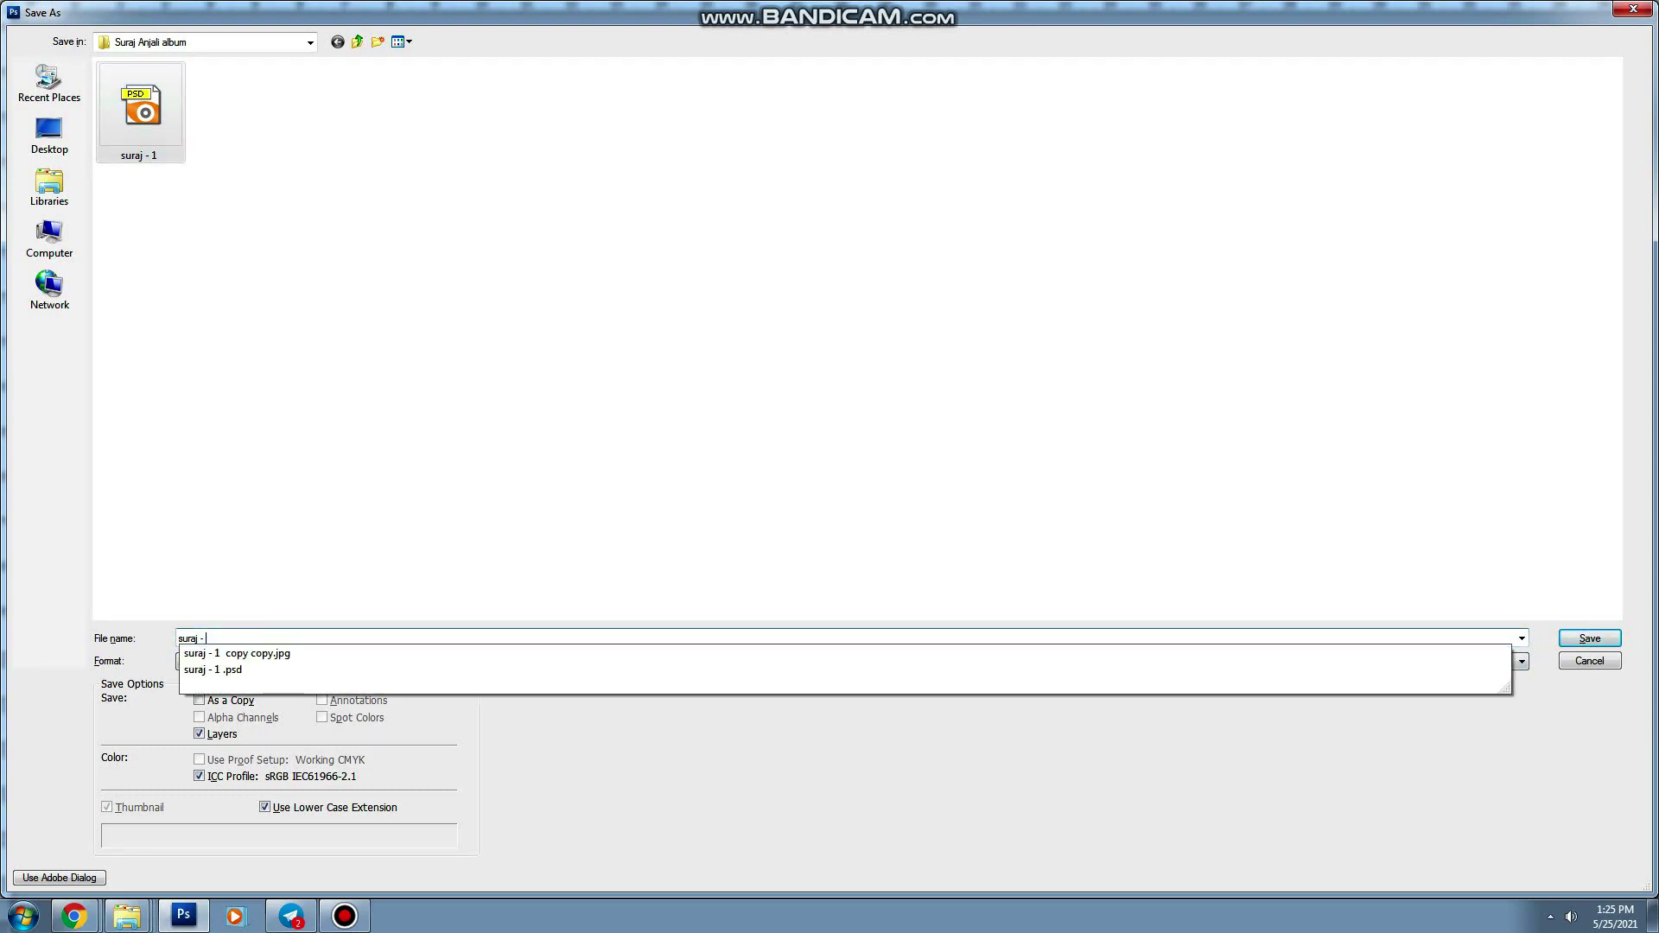
key(Return)
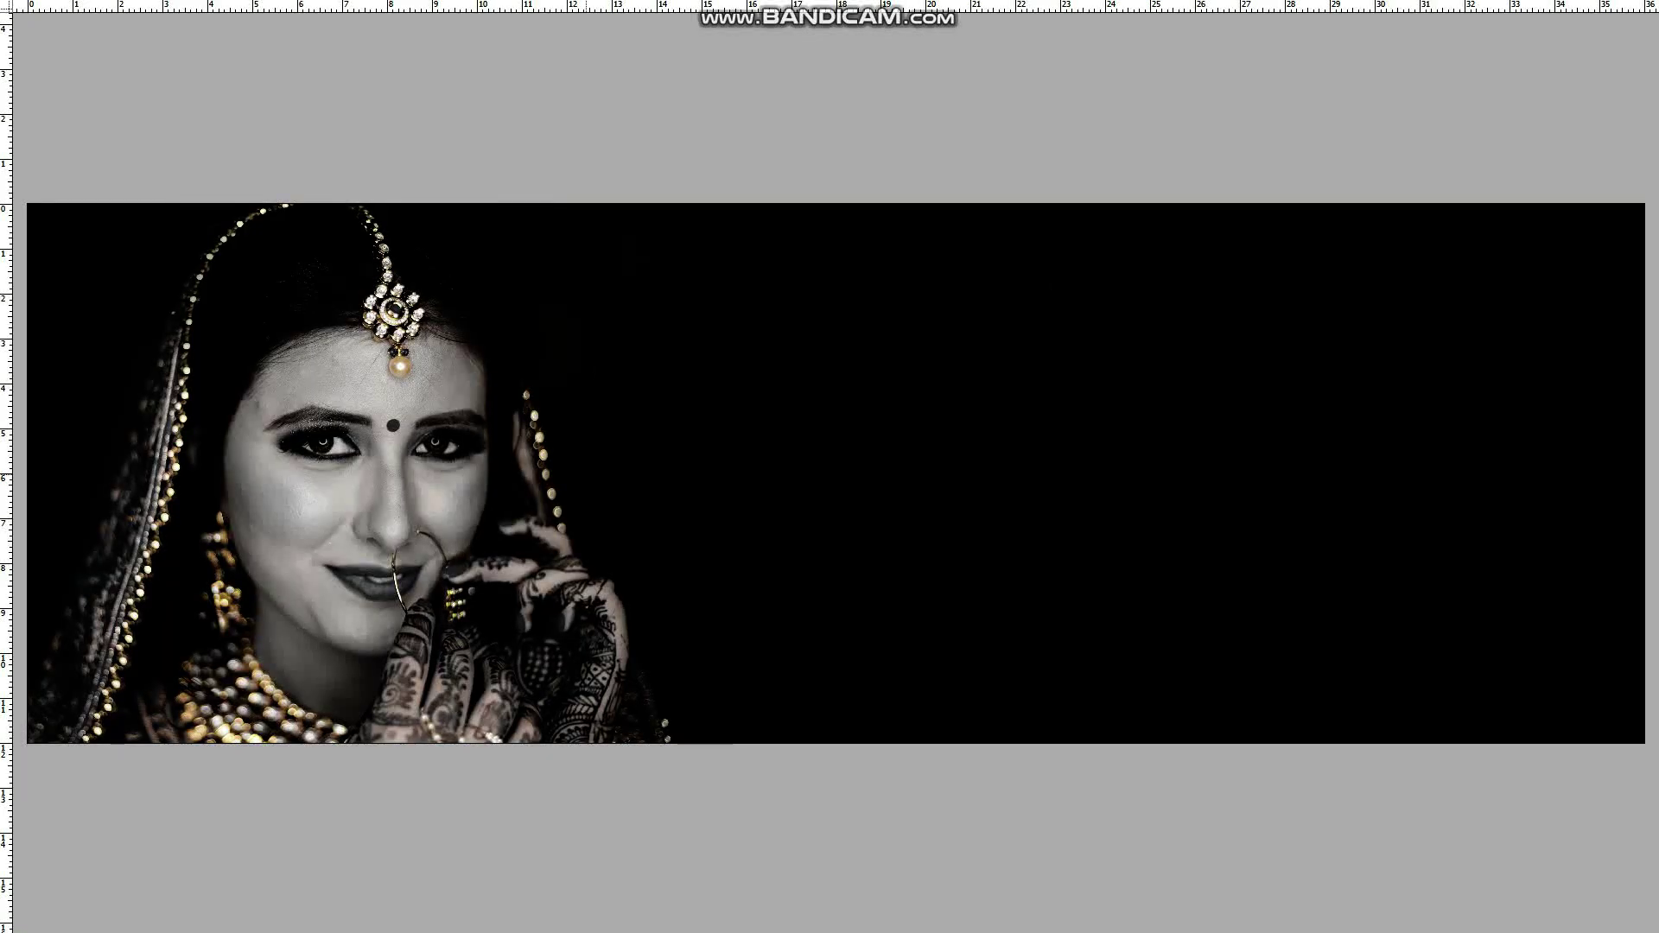
Step: Add a vertical guide at 8 inches, then switch to the wallpaper images folder
key(alt+v)
key(e)
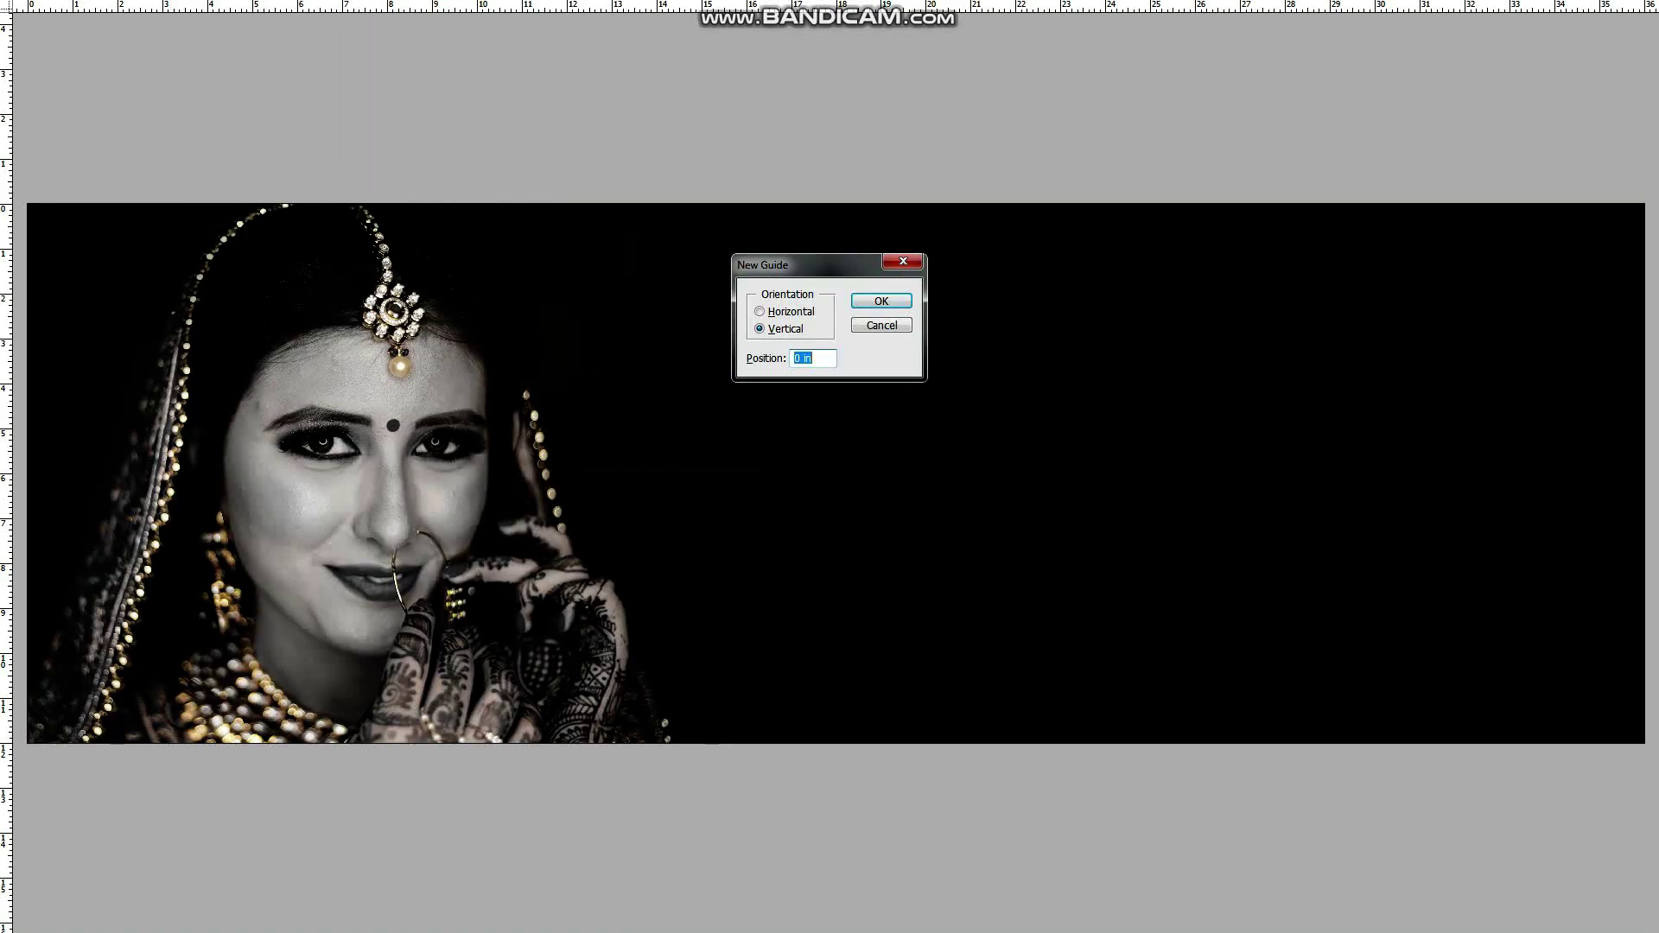
text(8)
key(Return)
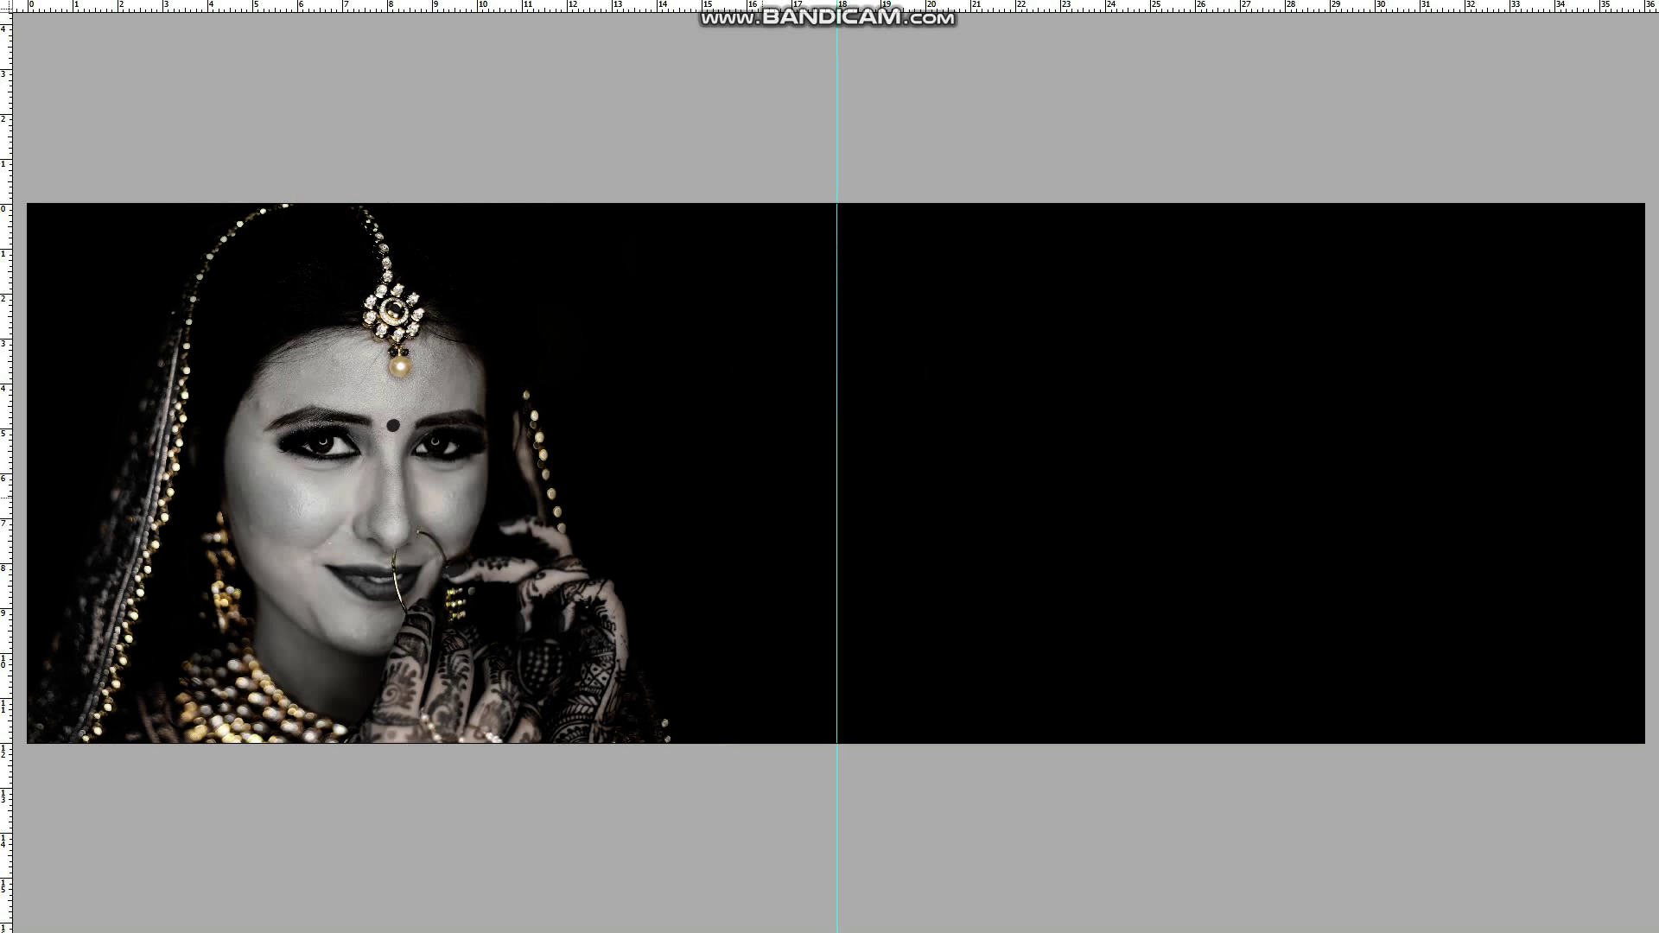
key(super)
click(127, 916)
Step: Drag the lantern bokeh photo from the Wal folder into Photoshop's spread
click(867, 822)
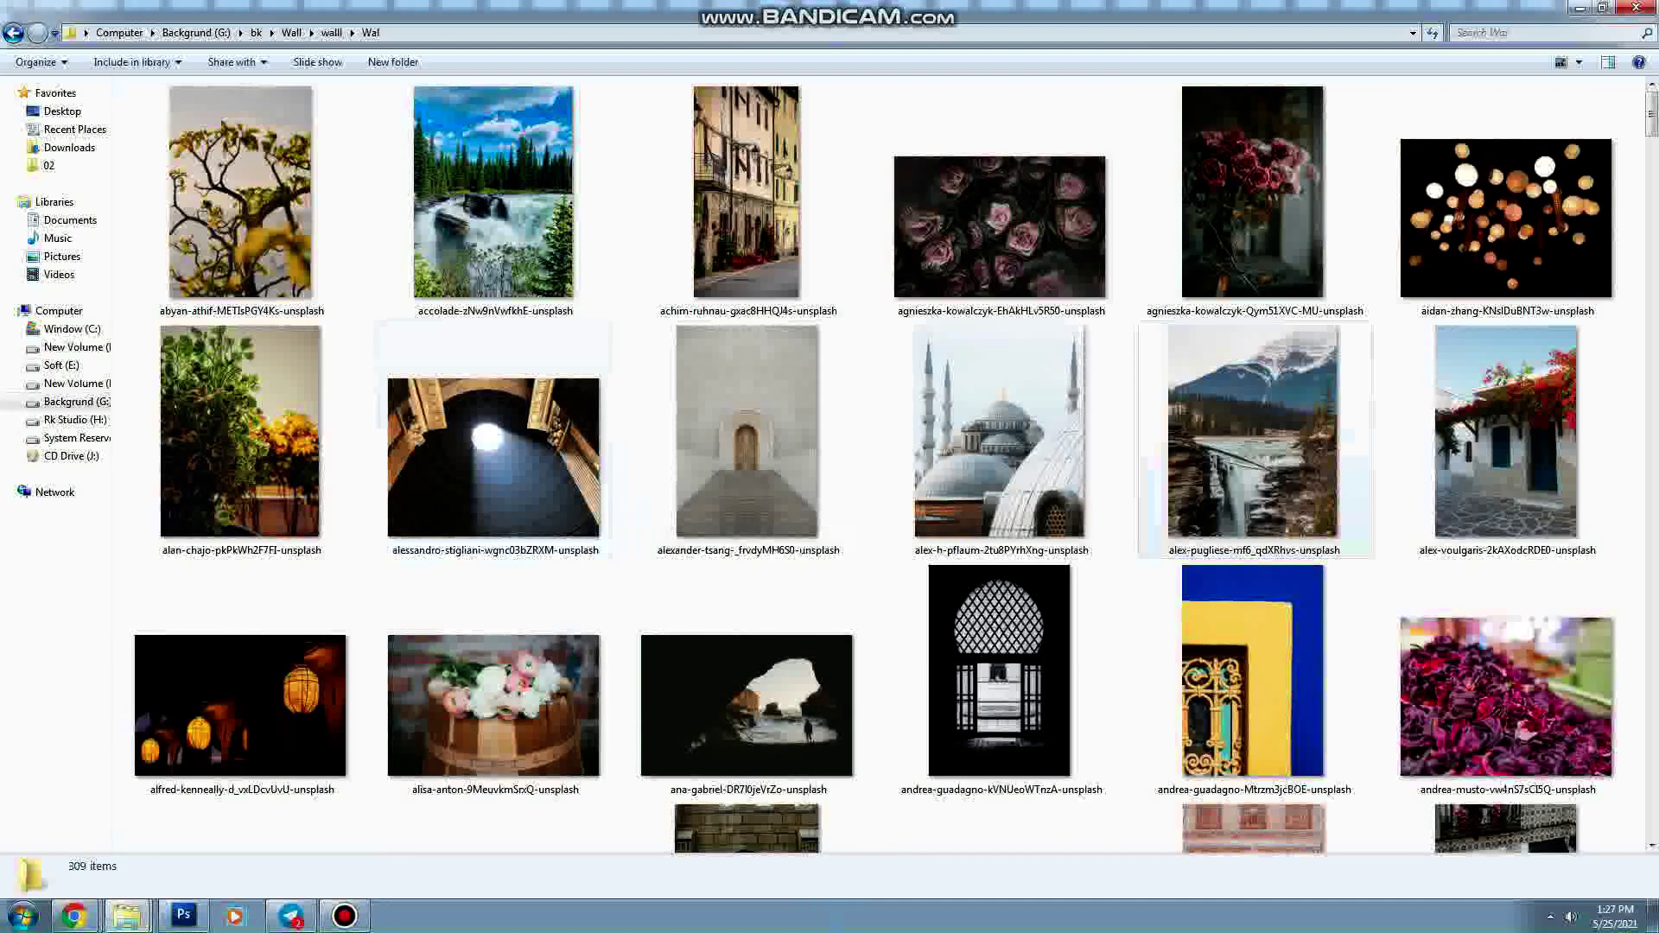
click(1508, 216)
mouse_move(1508, 216)
mouse_down()
mouse_move(207, 907)
mouse_move(234, 914)
mouse_up()
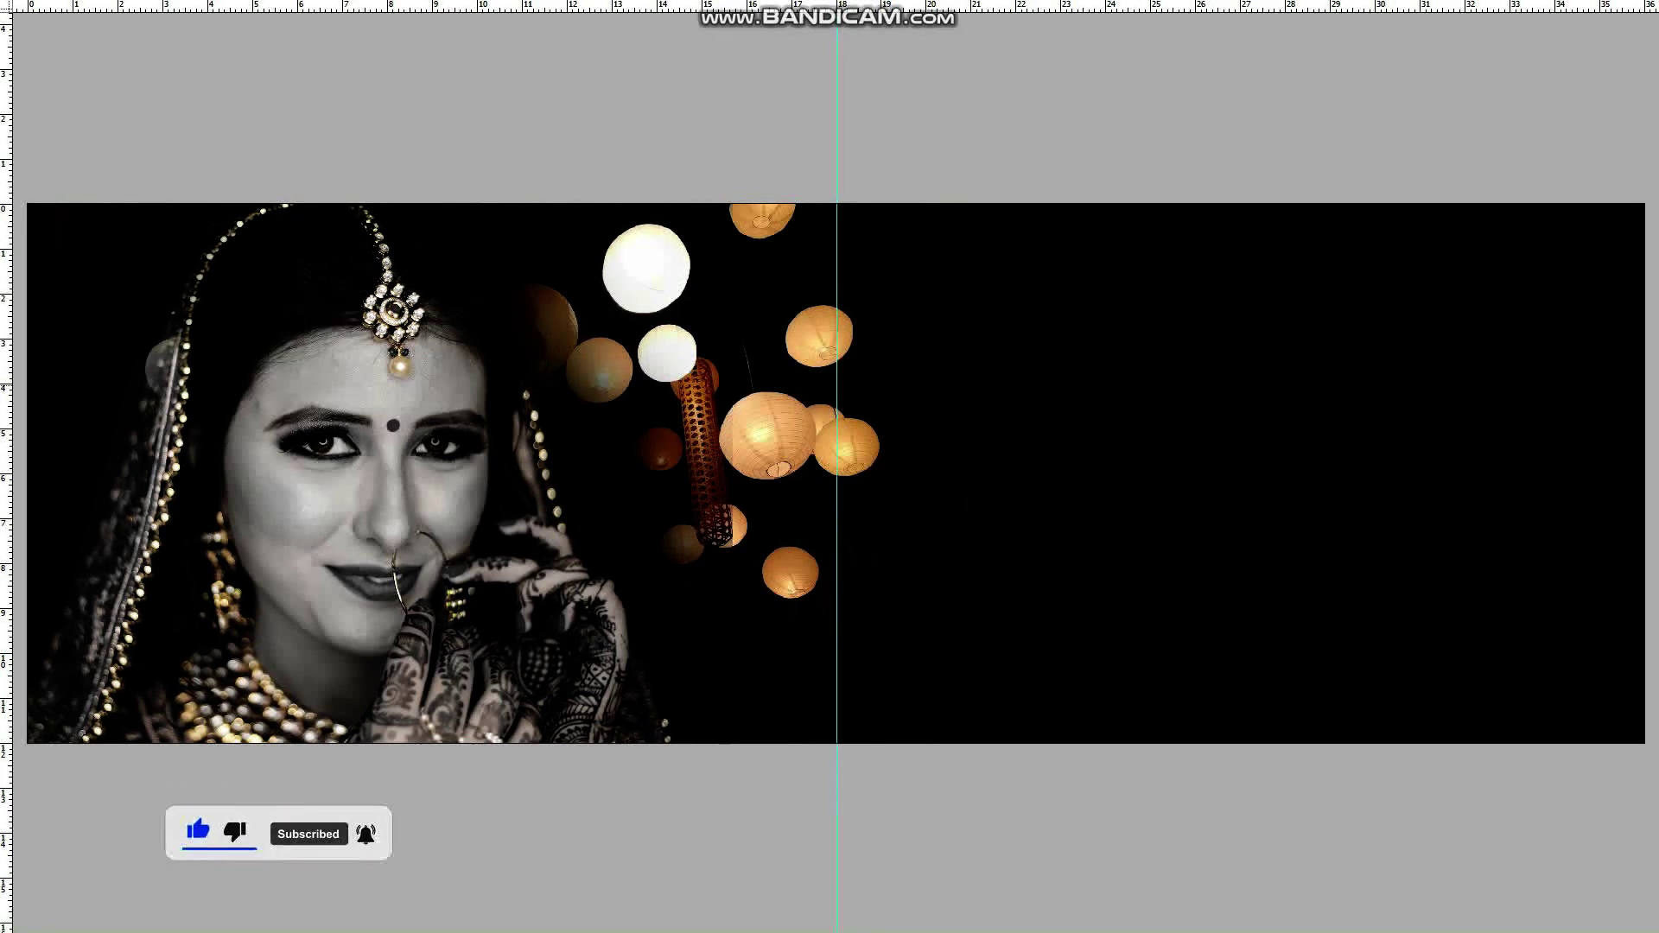
Step: Paint black on the lantern layer mask so the lanterns fade into darkness
mouse_move(510, 259)
mouse_down()
mouse_move(586, 531)
mouse_move(601, 216)
mouse_up()
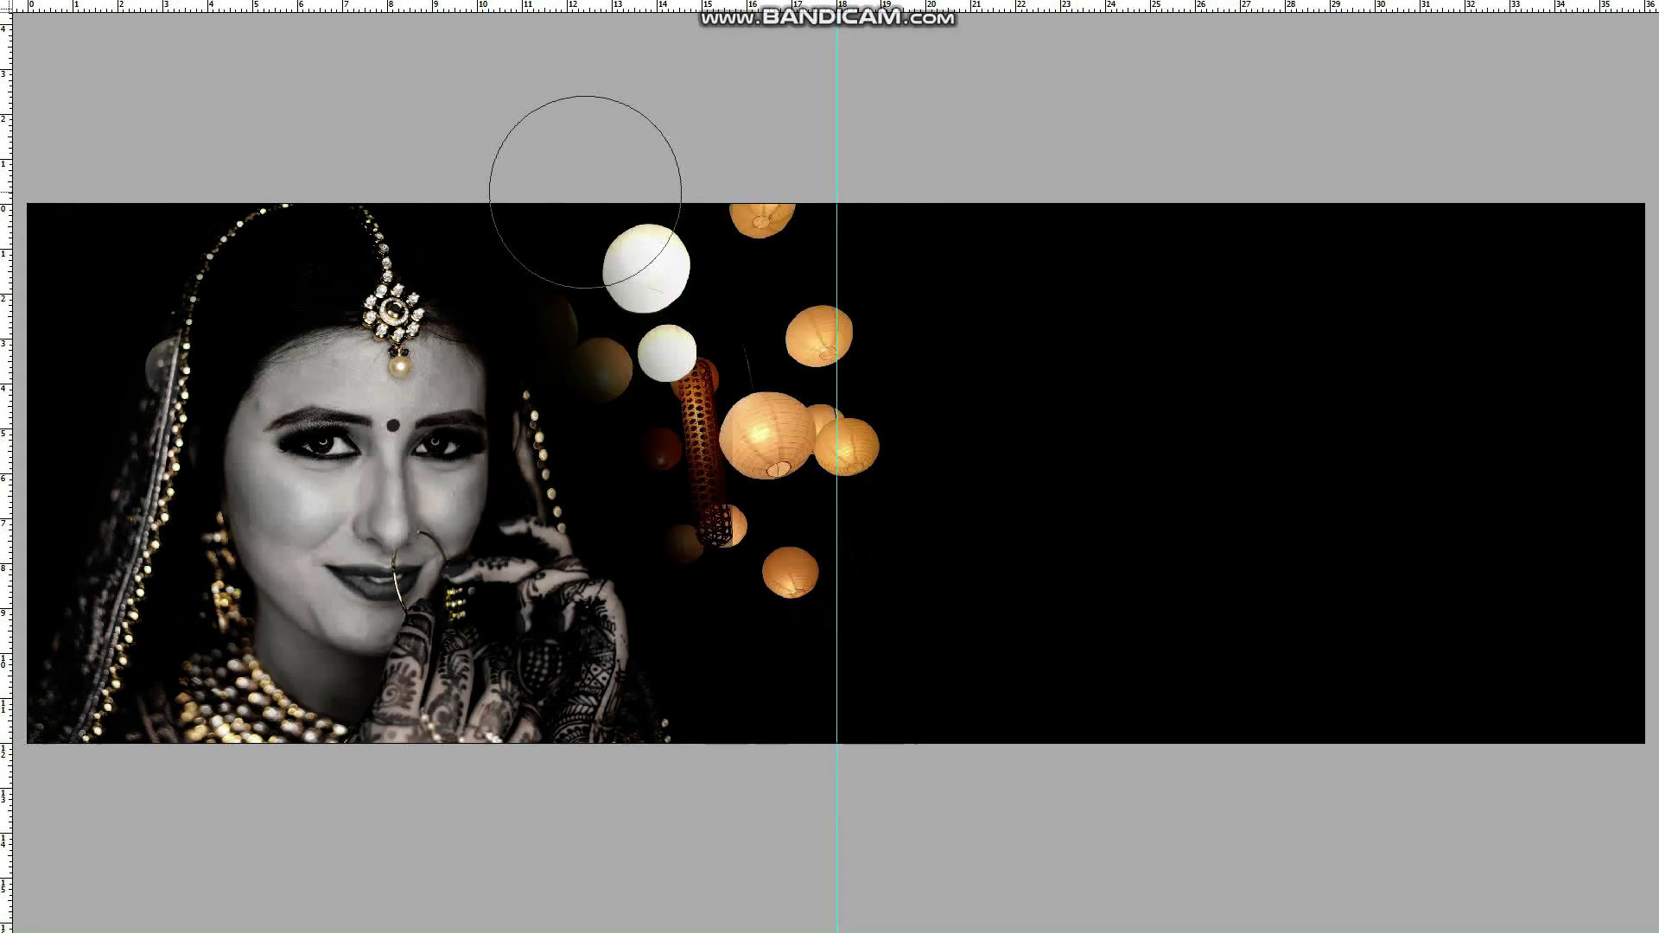
drag(585, 166, 812, 737)
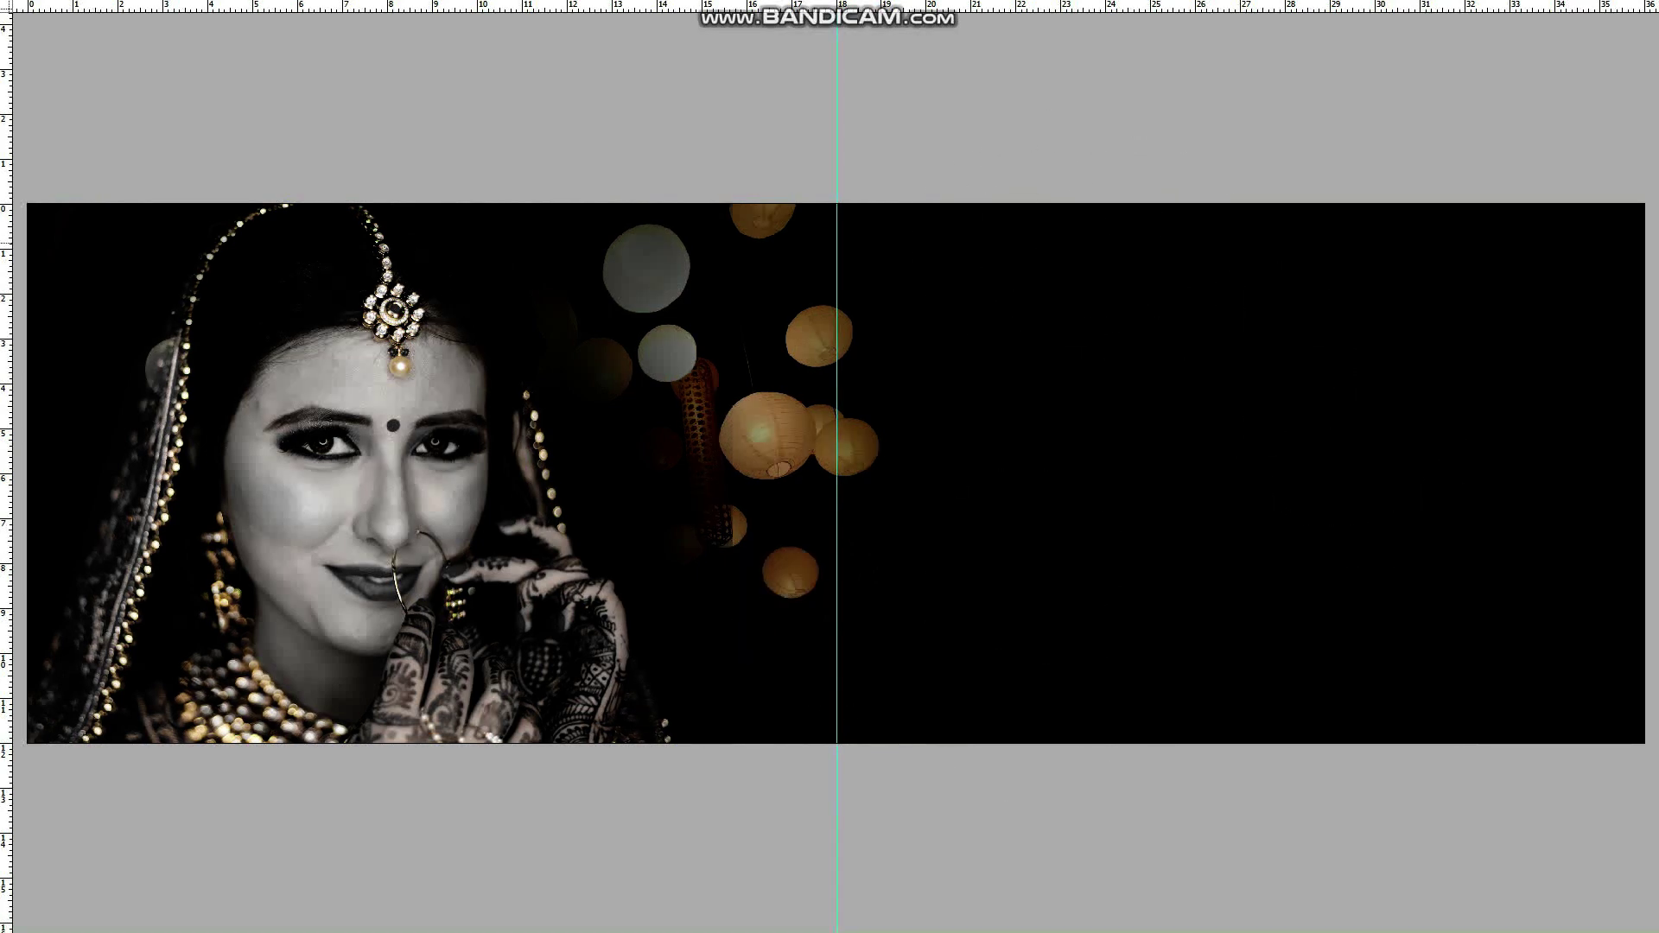
key(f)
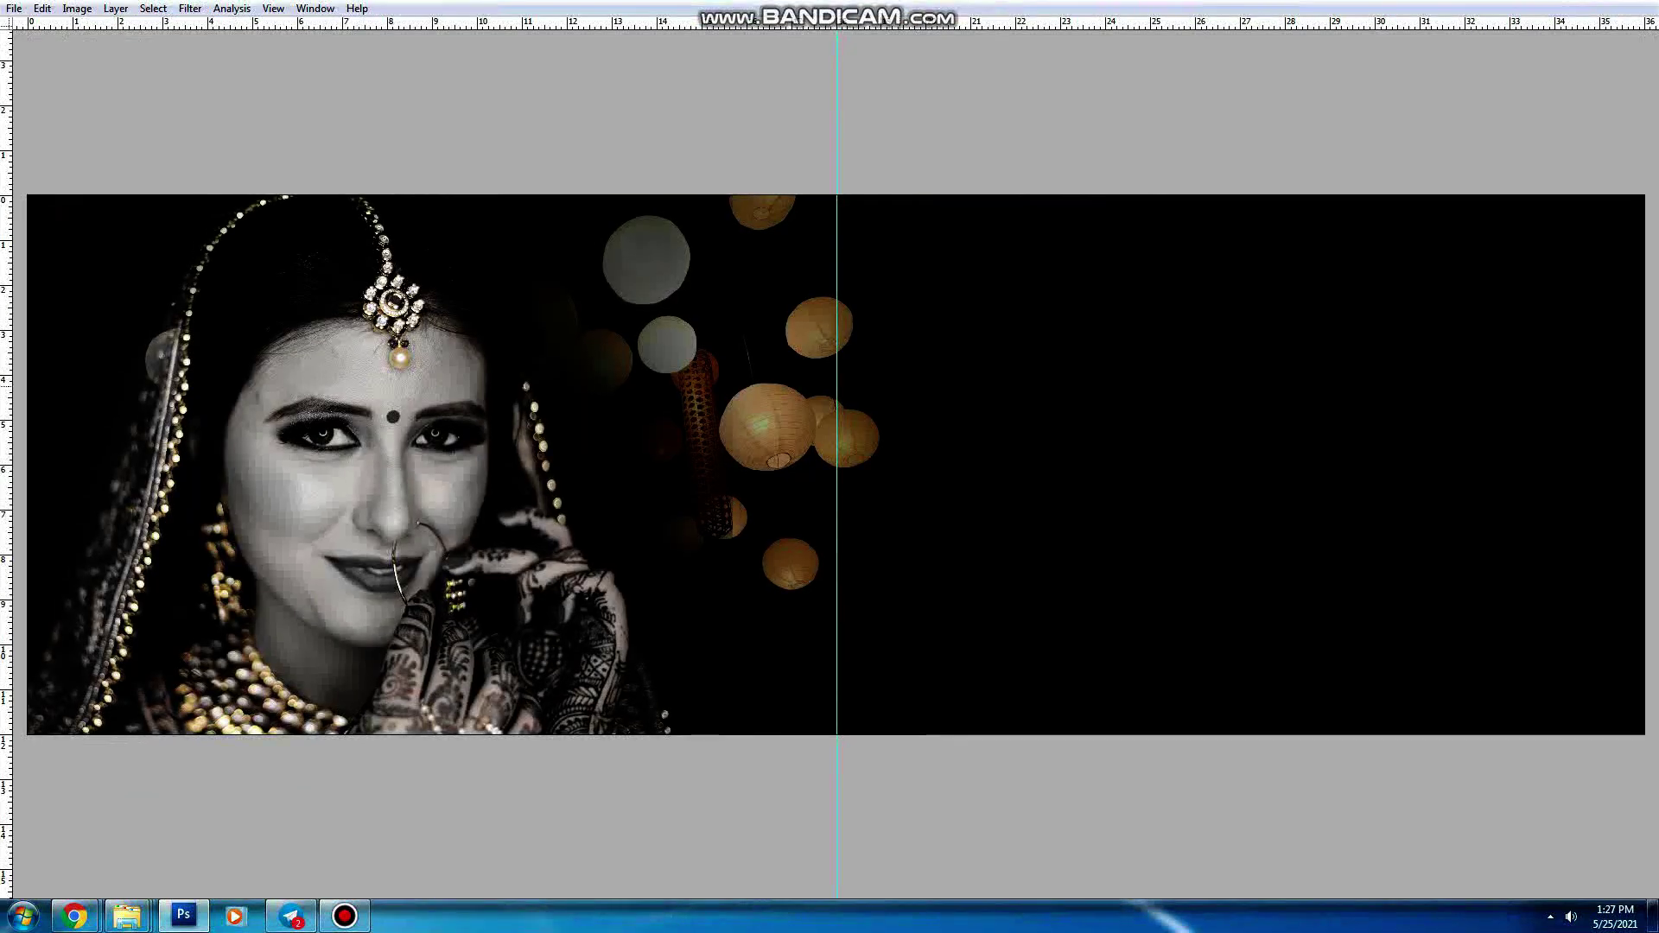
Step: Lighten the selected rectangle to a soft grey on its own layer and bring it forward
key(super)
click(344, 915)
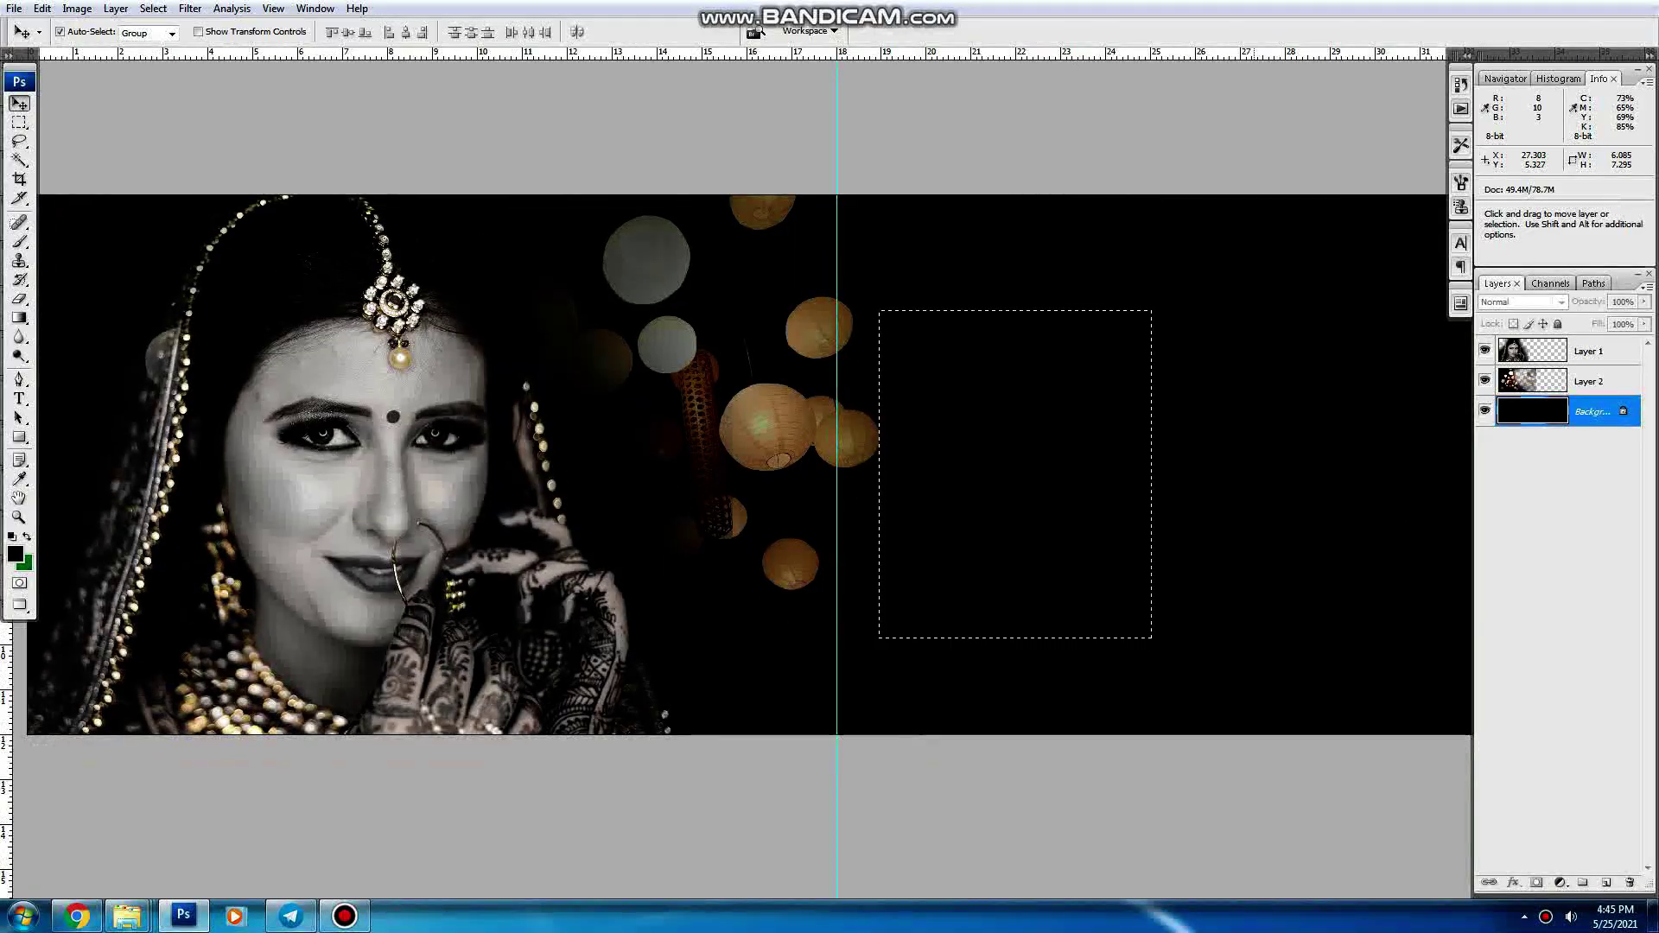
key(ctrl+u)
drag(1163, 567, 1193, 567)
key(Return)
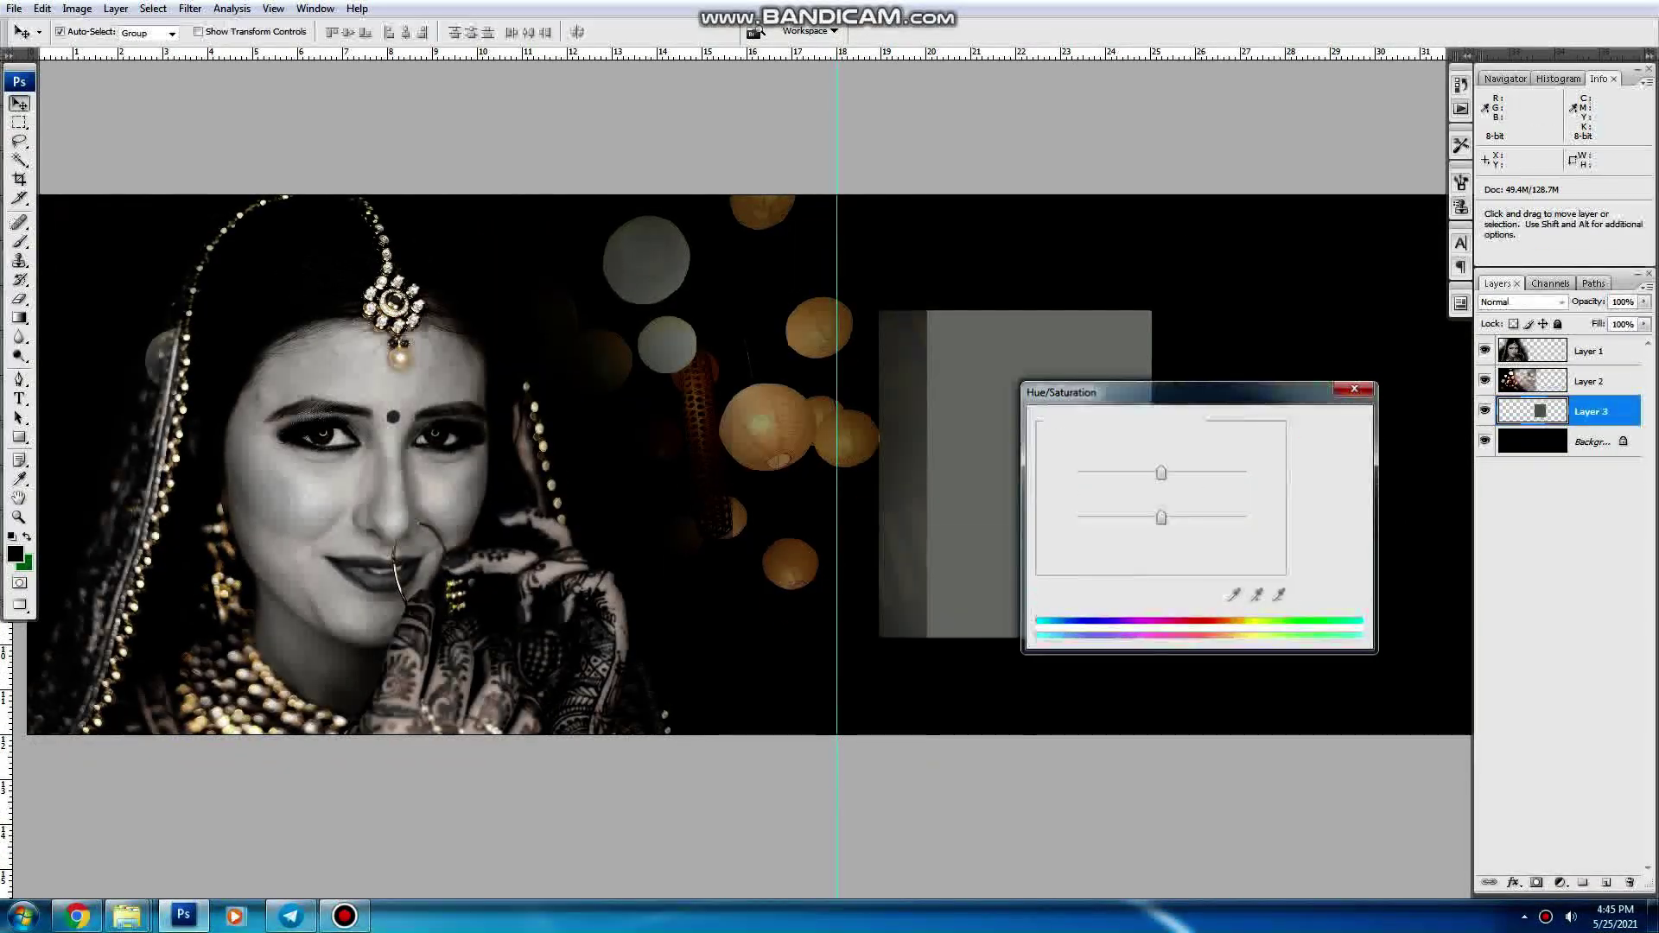
key(ctrl+])
key(ctrl+])
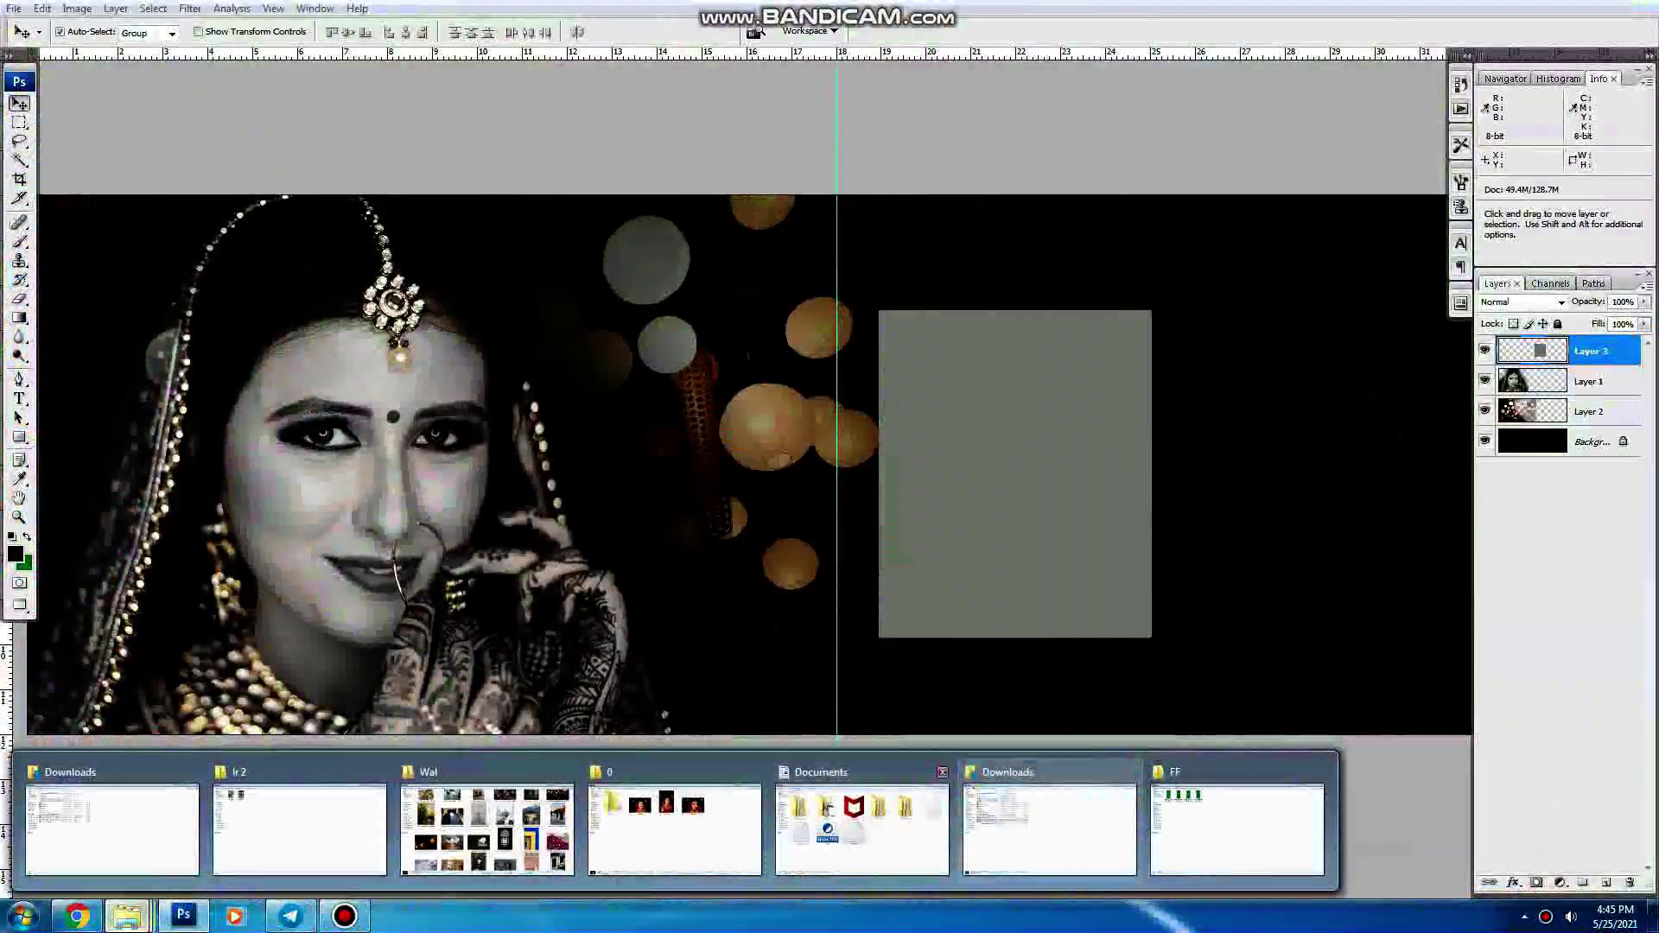
Step: Drag the red-outfit bride photo 9A6A1767 from the bride photos folder into Photoshop
click(674, 829)
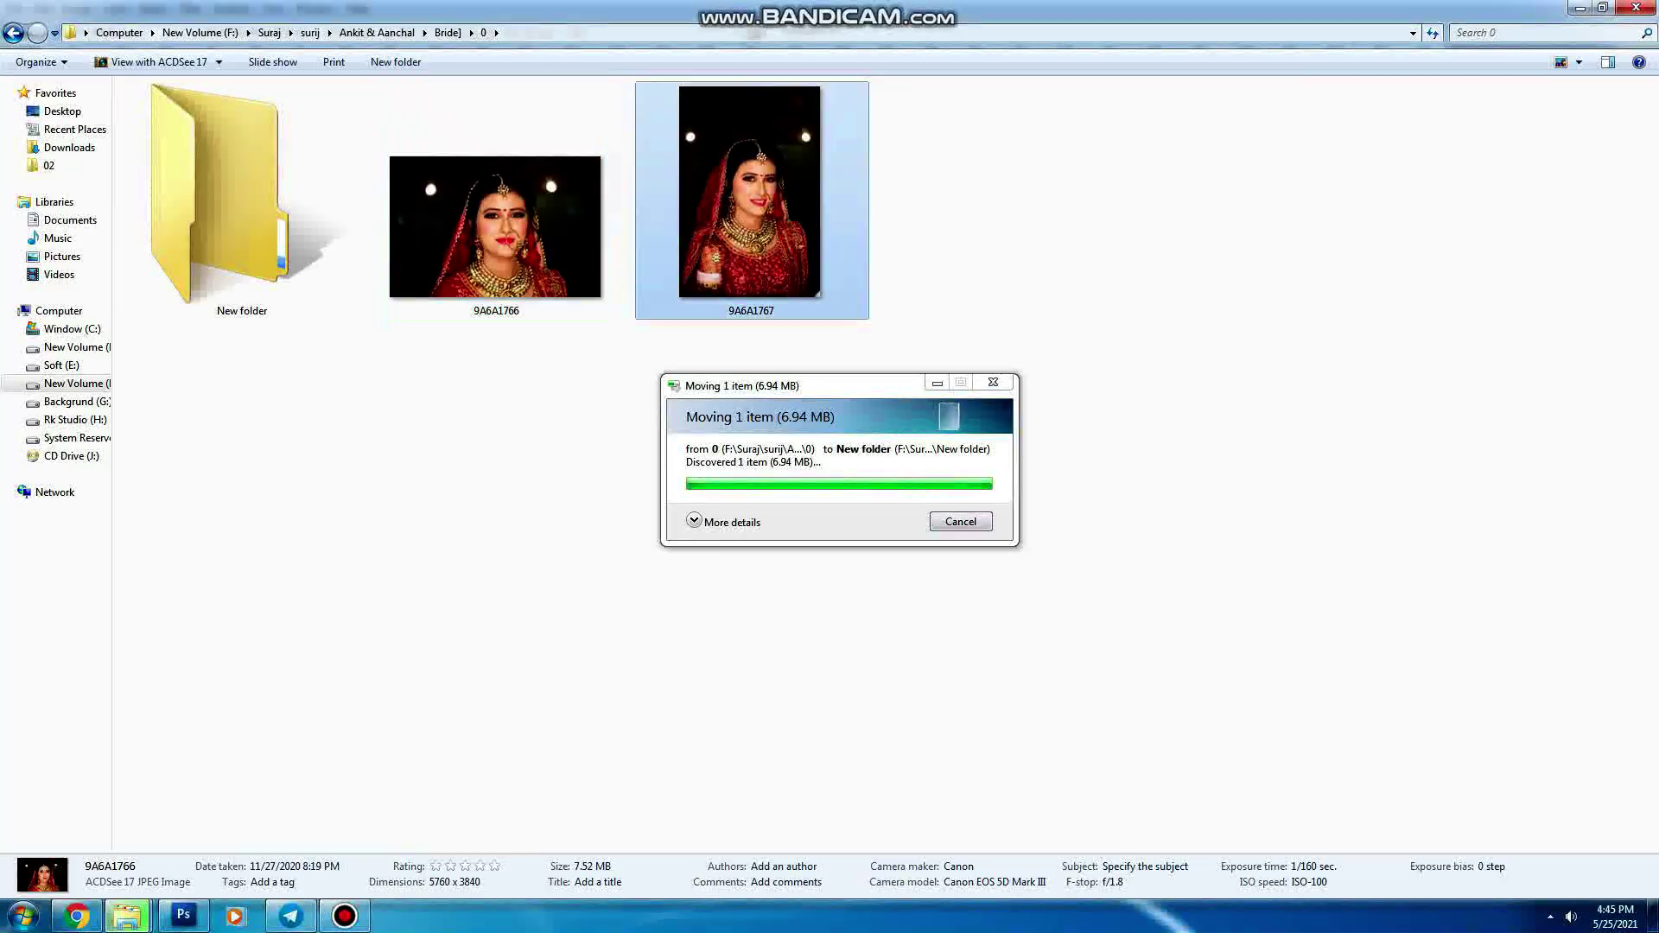
drag(421, 622, 859, 522)
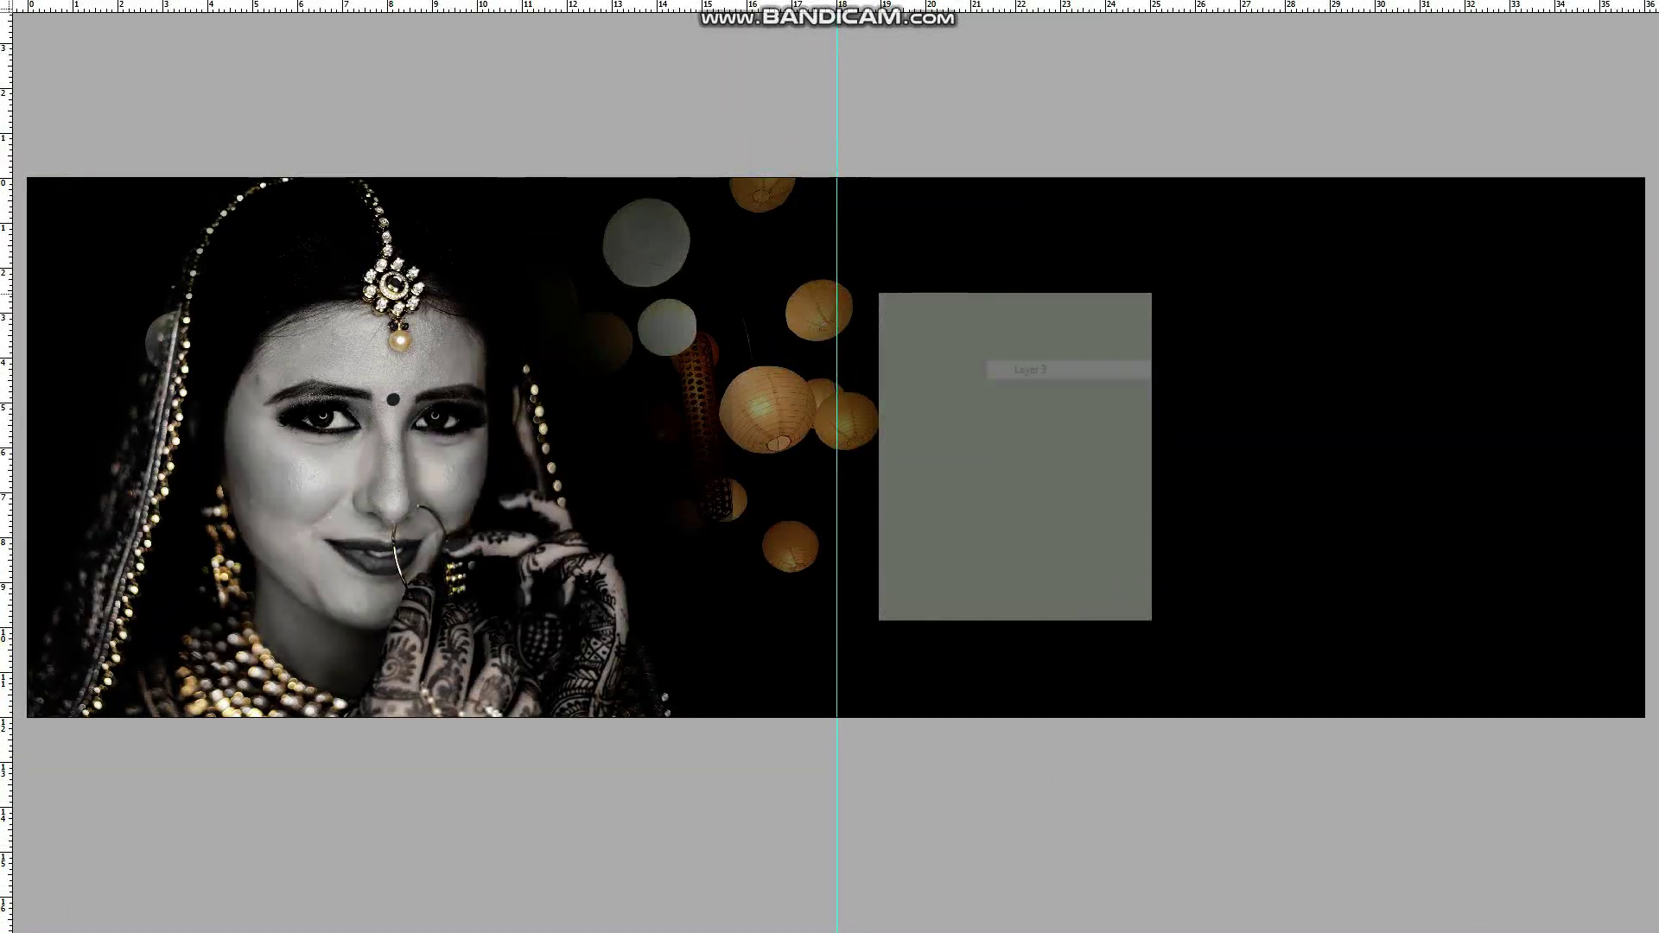
Step: Resize the grey frame with Free Transform and nudge it slightly upward
key(ctrl+t)
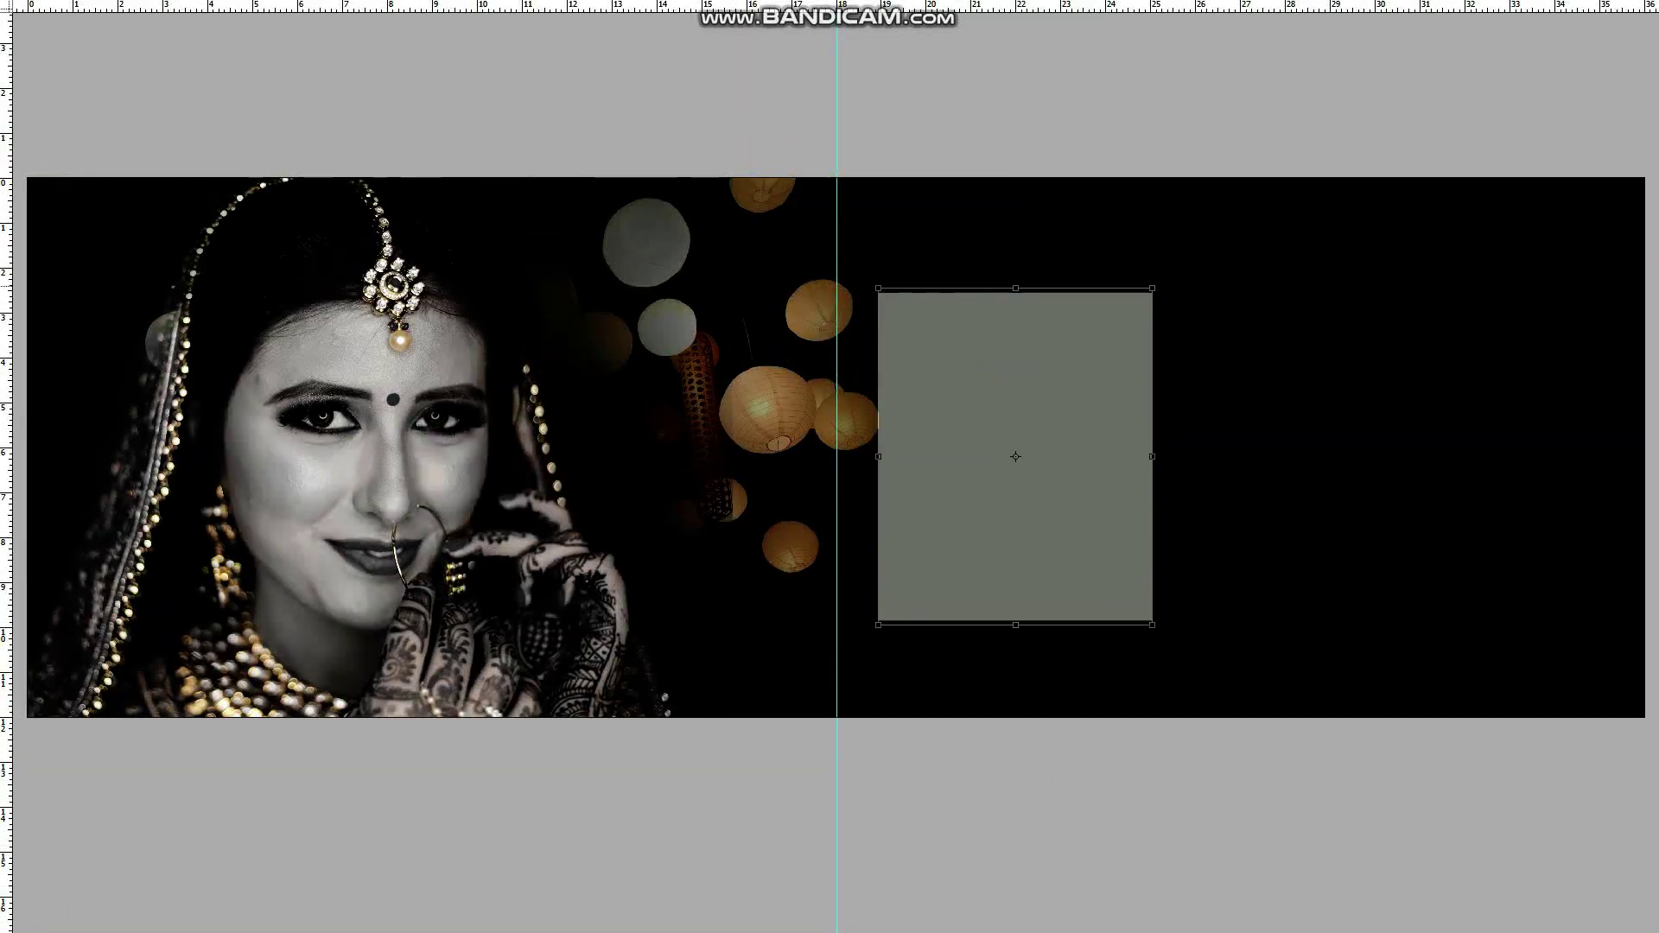
key(Return)
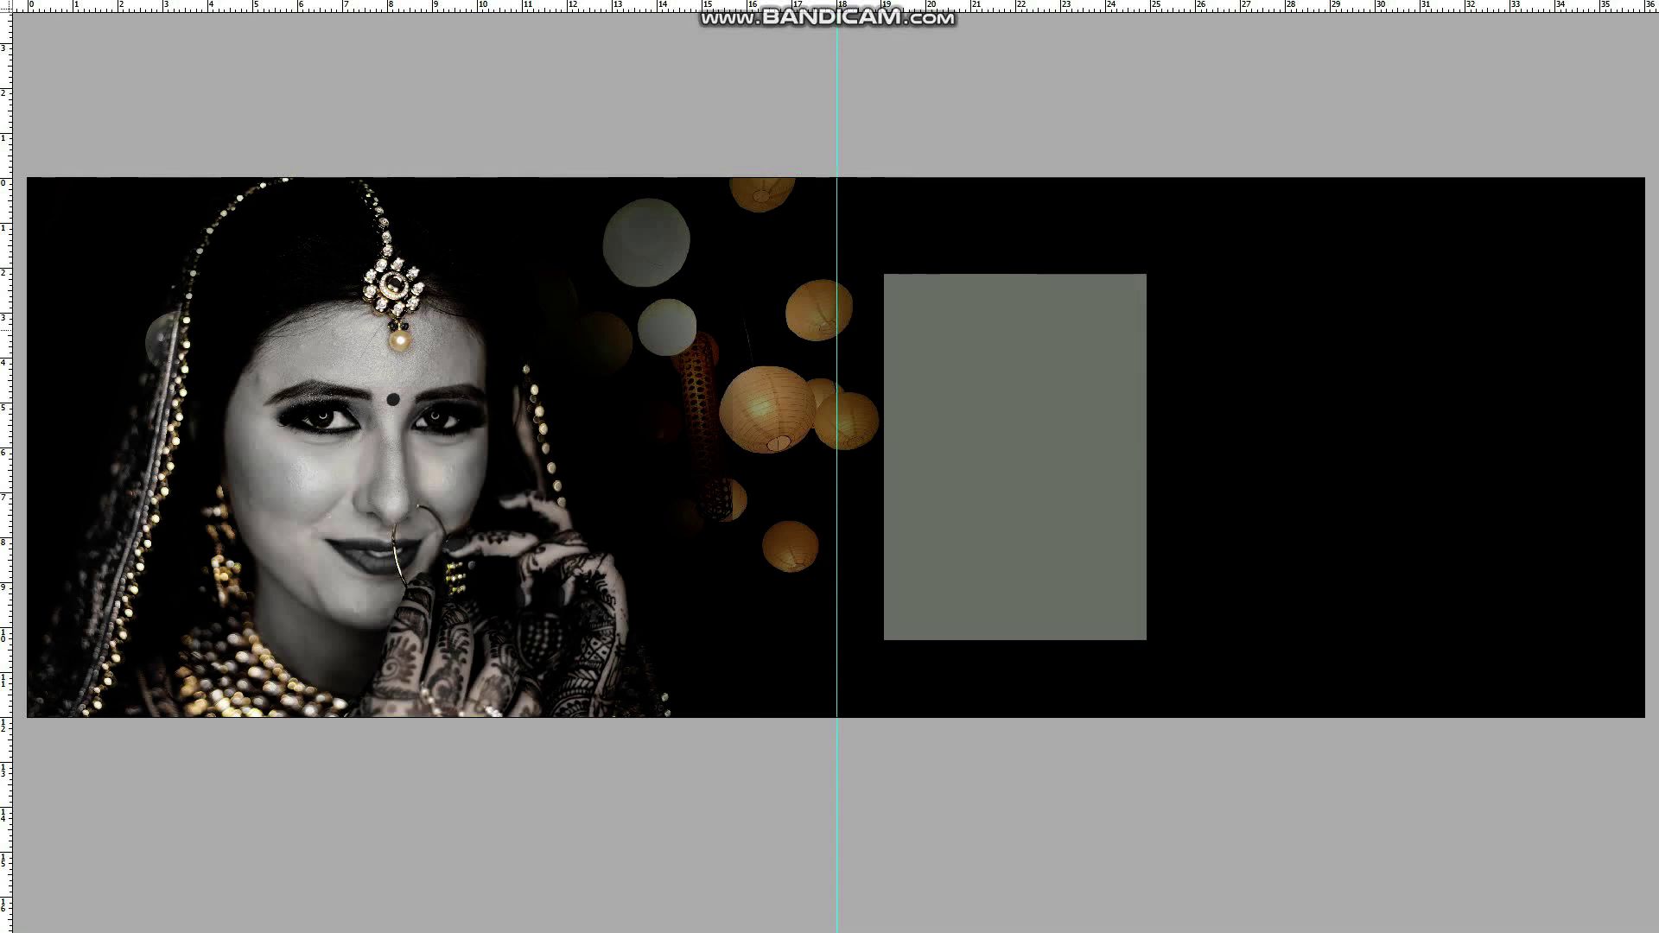
key(shift+Up)
key(shift+Up)
key(shift+Up)
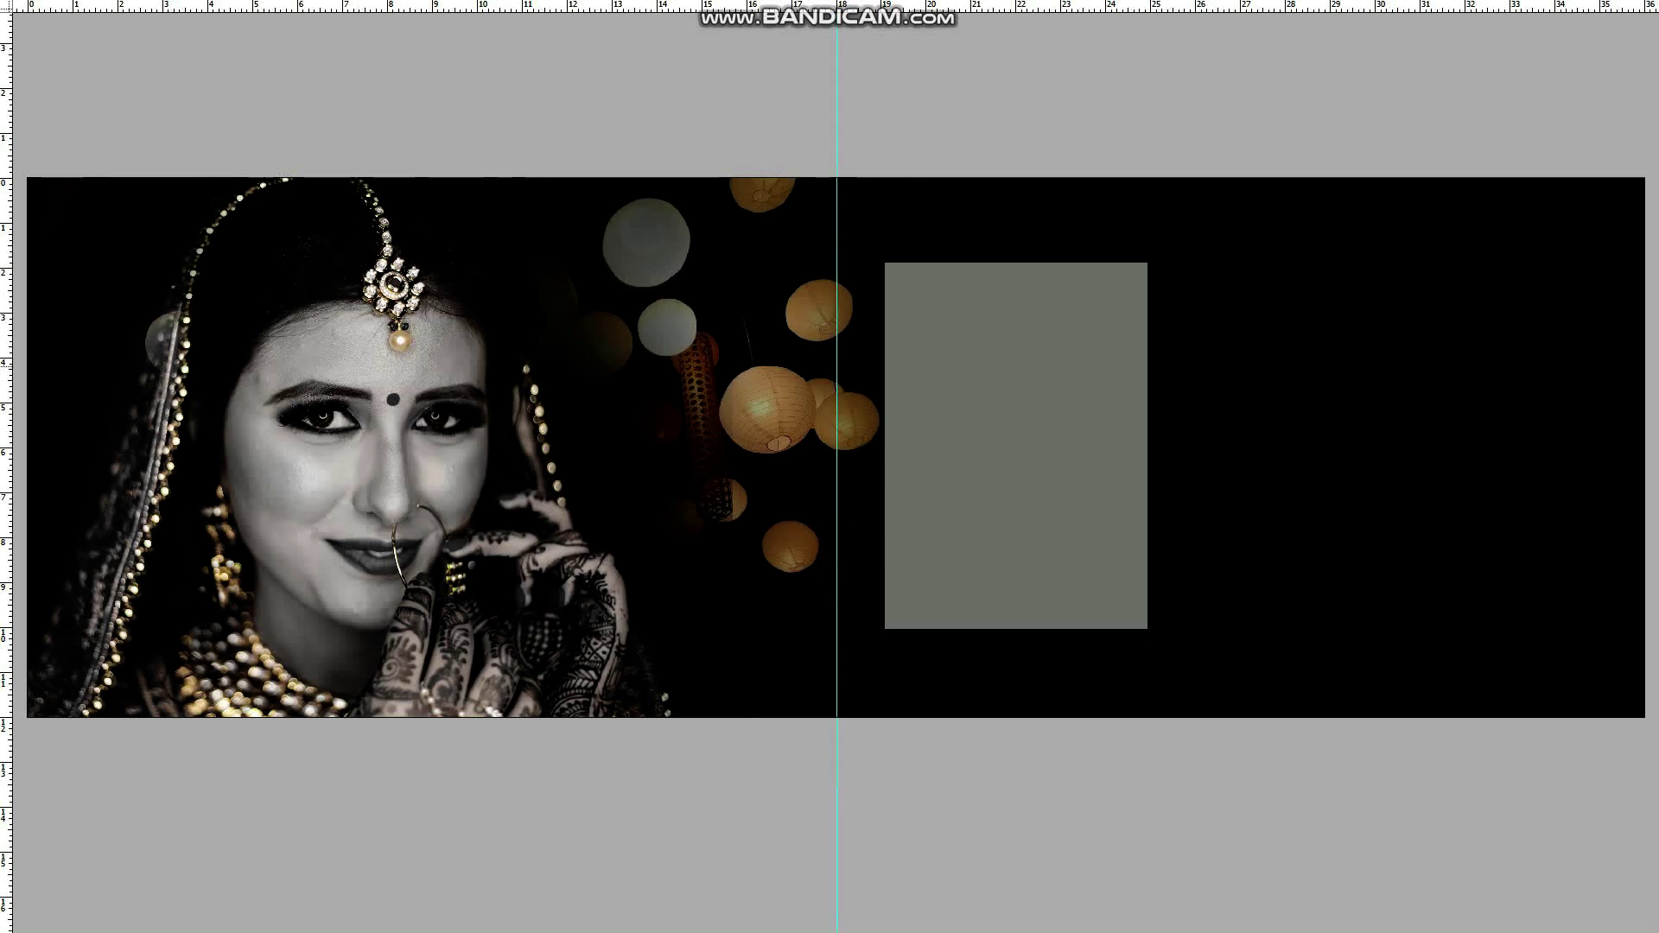
Step: Scale the bride photo down to fit the frame and delete the extra photo layer
drag(1147, 628, 1121, 591)
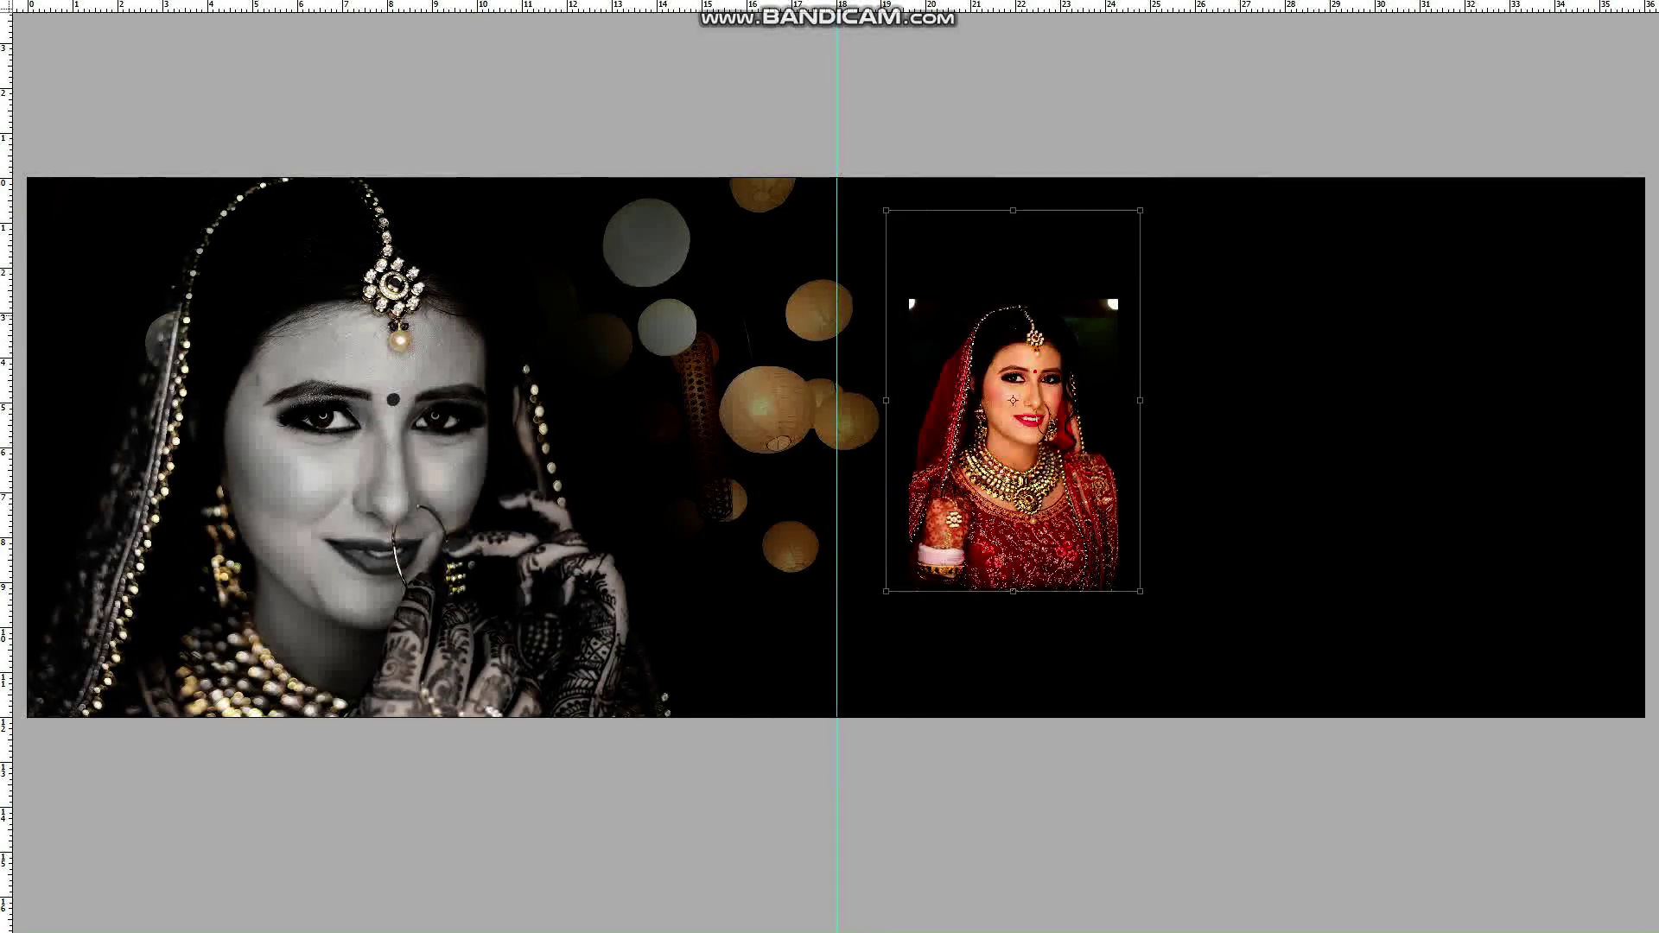
scroll(1218, 346, up, 3)
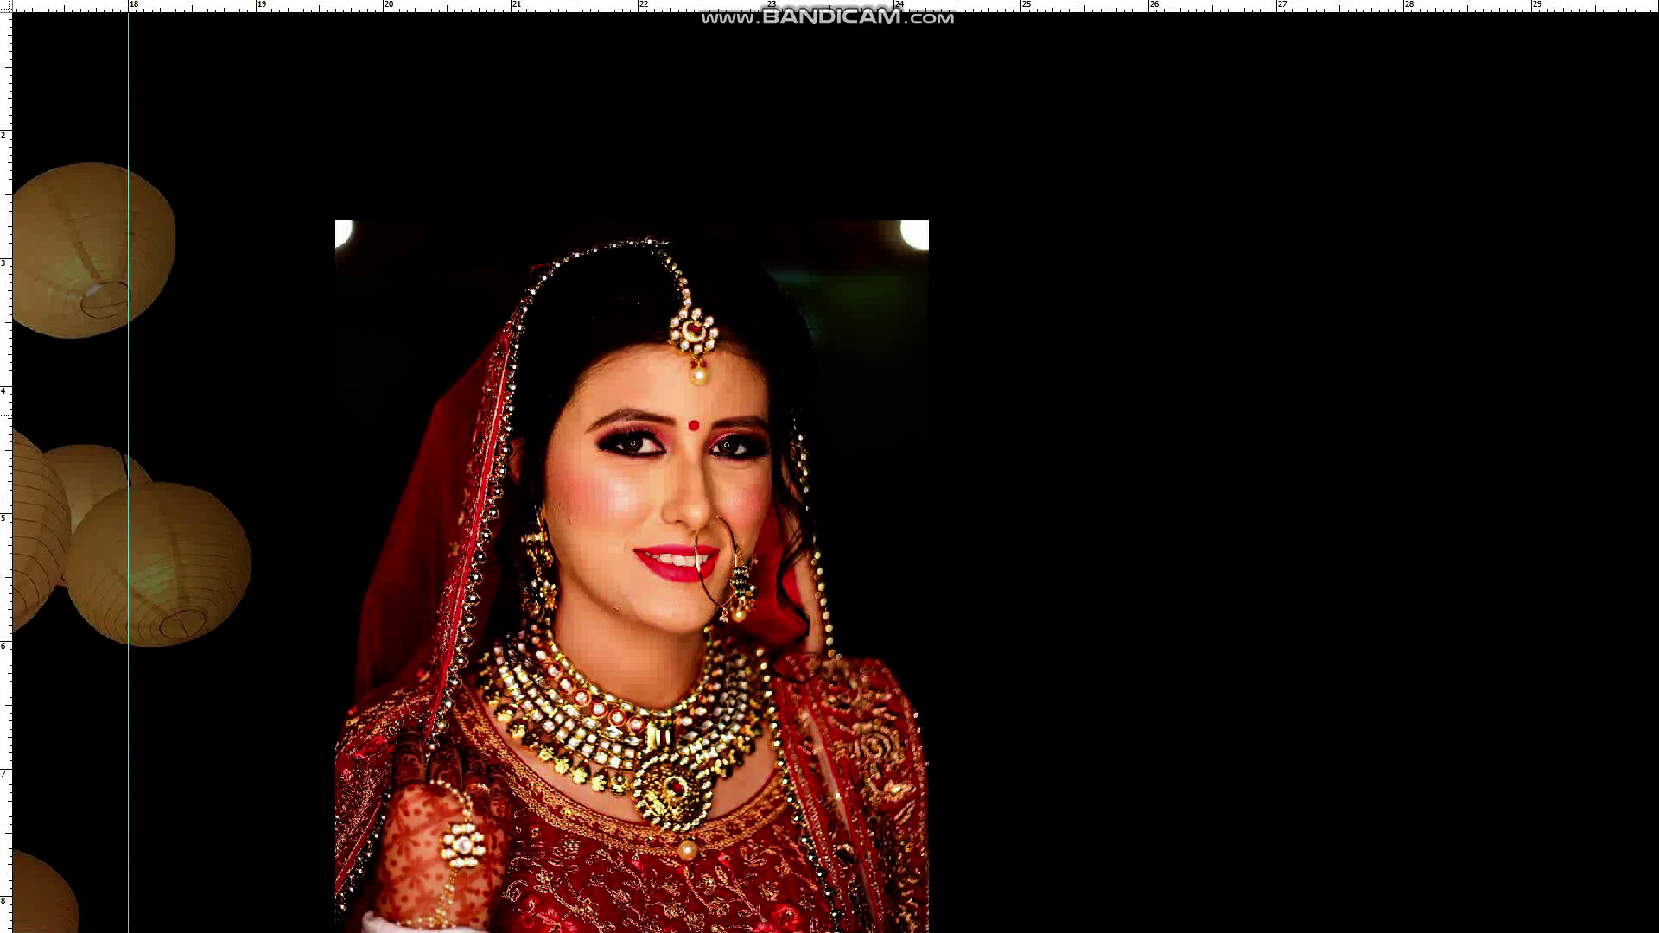
scroll(726, 445, down, 3)
scroll(726, 445, up, 1)
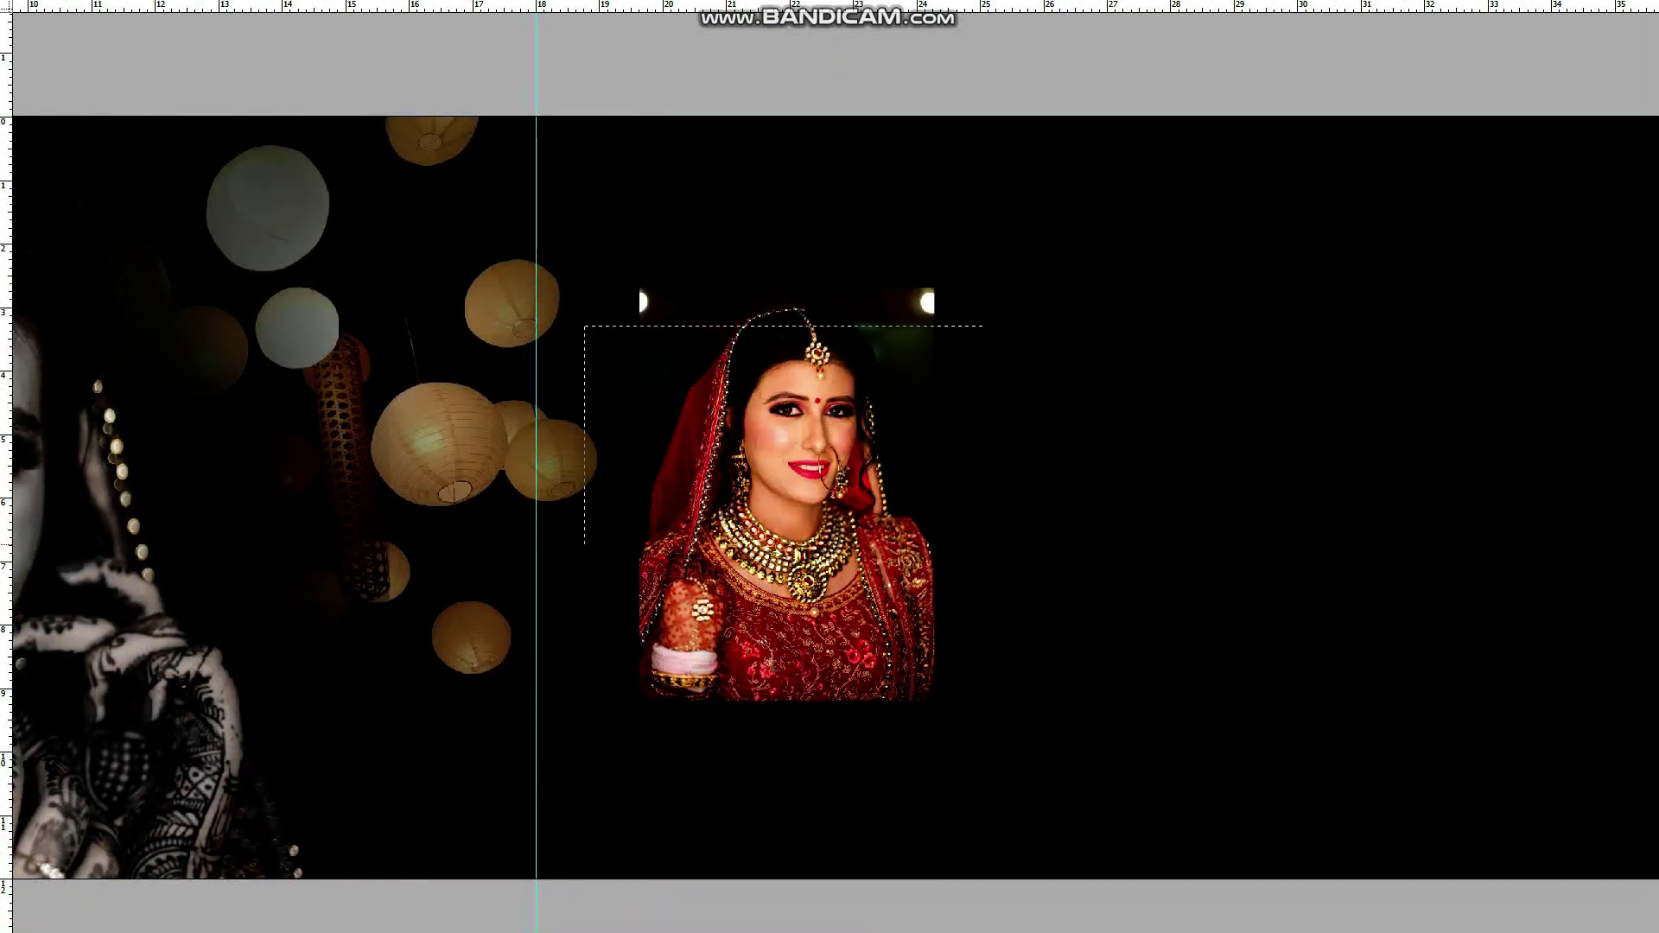
scroll(830, 466, up, 2)
key(Tab)
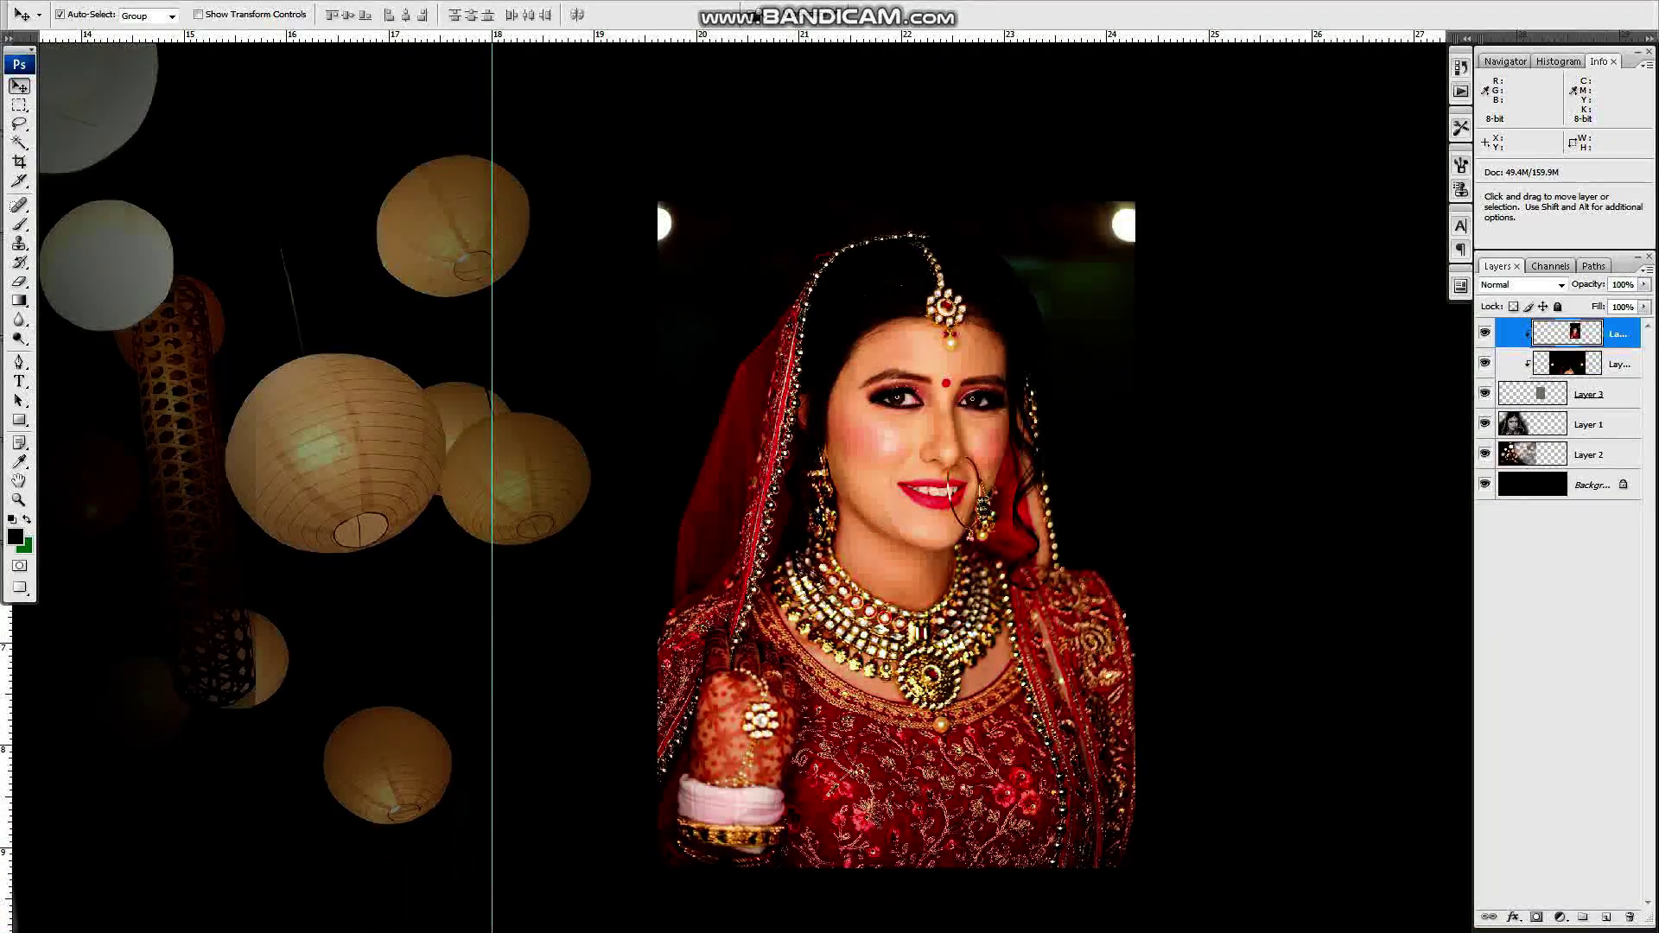
key(Delete)
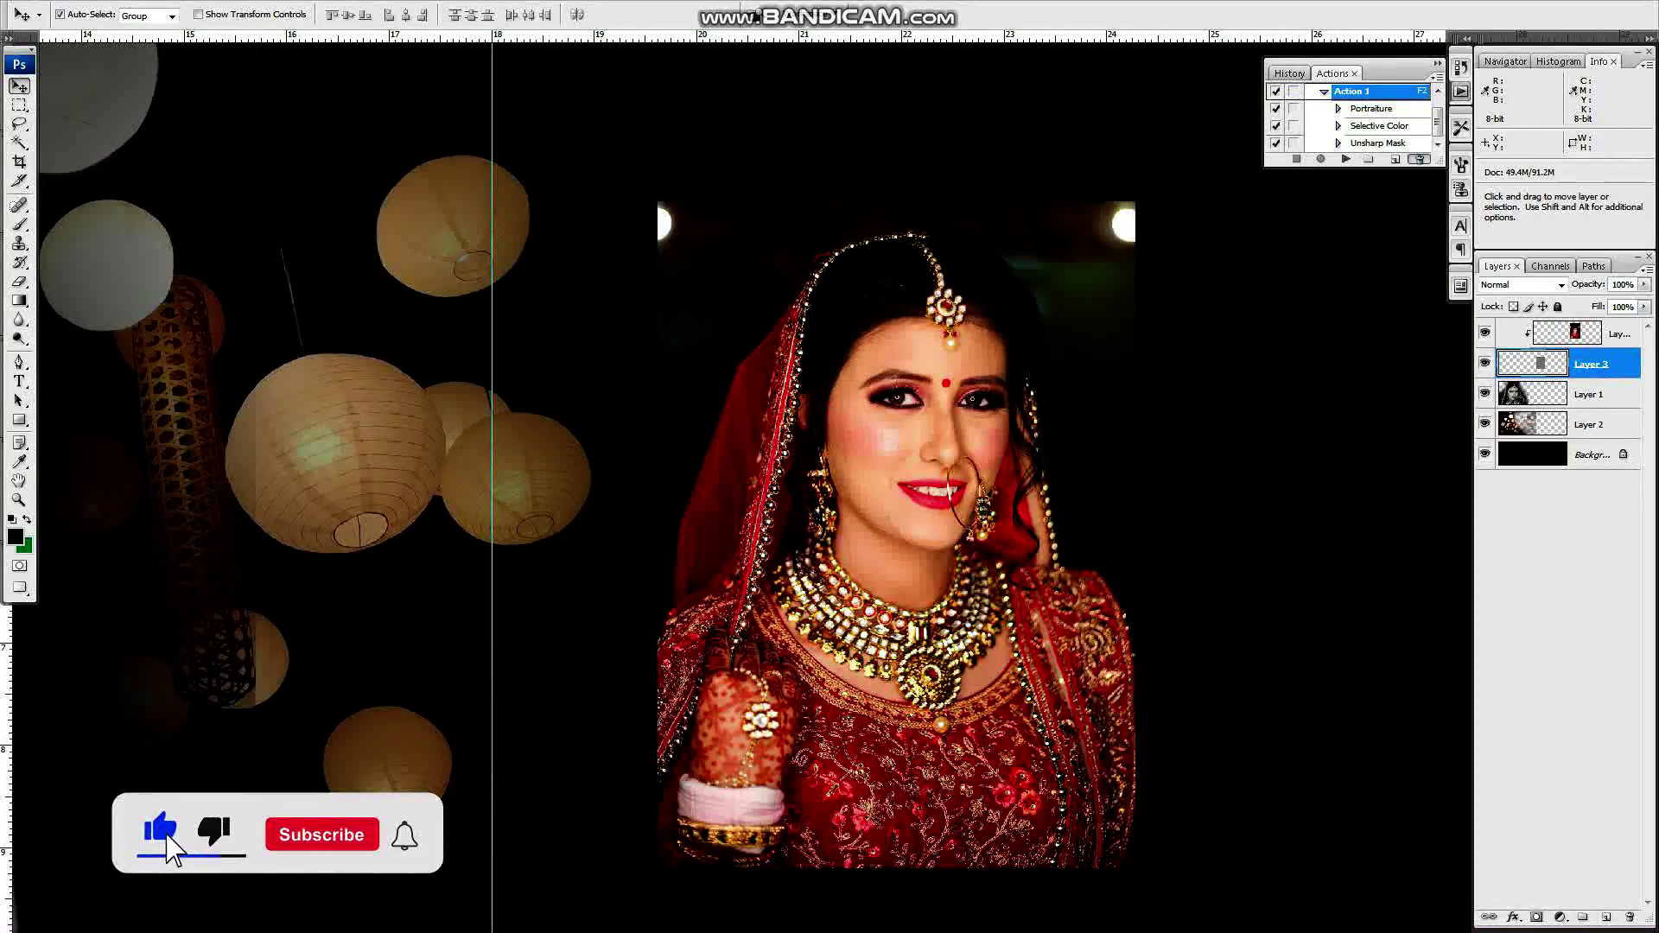
Step: Create a new action, Action 2, and start recording it
click(1438, 77)
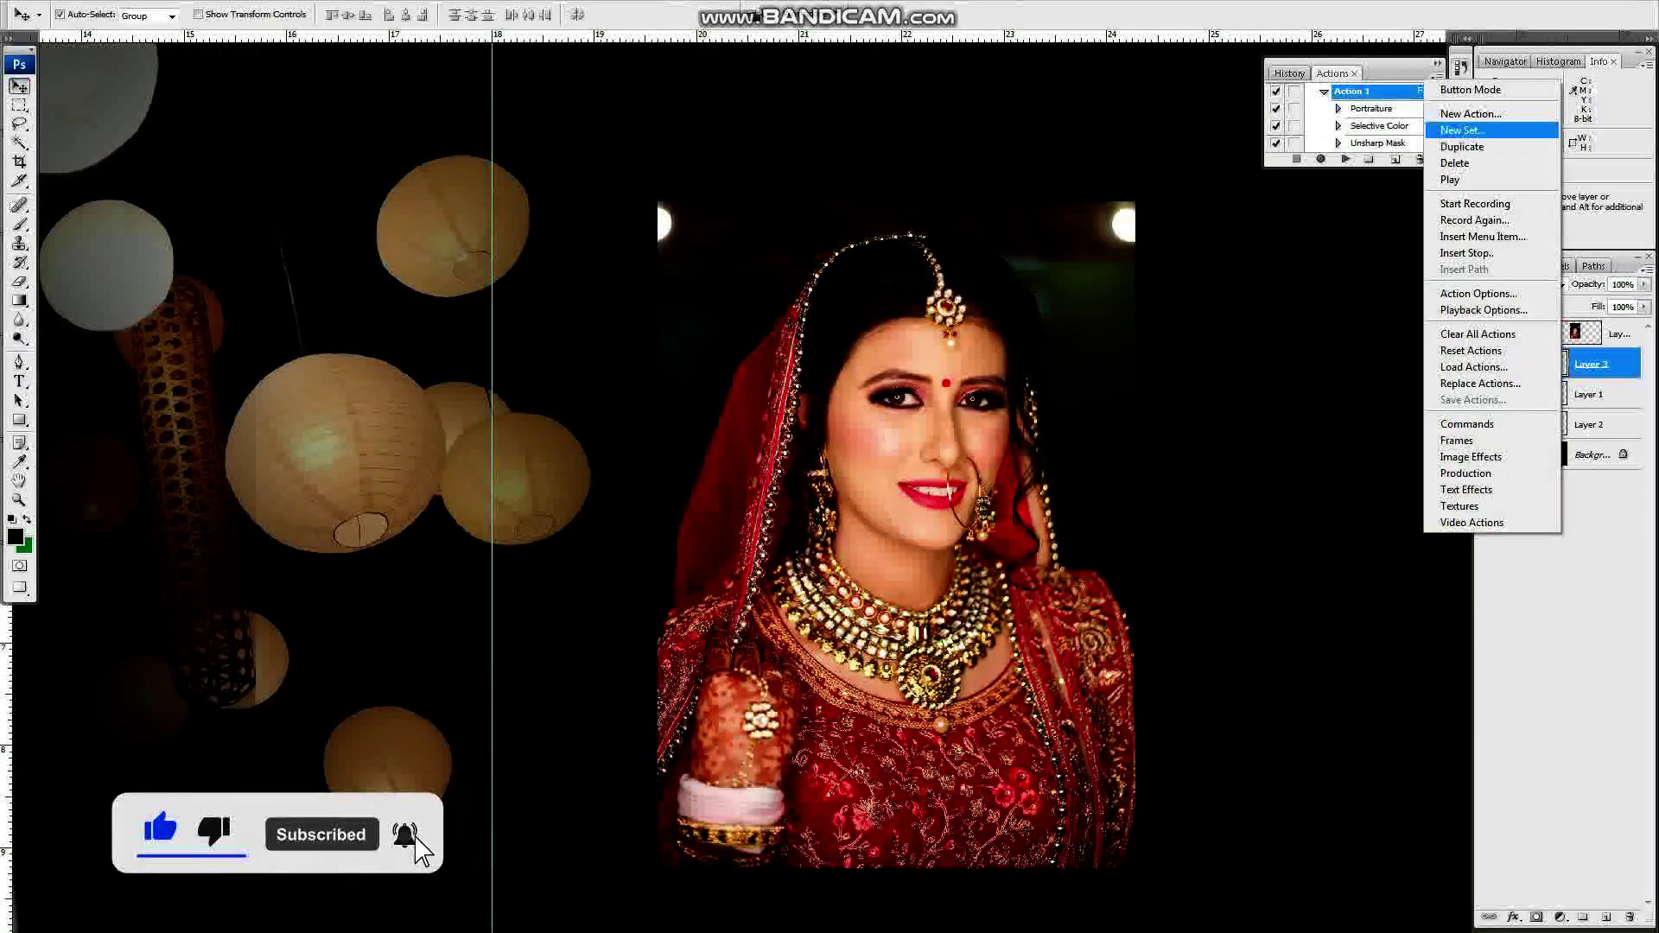
key(Escape)
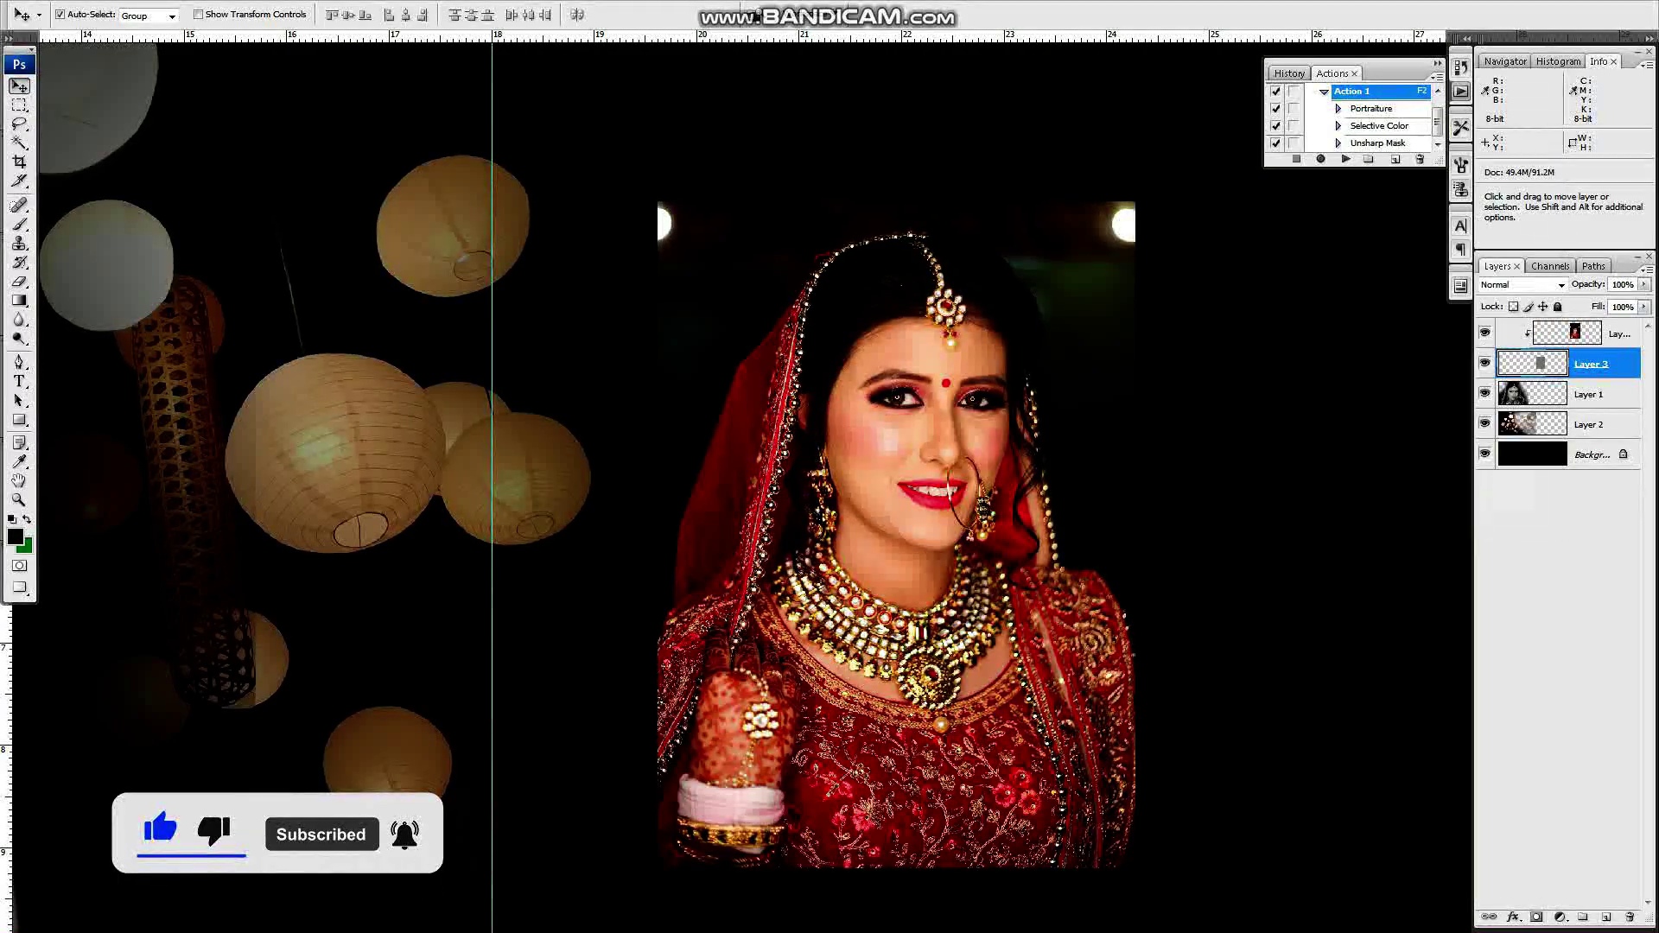
click(1438, 77)
click(1469, 112)
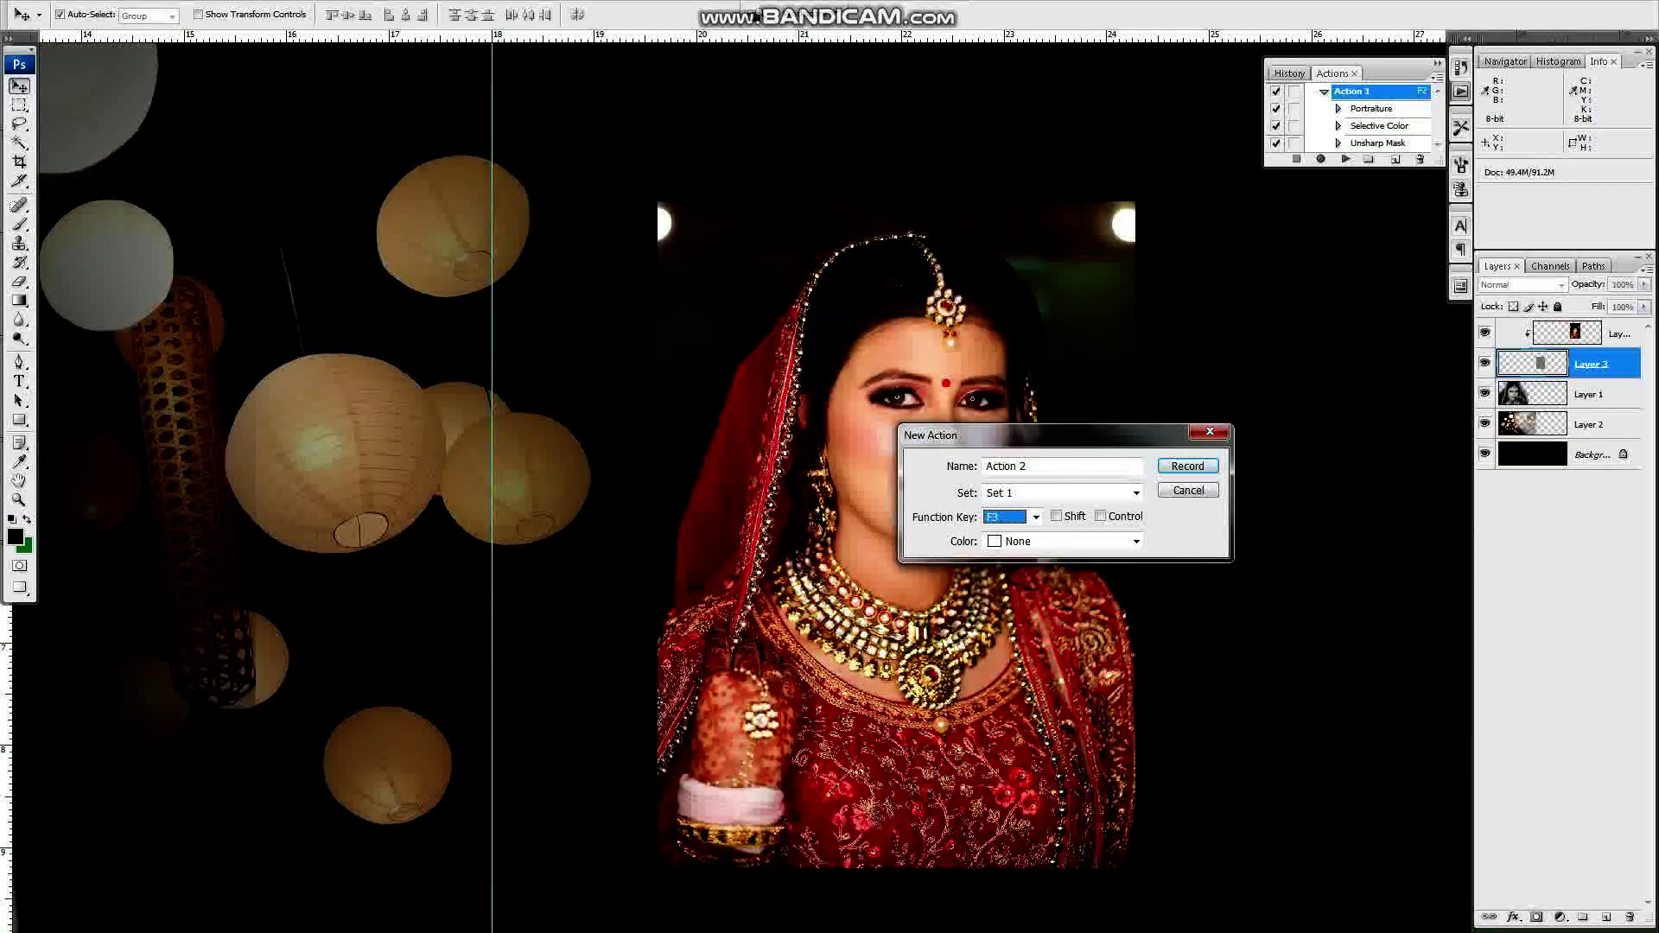
key(Return)
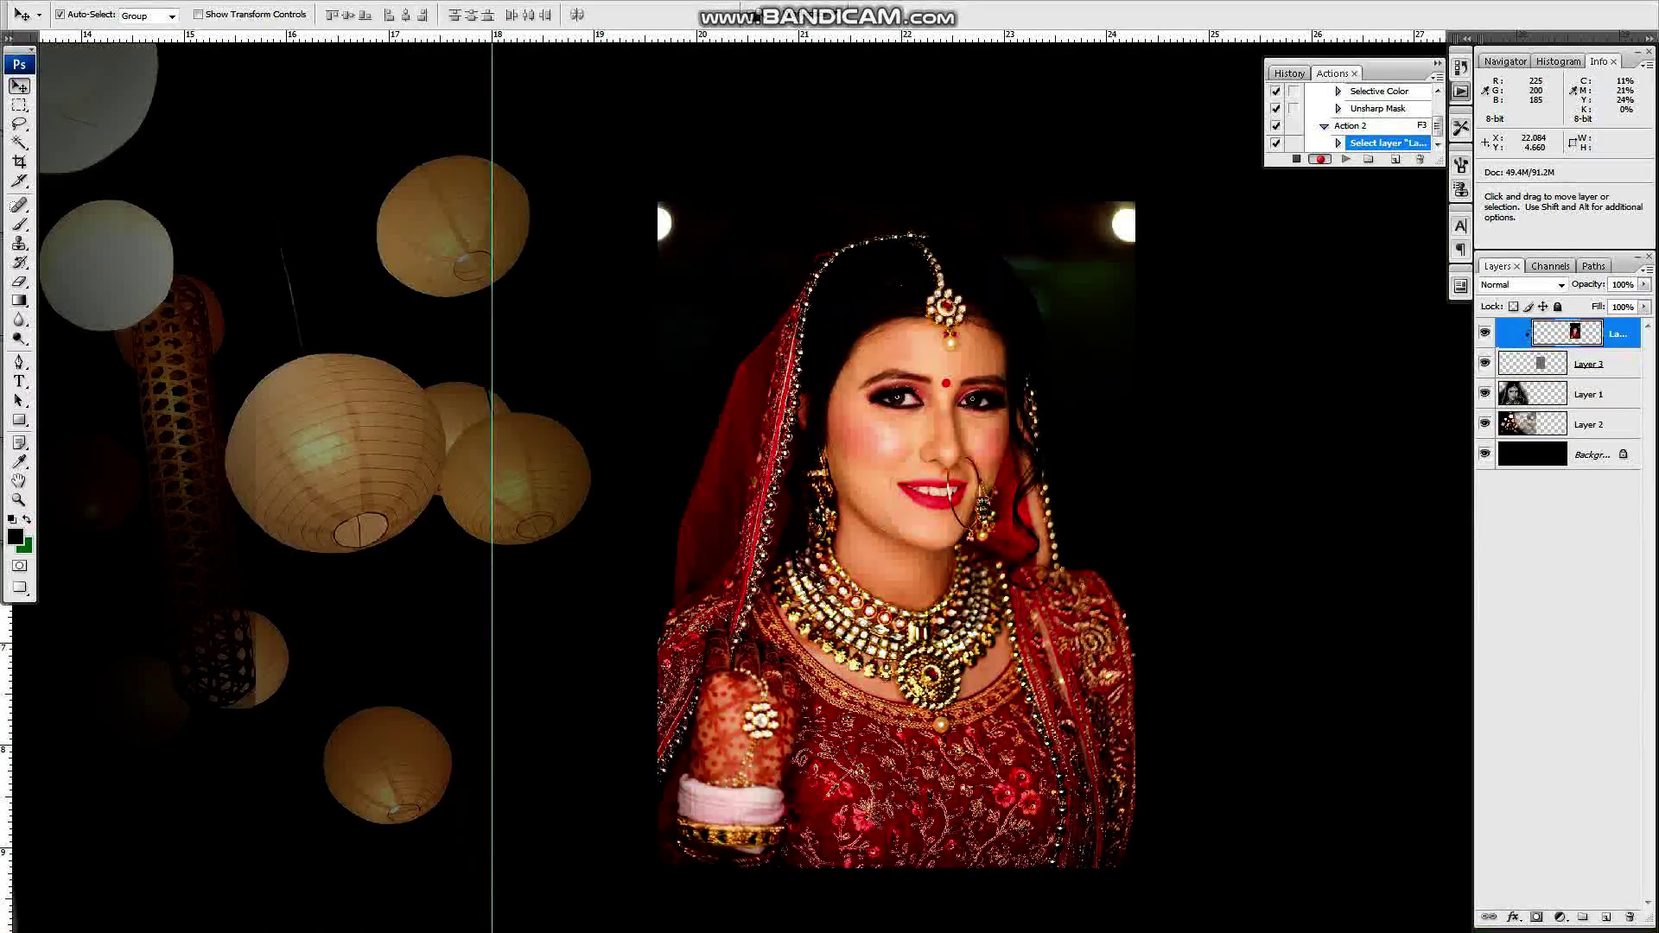
Step: Apply Levels and Selective Color adjustments to the bride photo
key(ctrl+l)
drag(792, 204, 1123, 255)
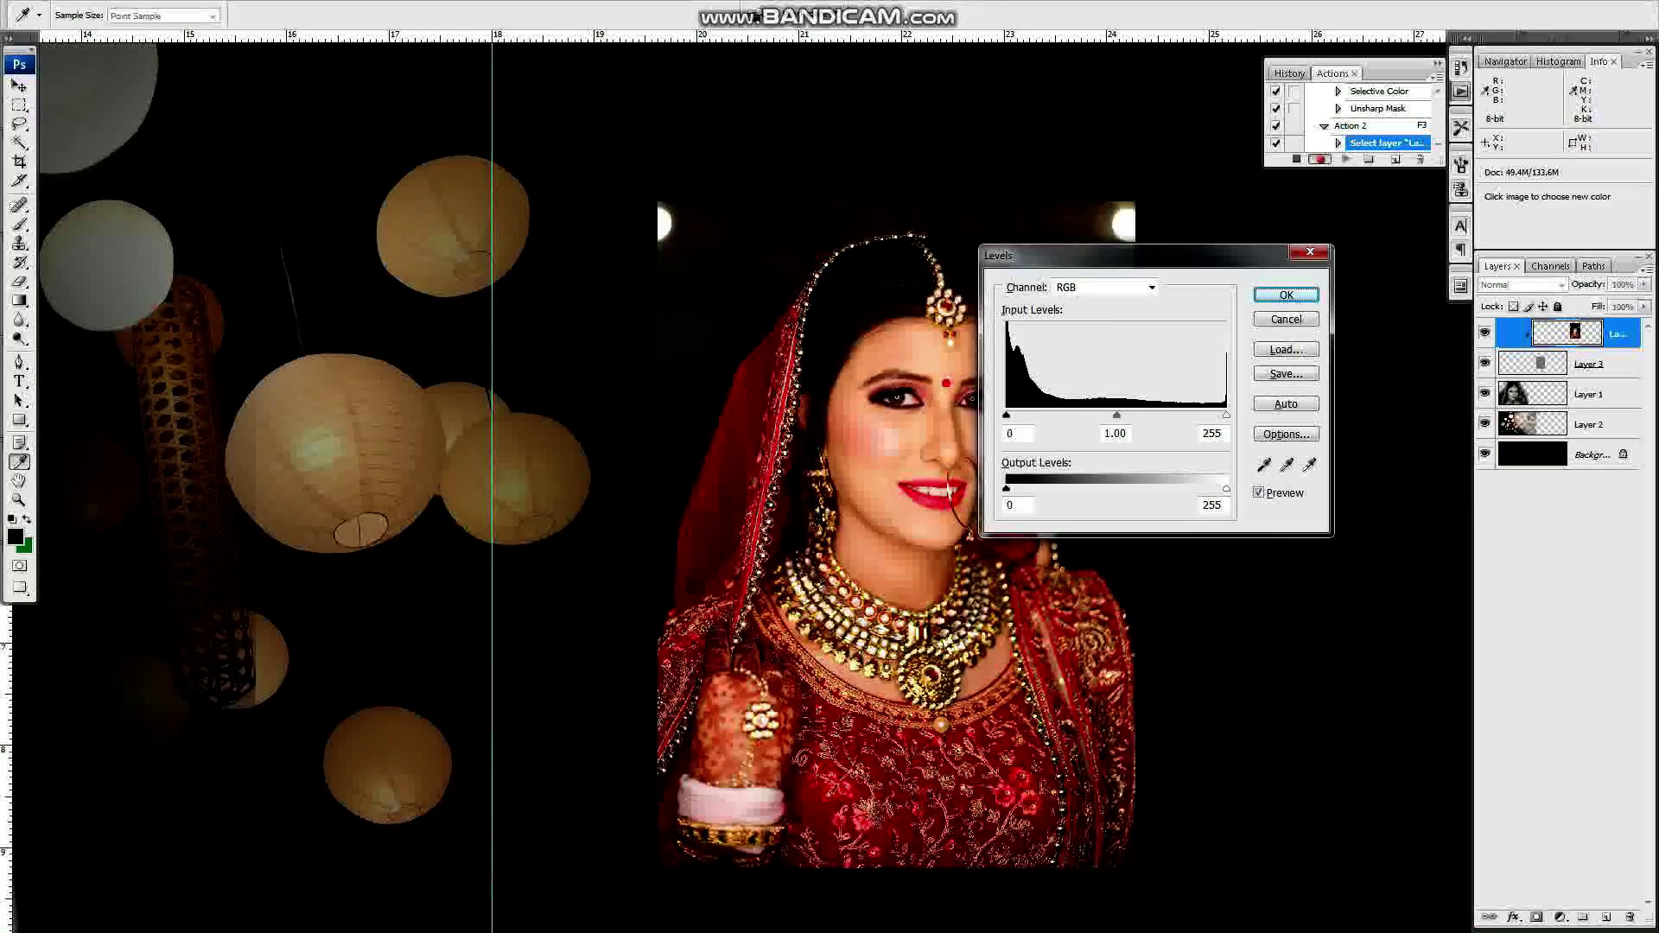
key(Return)
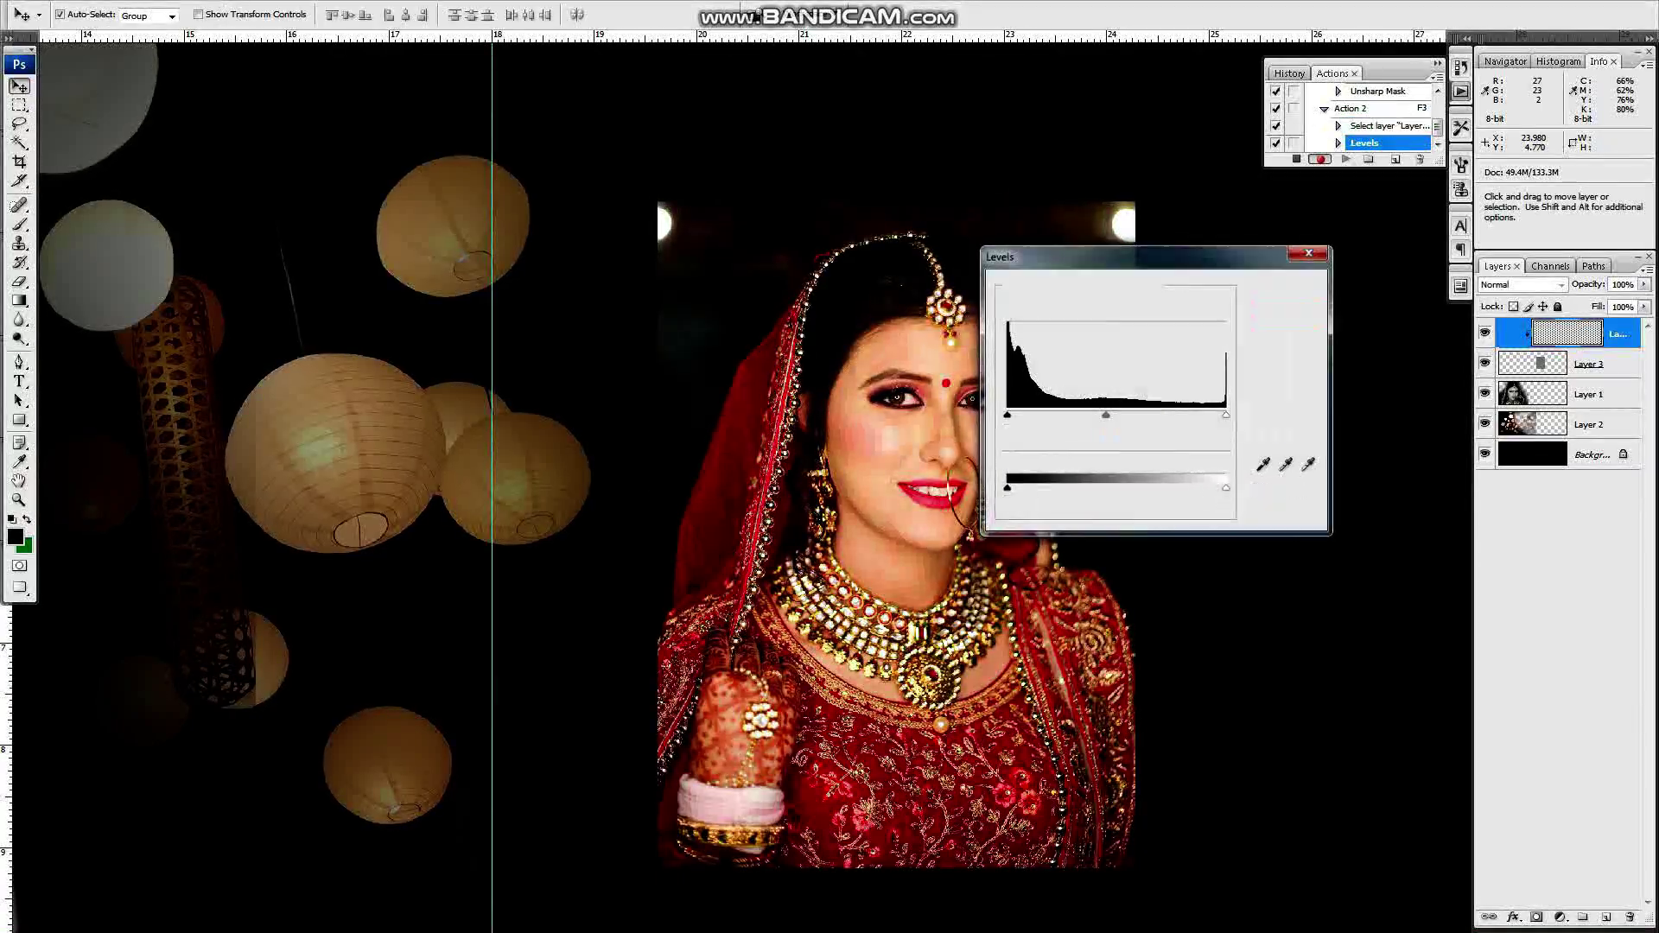
key(v)
click(298, 229)
key(Return)
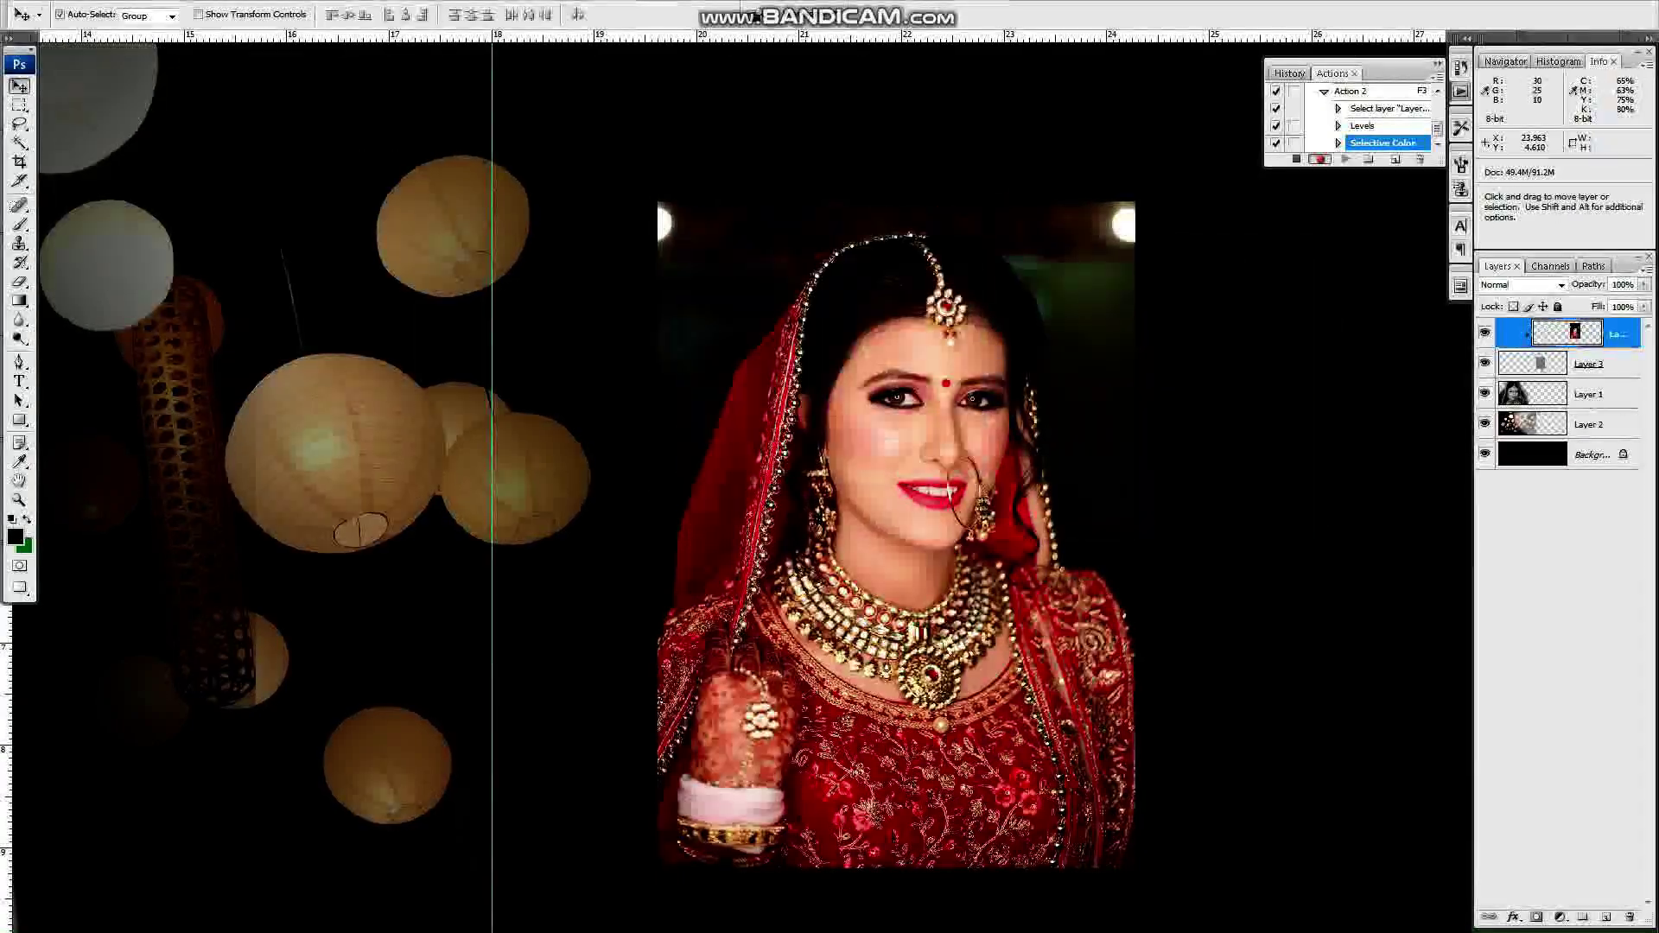
Step: Apply the Channel Mixer tone, then two Color Balance adjustments
key(Return)
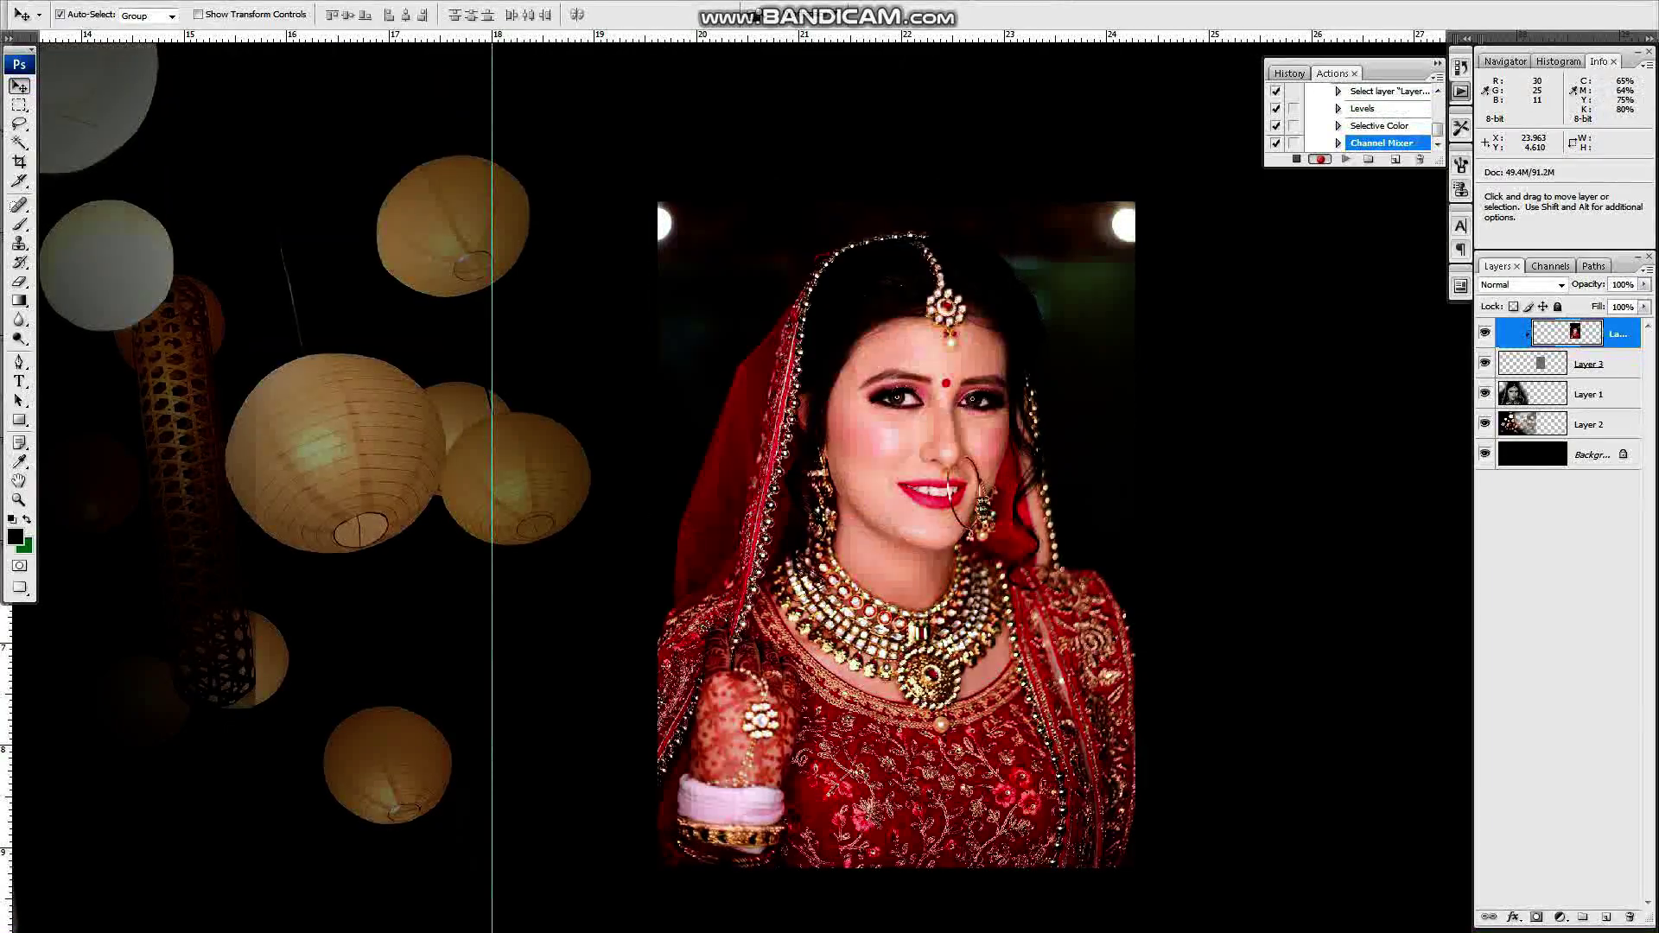
key(ctrl+b)
key(Return)
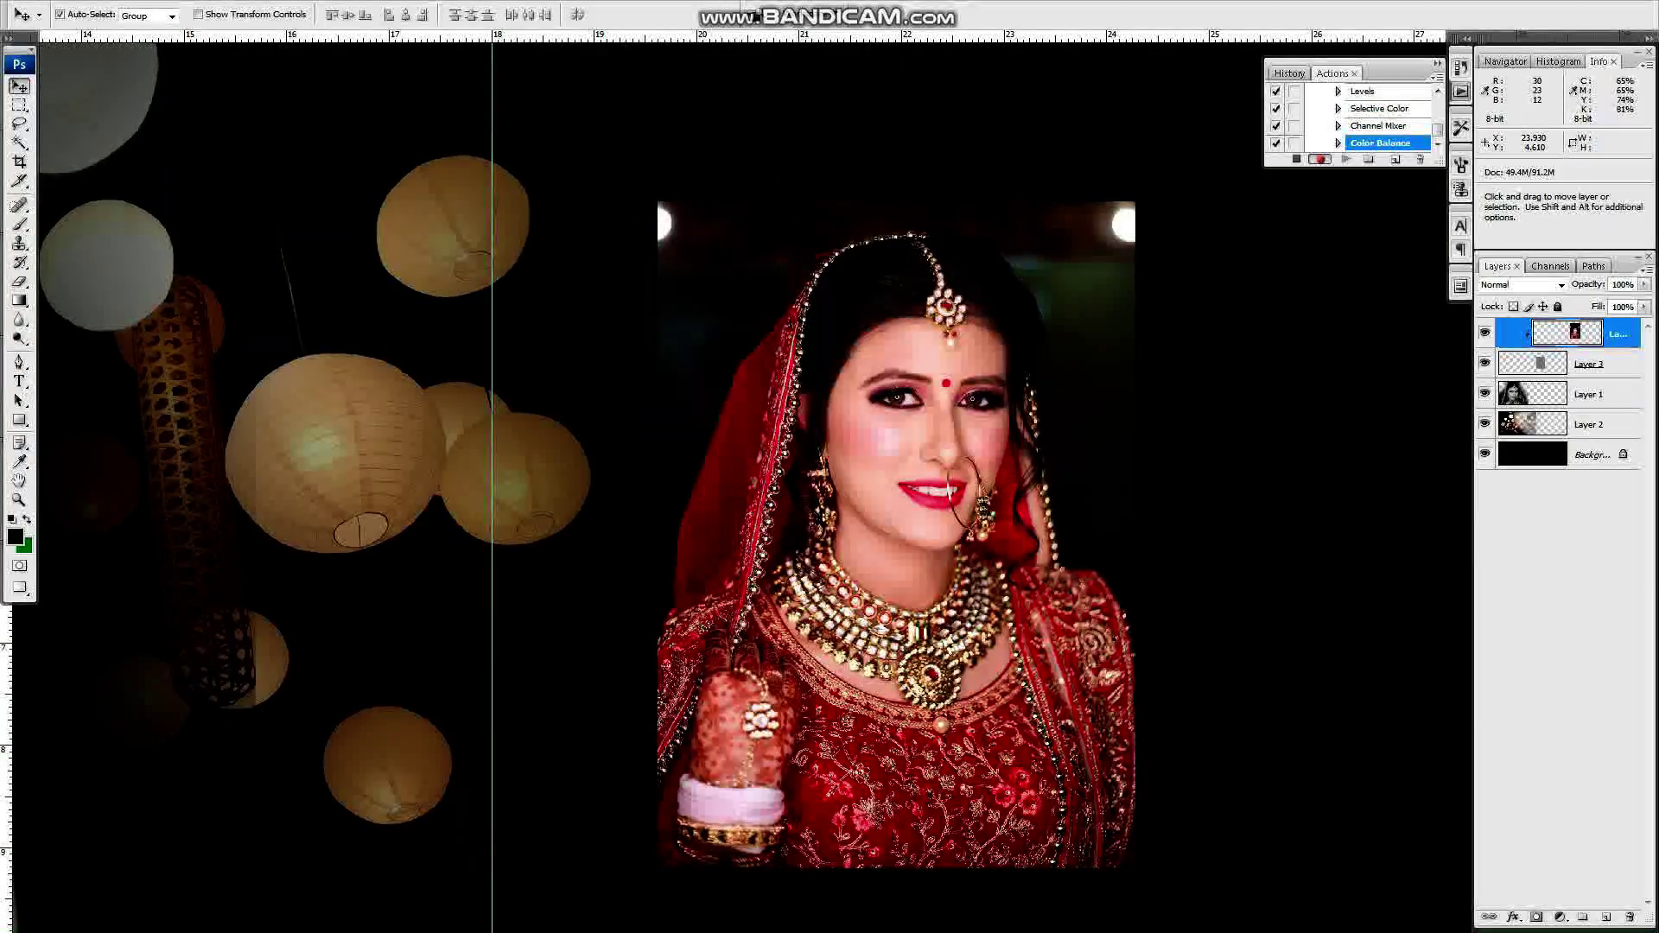
key(ctrl+b)
key(Return)
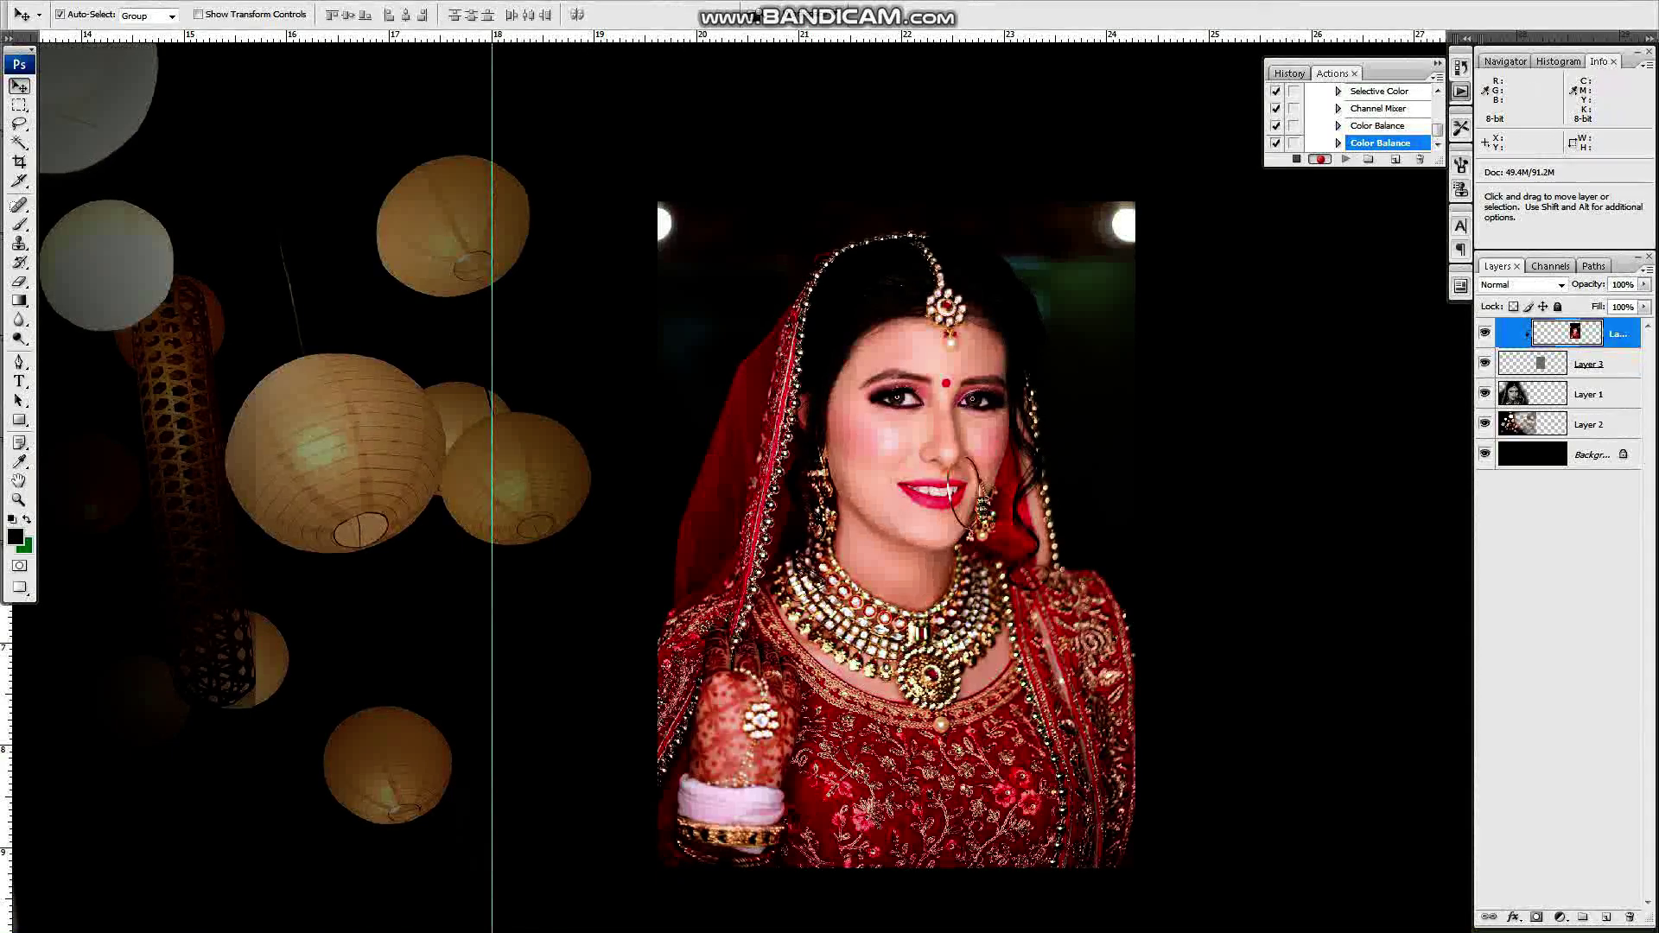
Step: Lighten a thin border around the small bride photo with Hue/Saturation Lightness +57, then deselect
key(v)
key(Tab)
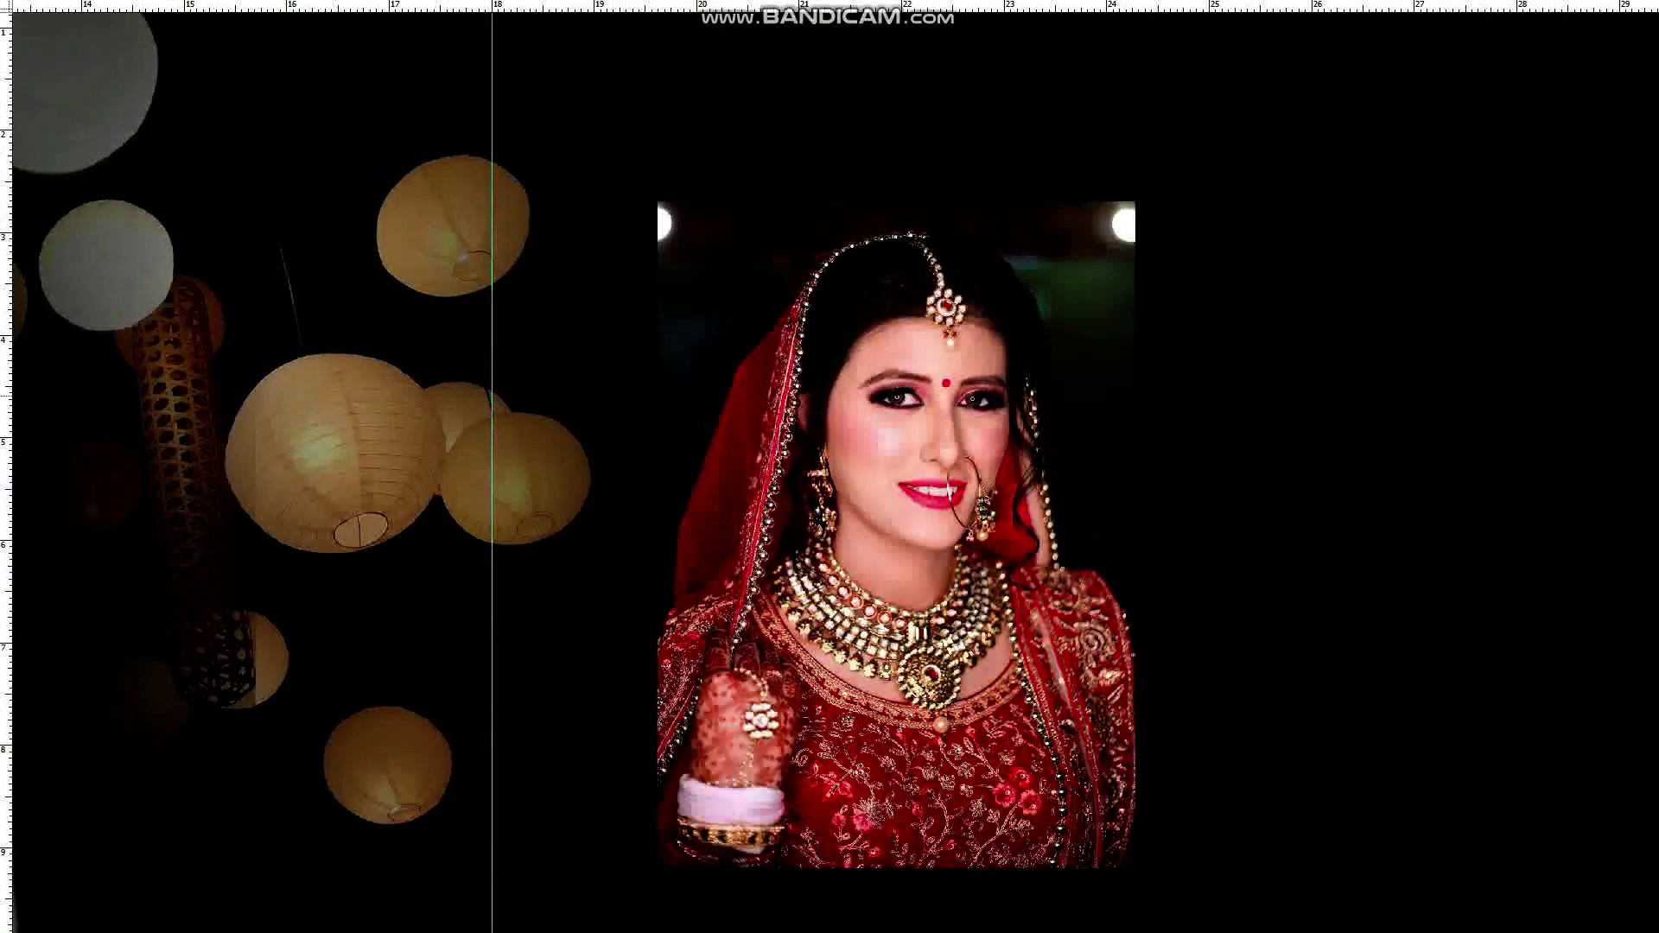
right_click(1089, 399)
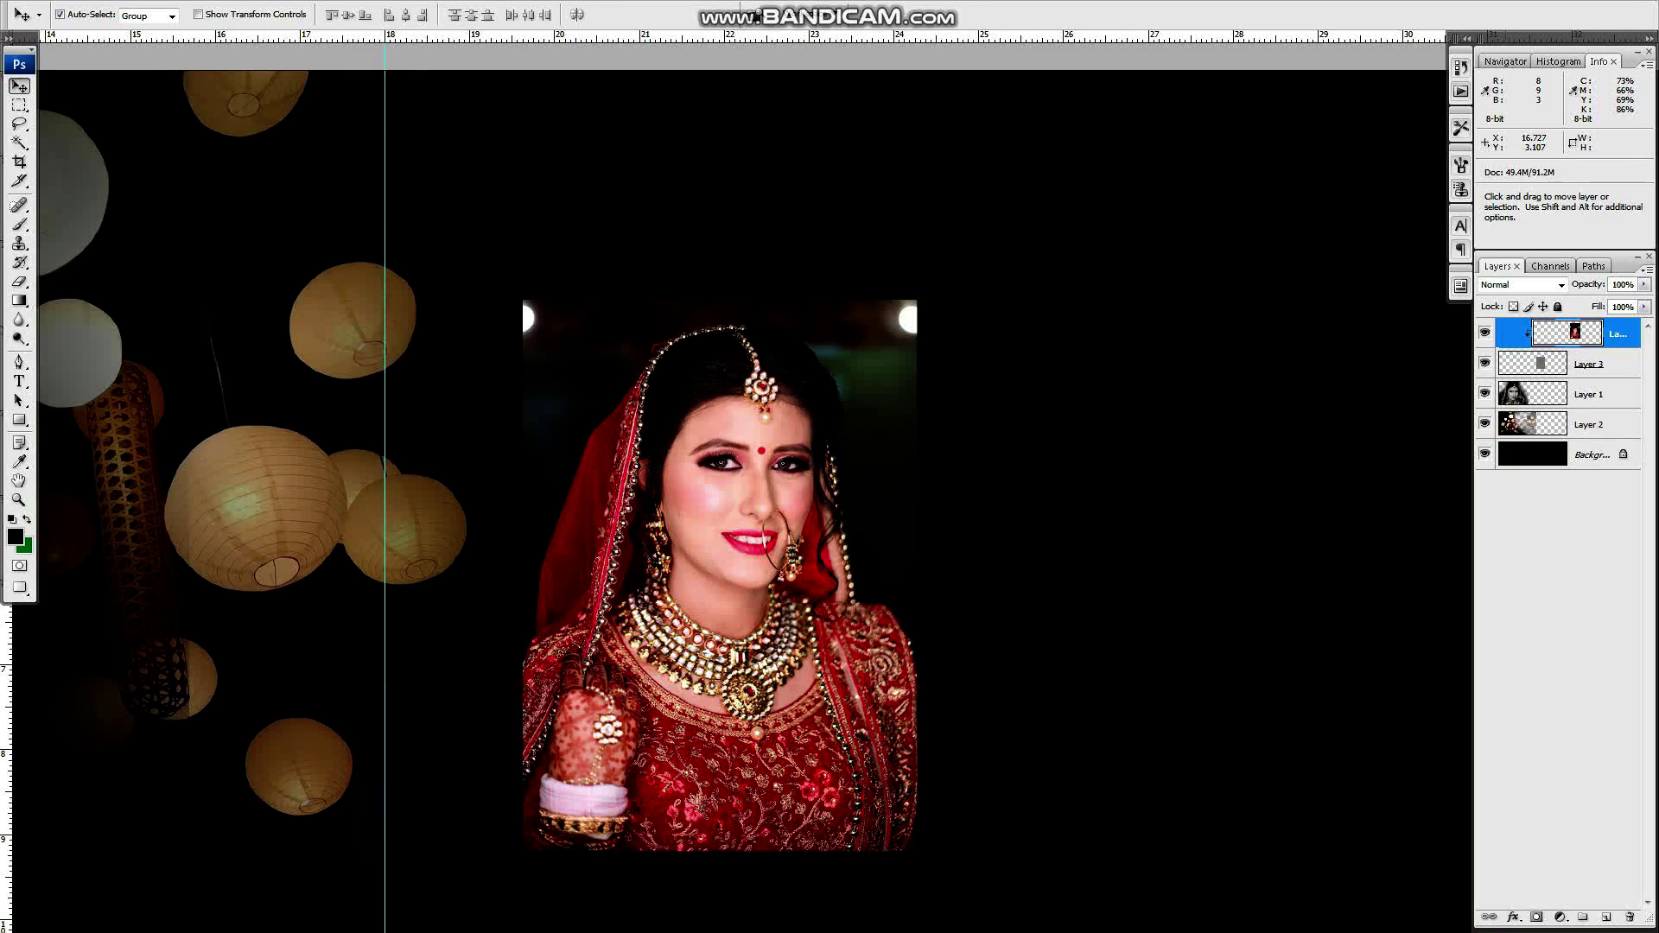
key(Tab)
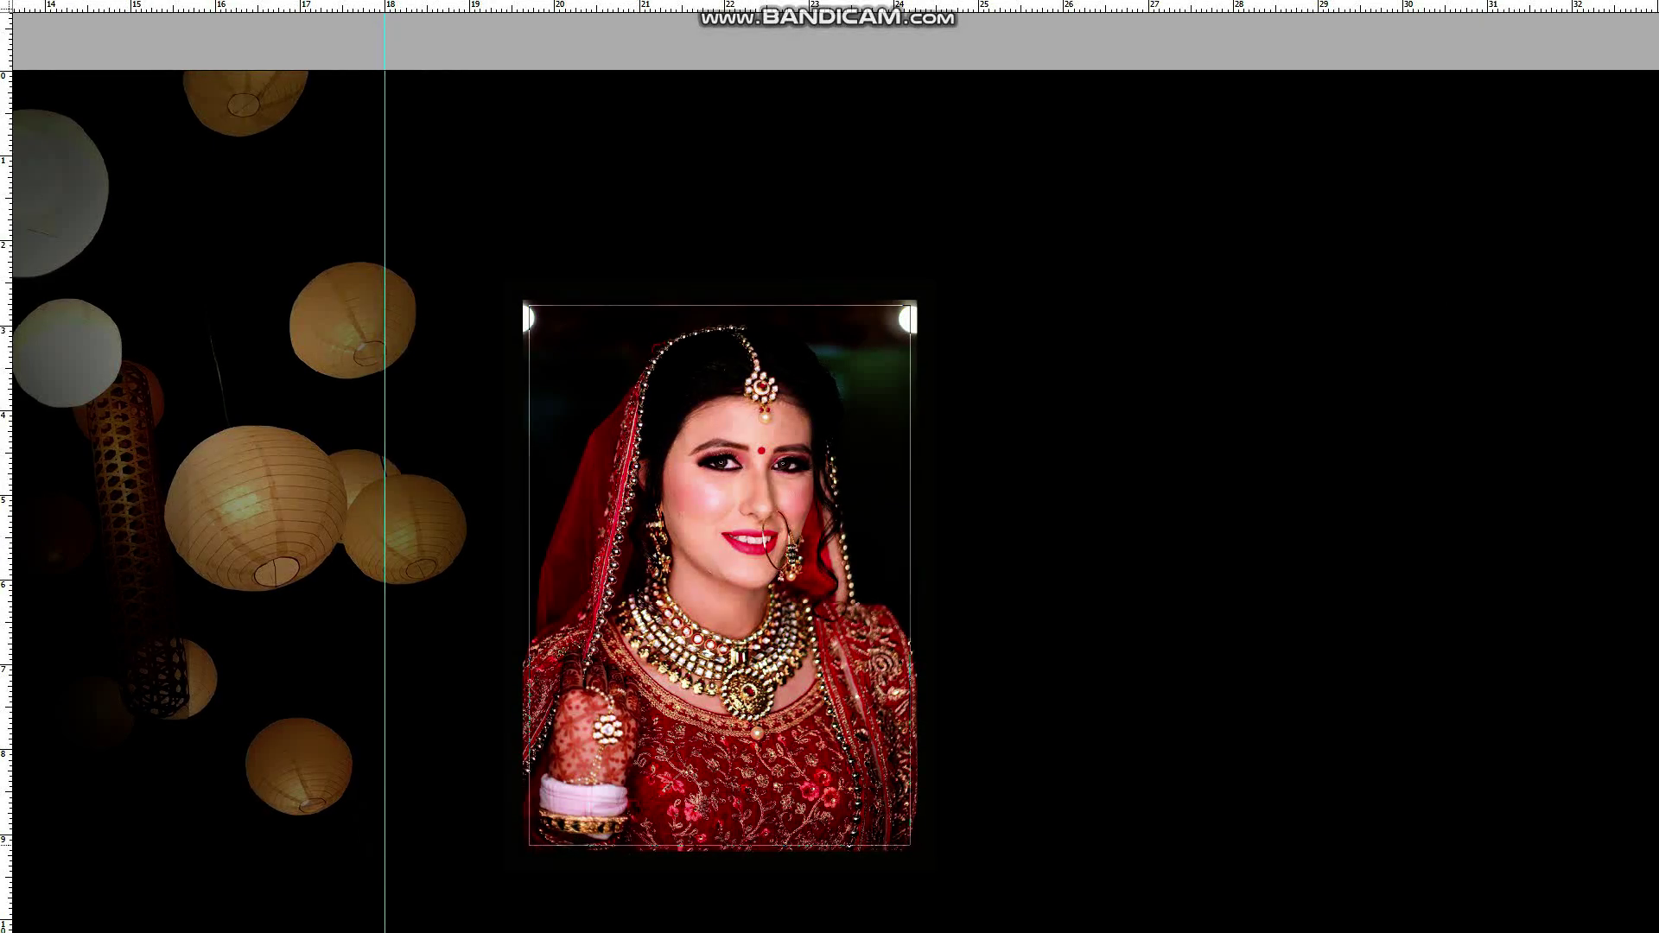
key(ctrl+0)
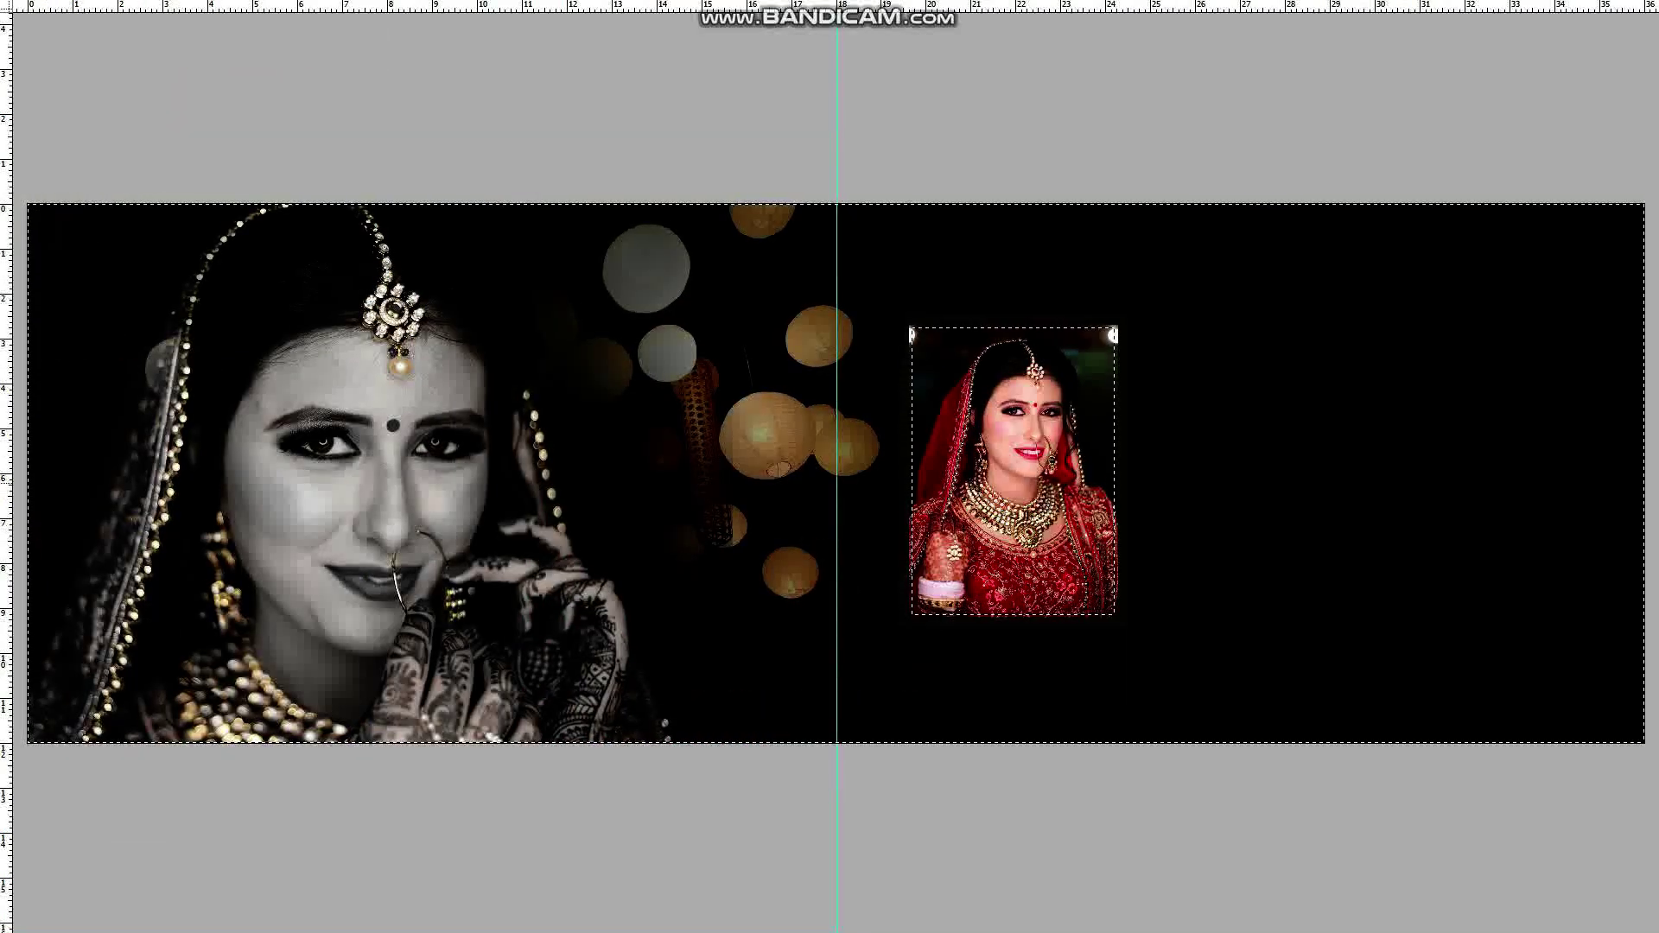
key(ctrl+u)
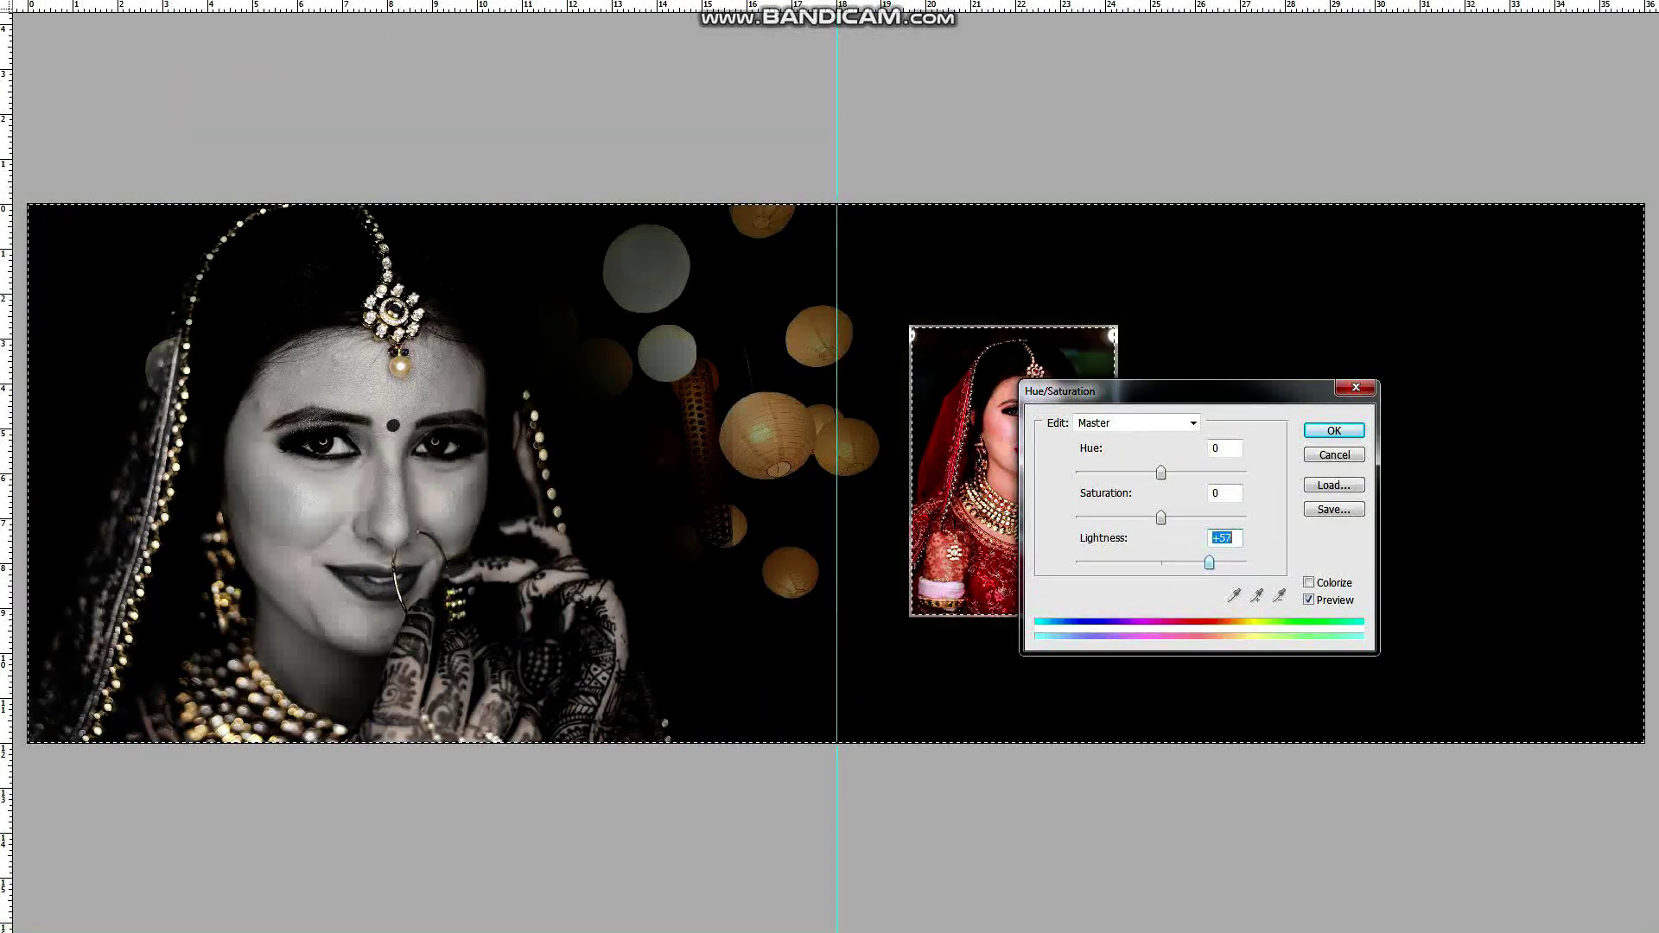
key(Return)
key(ctrl+d)
Step: Drag close-up bride photo 9A6A1766.jpg from the bride photos folder into Photoshop
key(super)
click(128, 916)
click(300, 834)
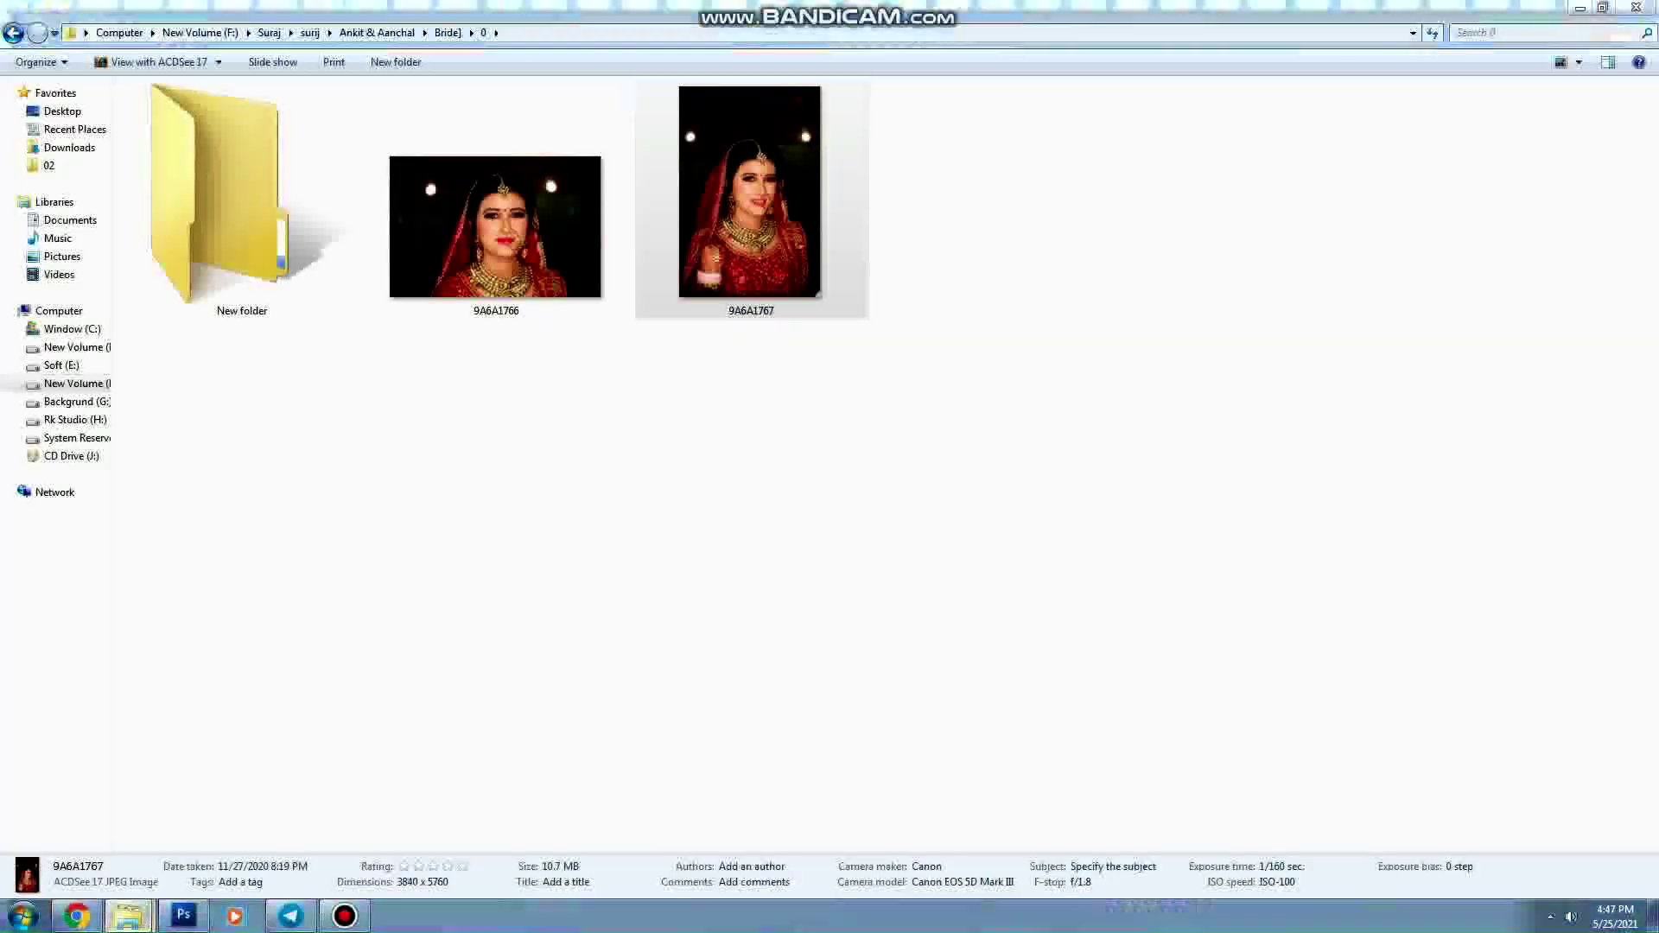
drag(752, 199, 186, 907)
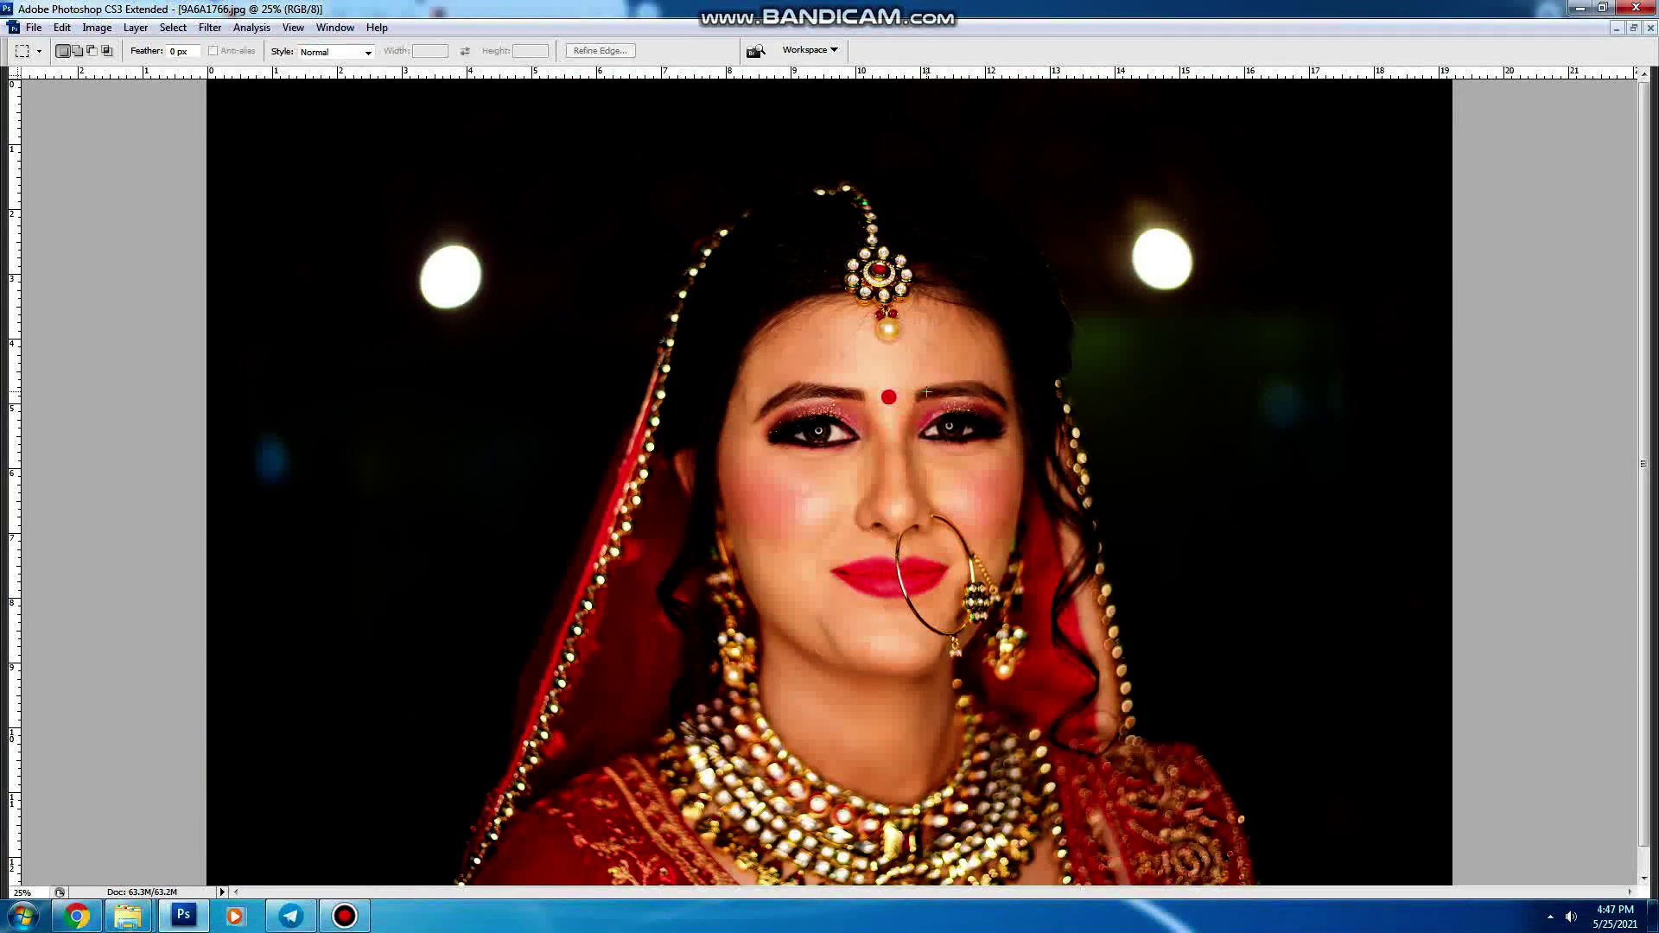
Step: Copy the close-up bride jpg, close it, and paste it onto the spread's right page
key(ctrl+w)
key(n)
right_click(1141, 337)
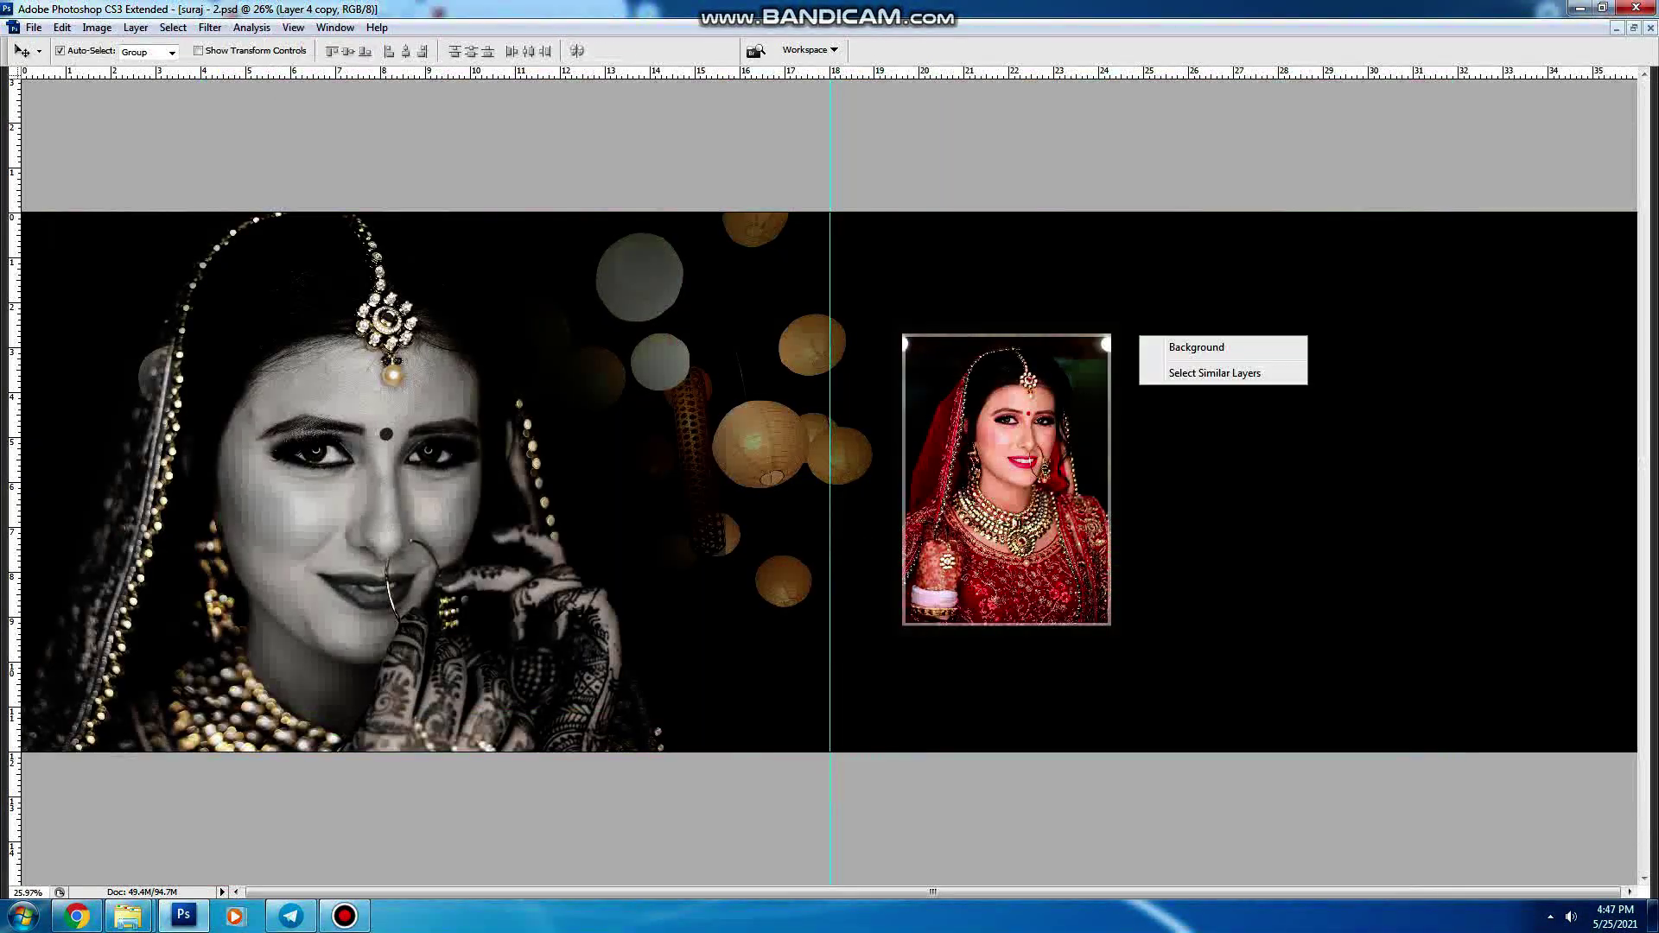
key(Escape)
key(ctrl+v)
key(ctrl+t)
key(ctrl+0)
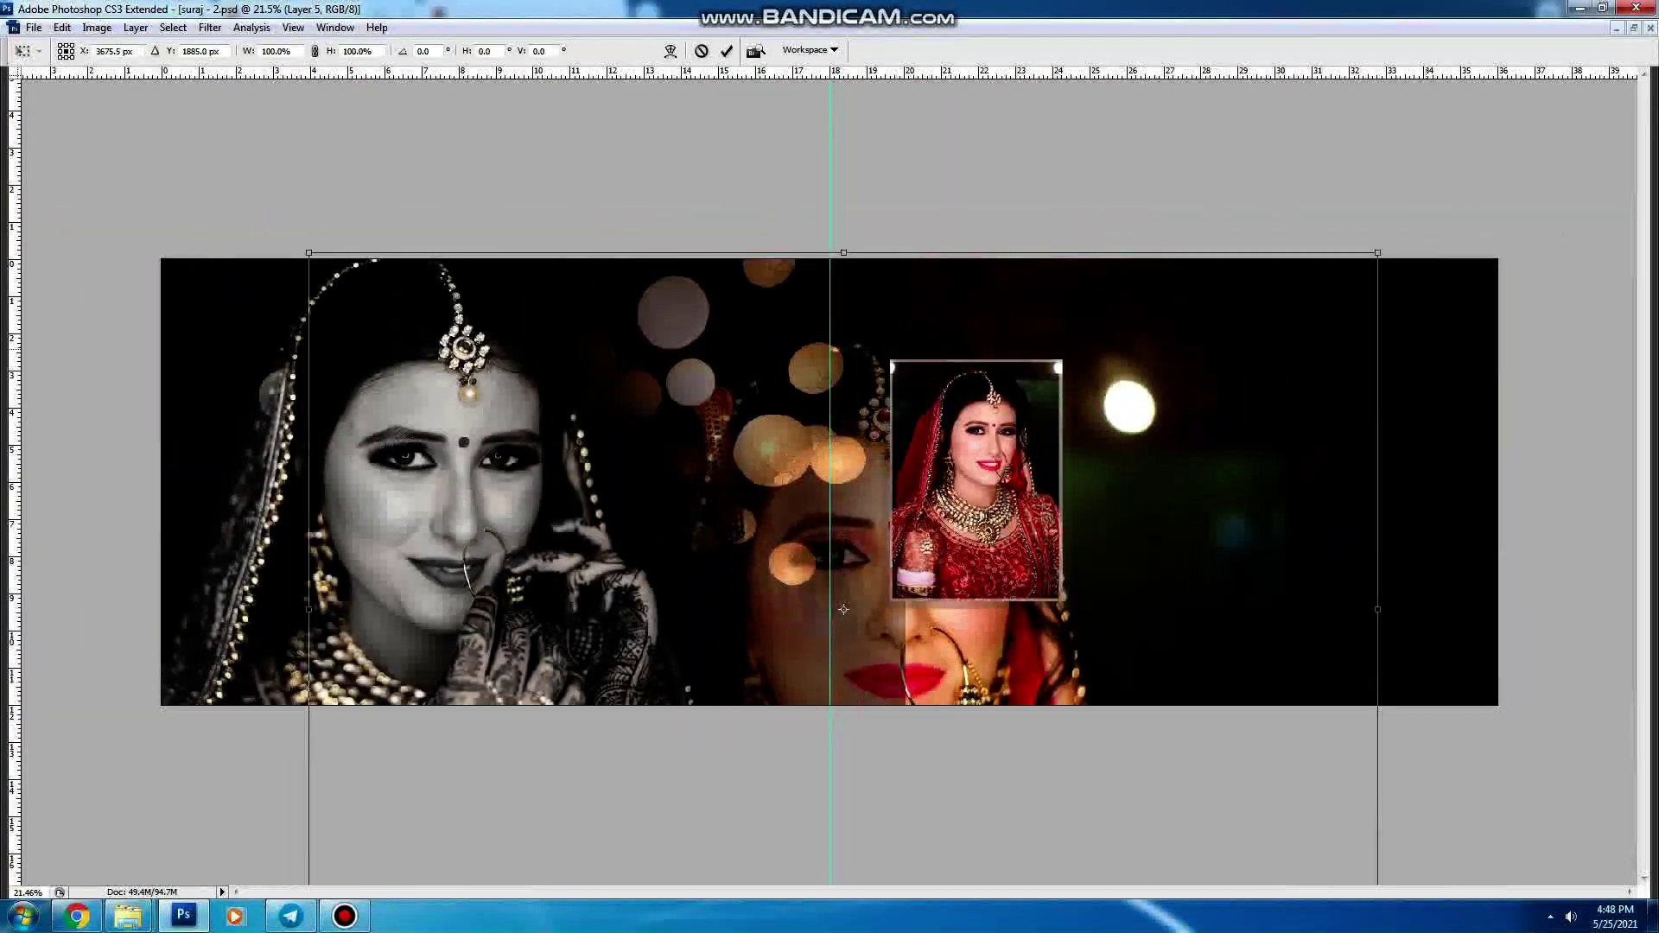
mouse_move(1176, 529)
mouse_down()
mouse_move(1250, 398)
mouse_move(1246, 412)
mouse_up()
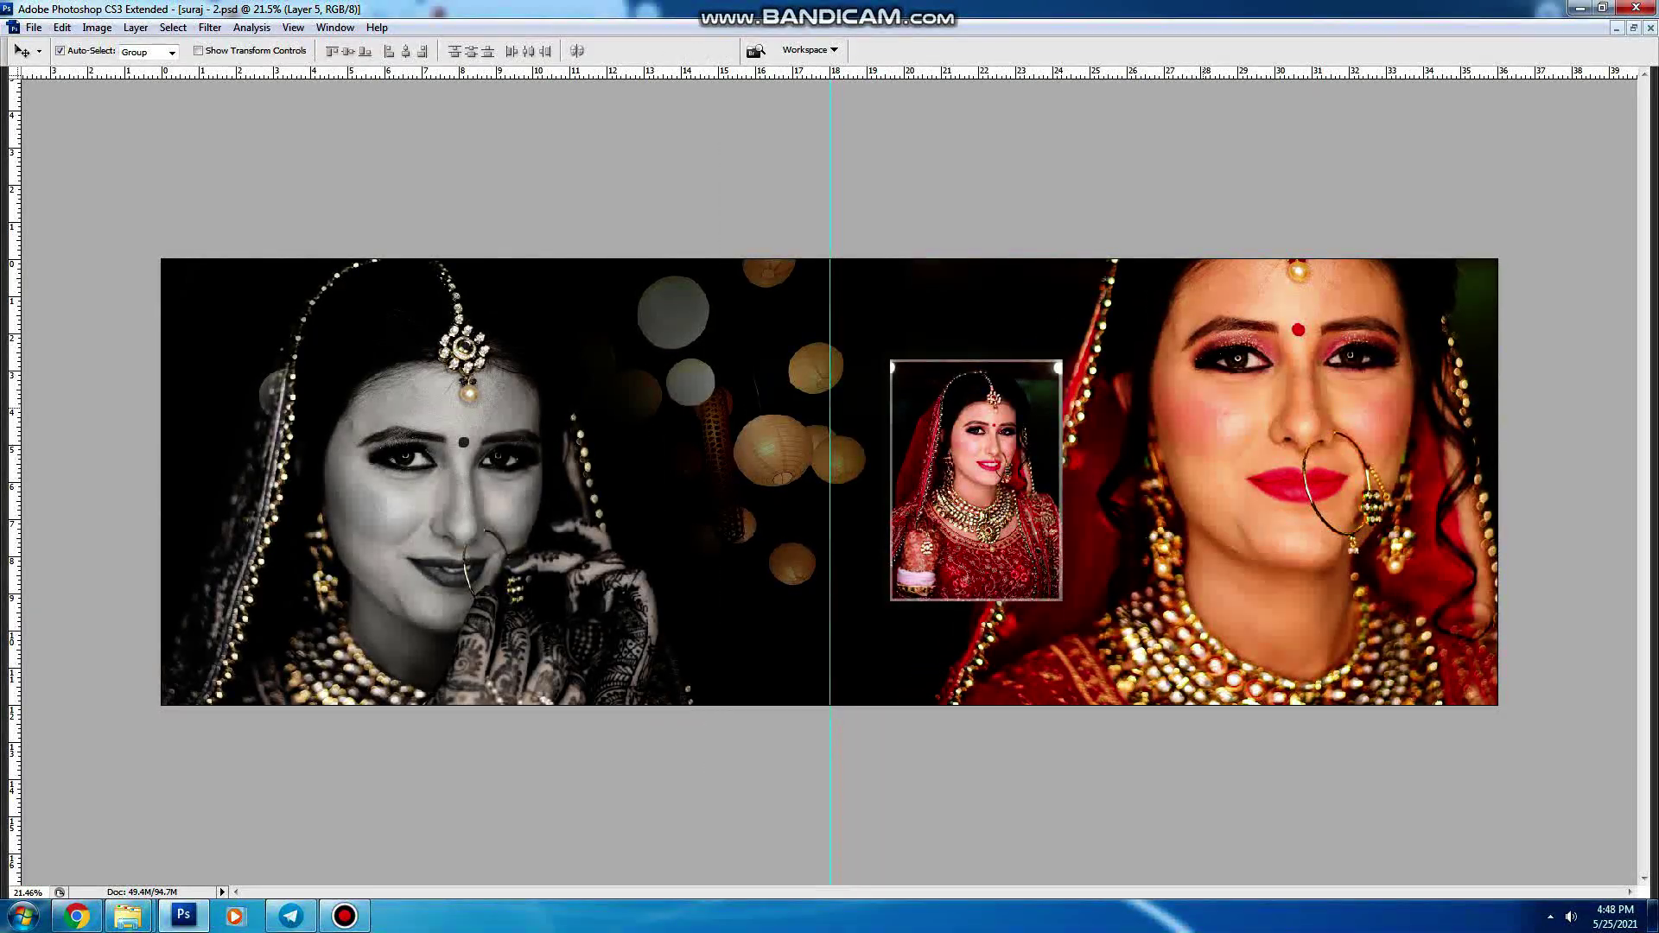
Step: Desaturate the right-page portrait, darken it to Lightness -62, and paste a colour copy as Layer 6
key(ctrl+shift+u)
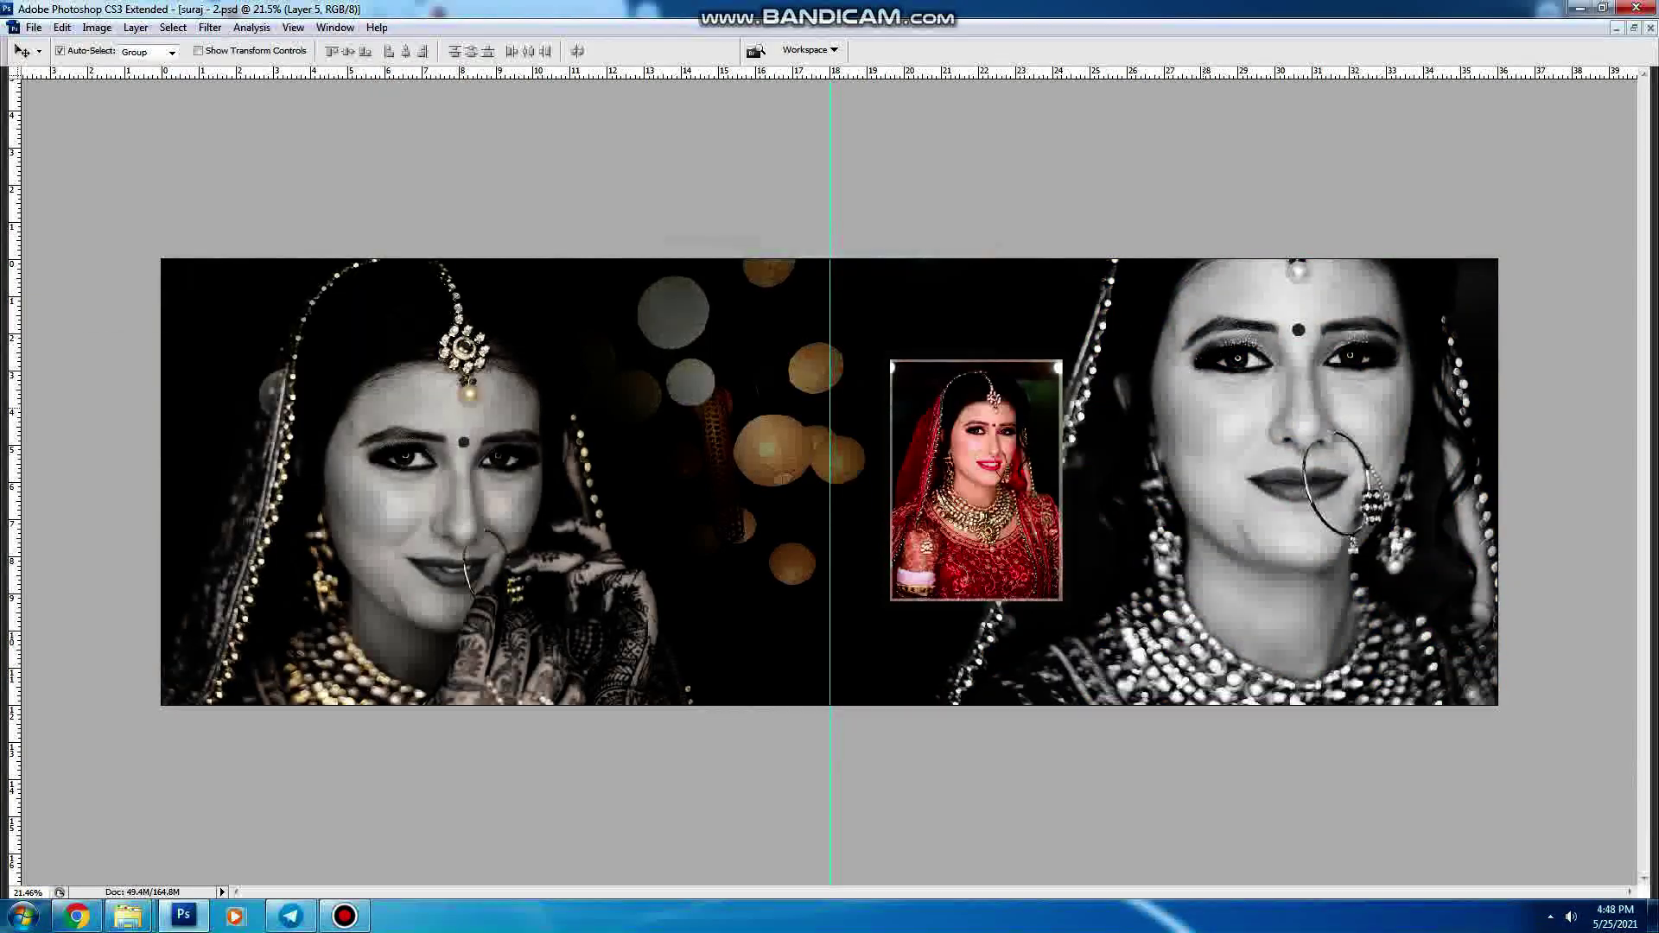
key(ctrl+u)
mouse_move(1160, 562)
mouse_down()
mouse_move(1114, 563)
mouse_move(1197, 562)
mouse_up()
key(Return)
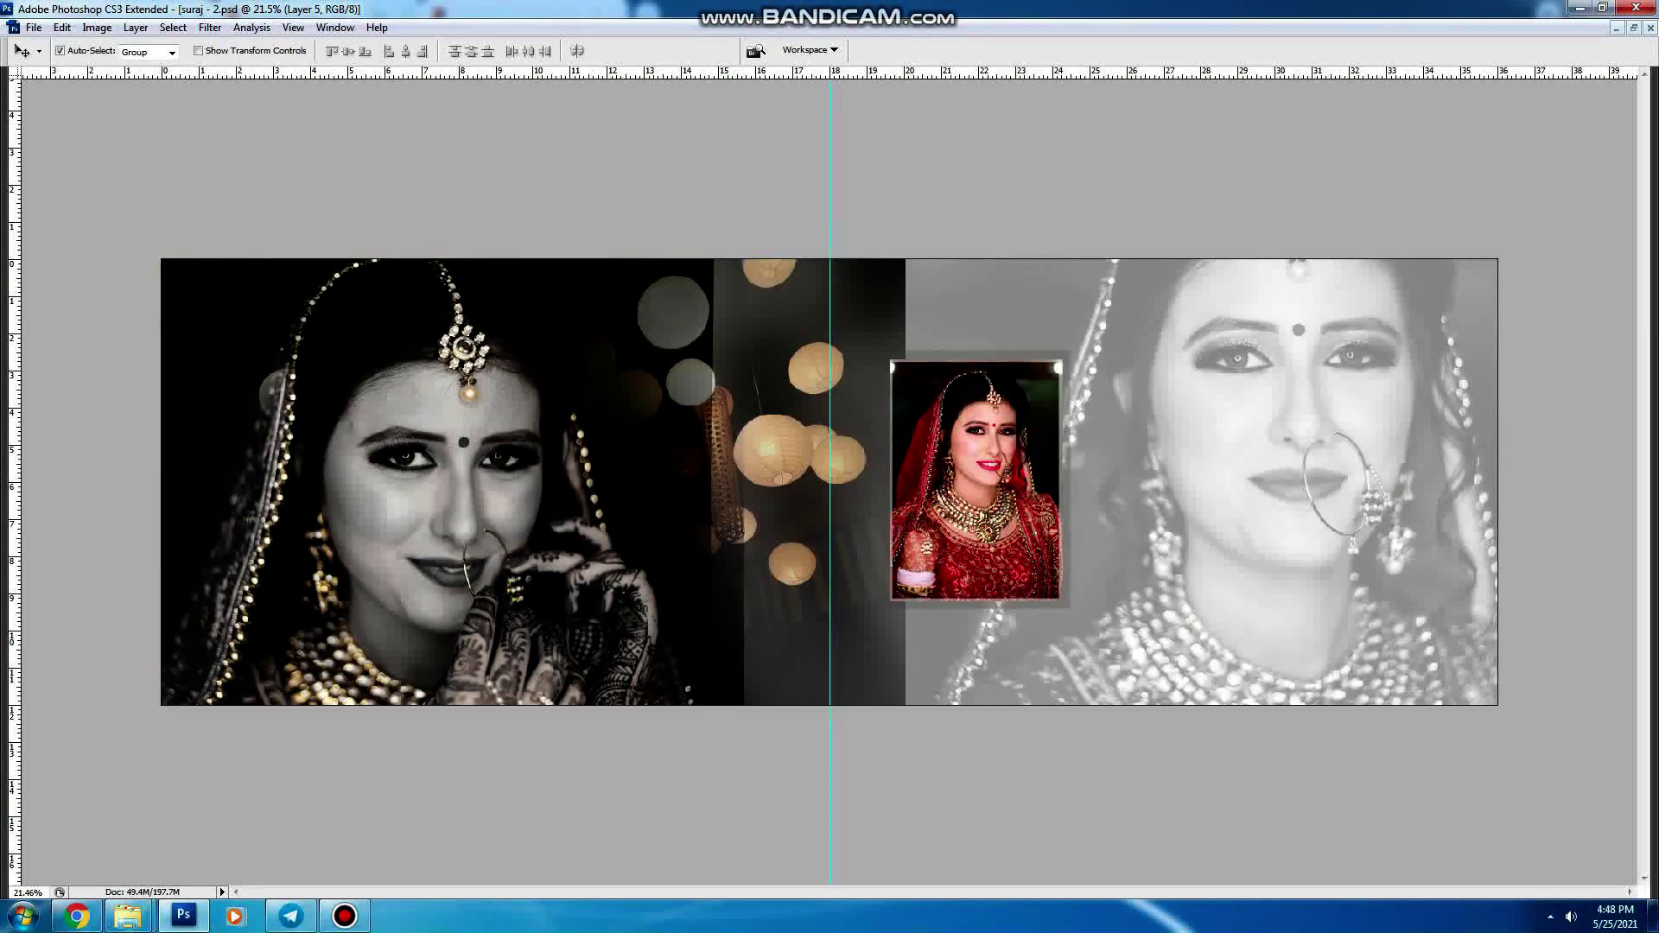
key(ctrl+alt+u)
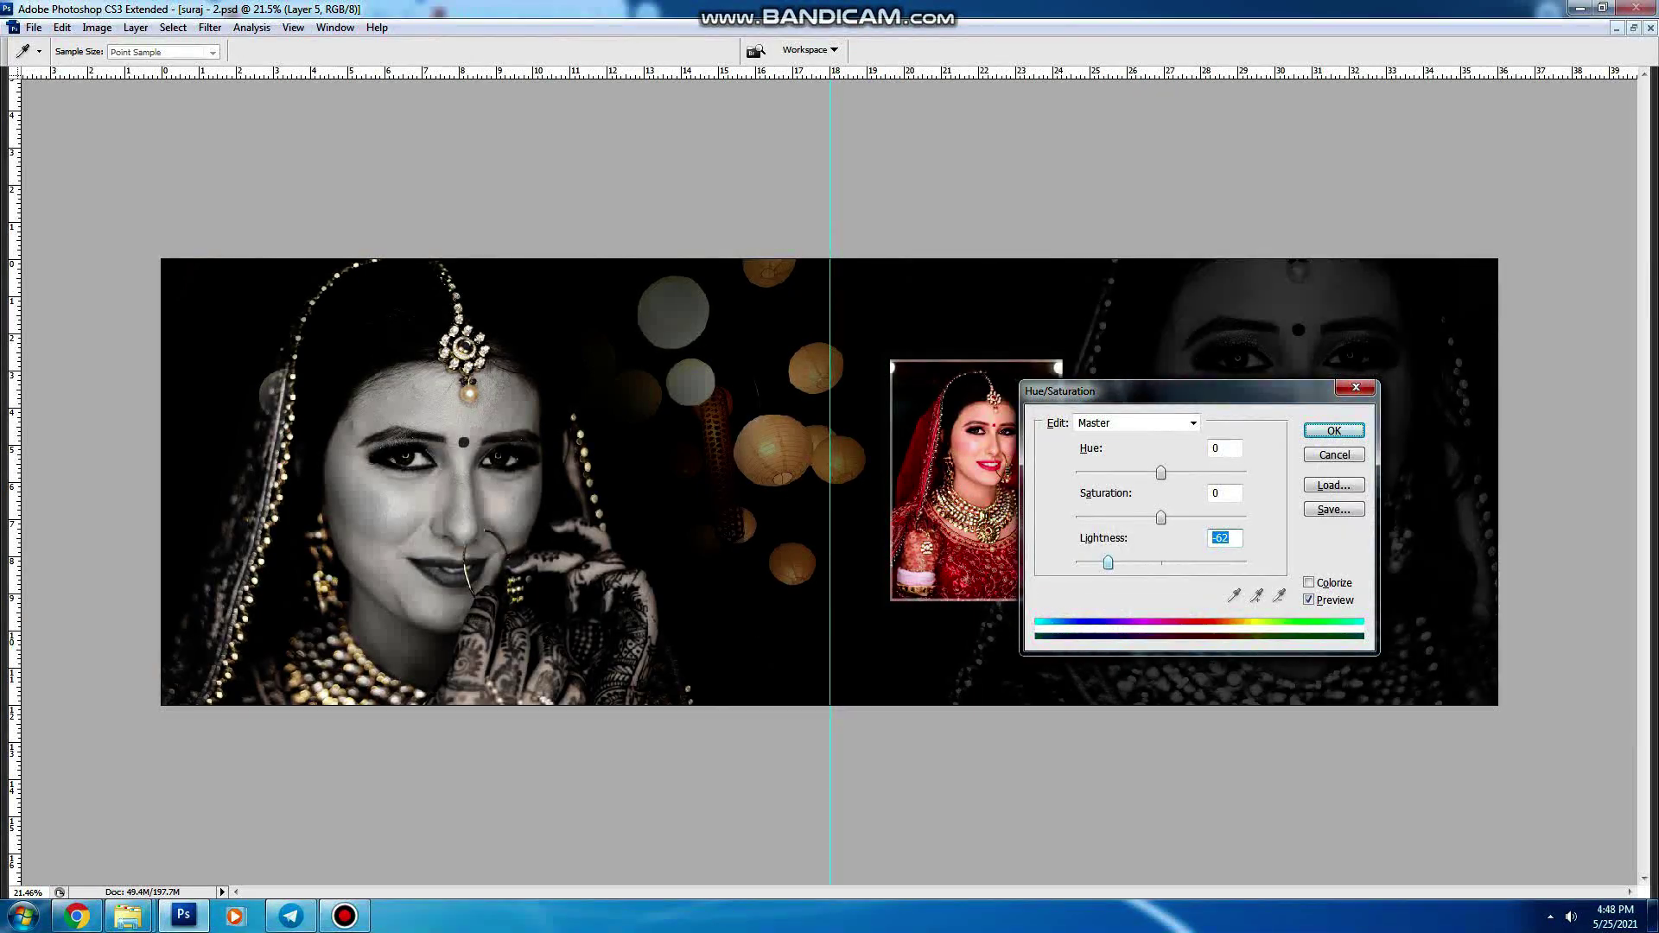
key(Return)
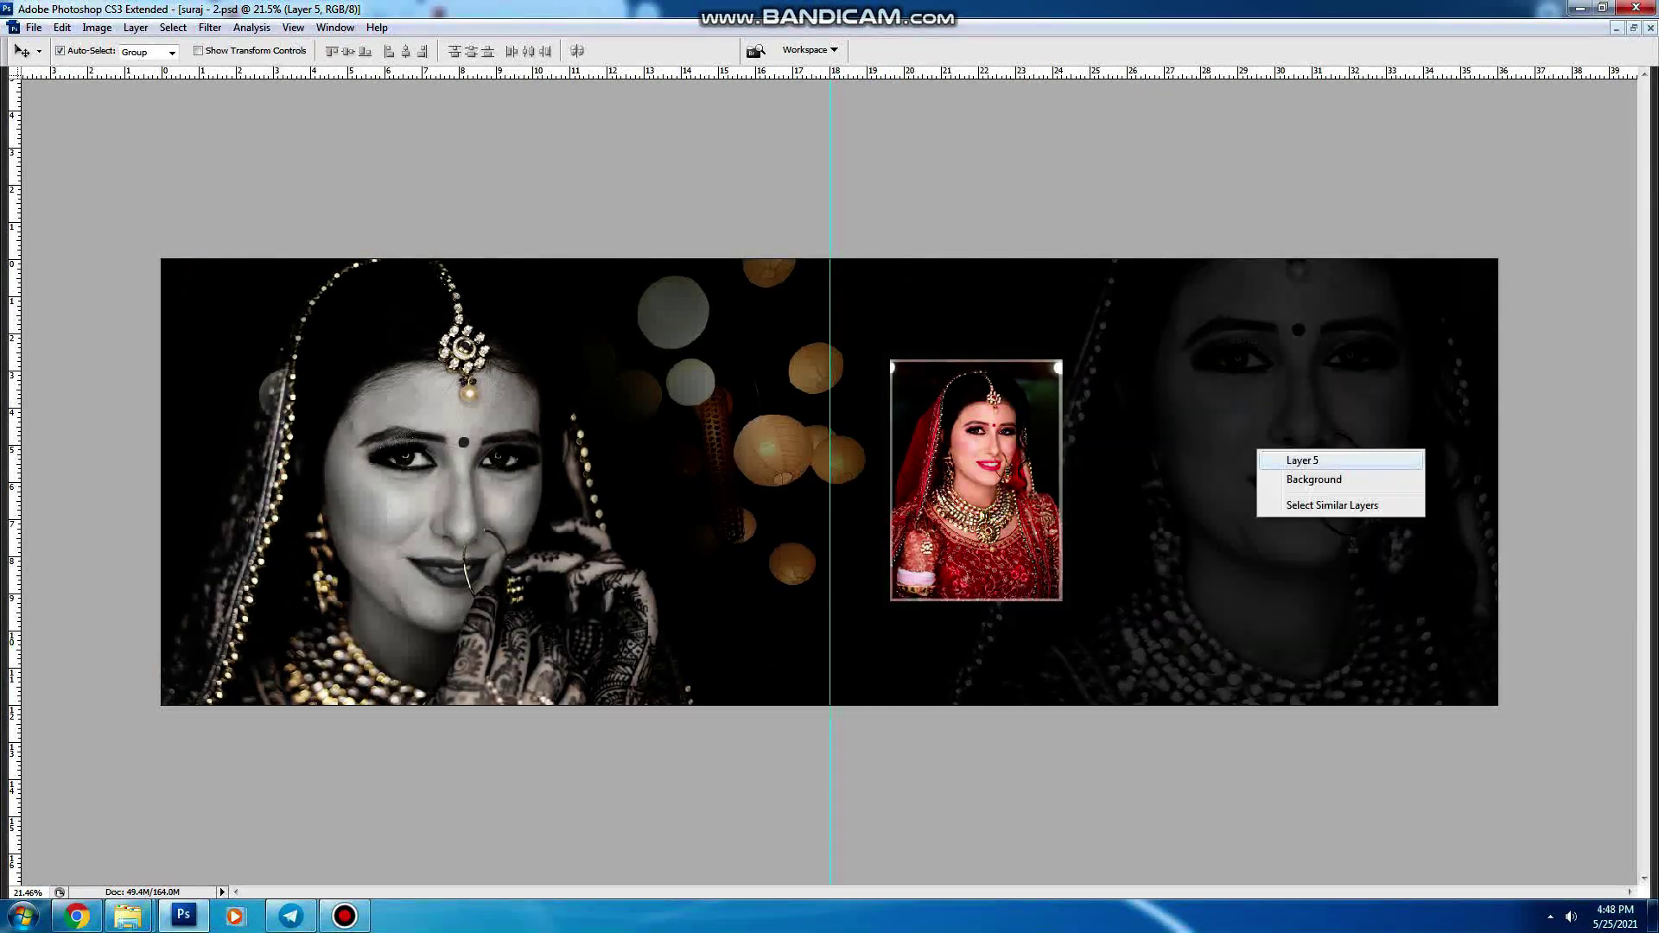
key(Escape)
key(ctrl+v)
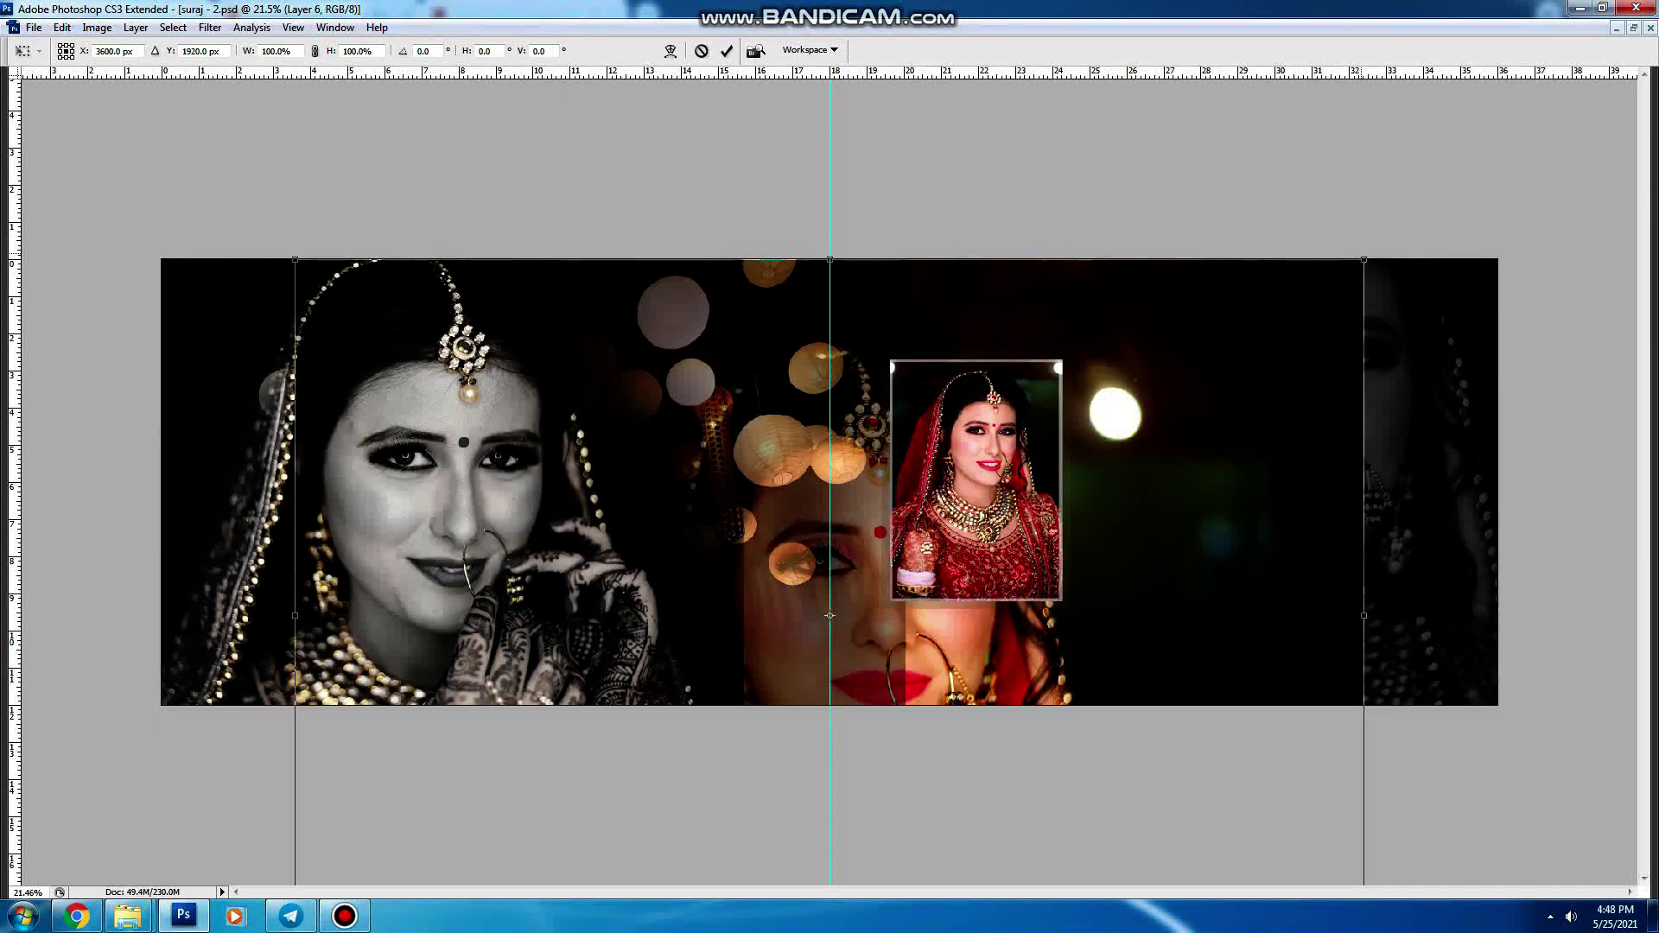
Step: Scale the colour close-up to about 37% and place it at the lower right of the right page
drag(1363, 259, 1063, 463)
drag(830, 616, 1279, 520)
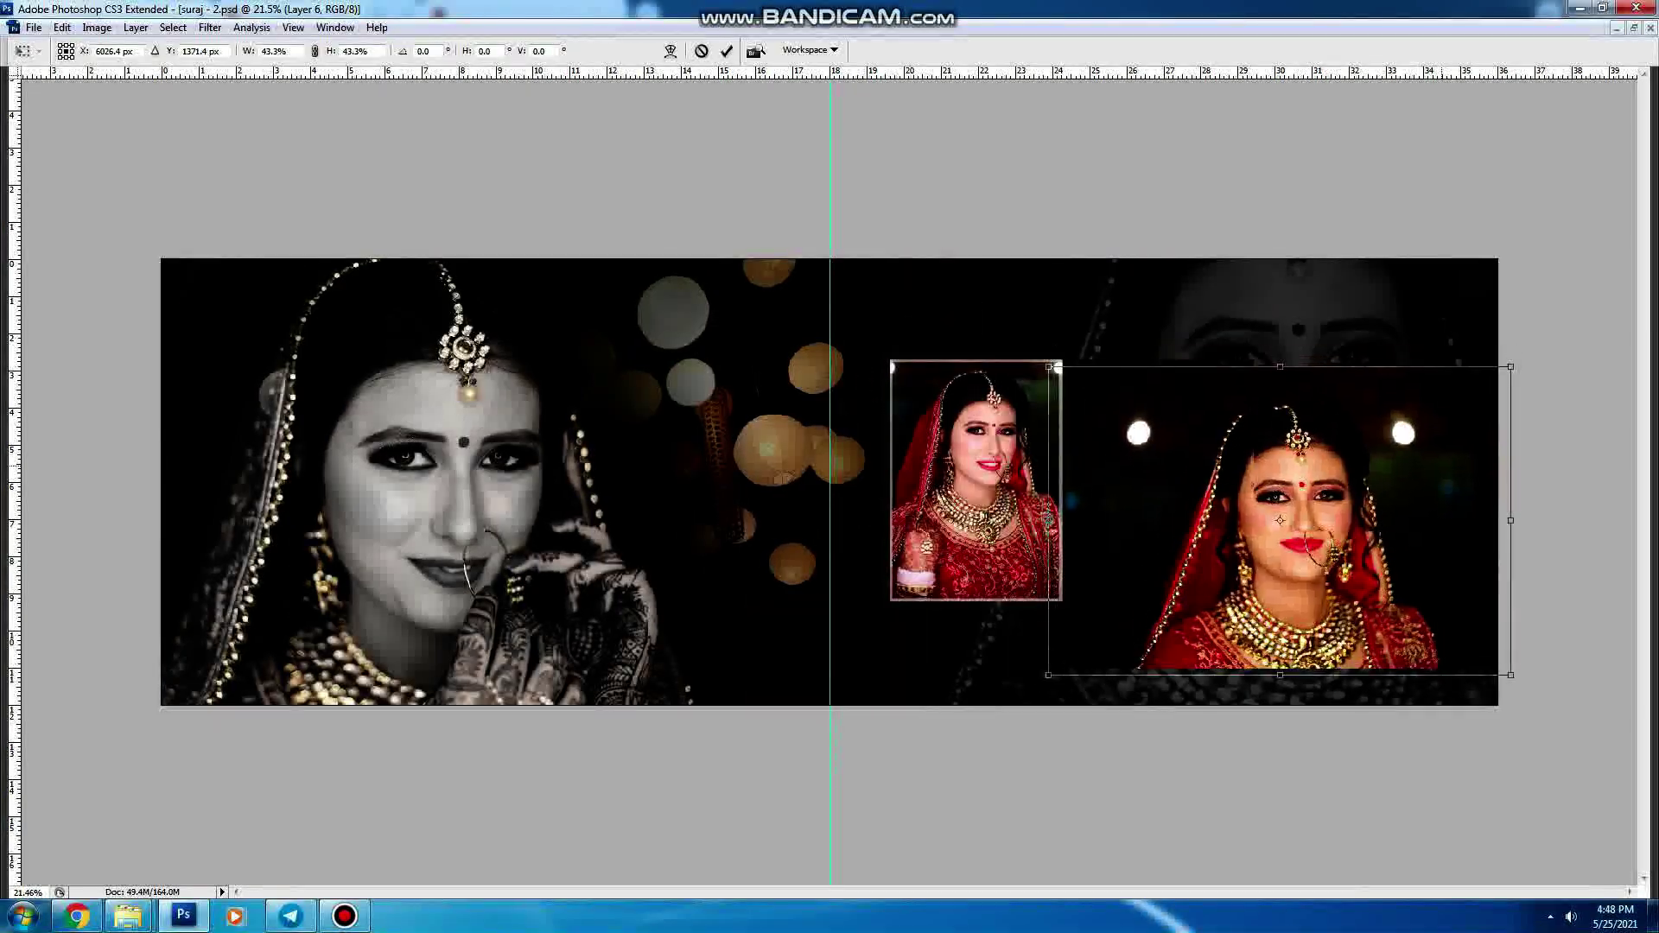
drag(1511, 675, 1459, 646)
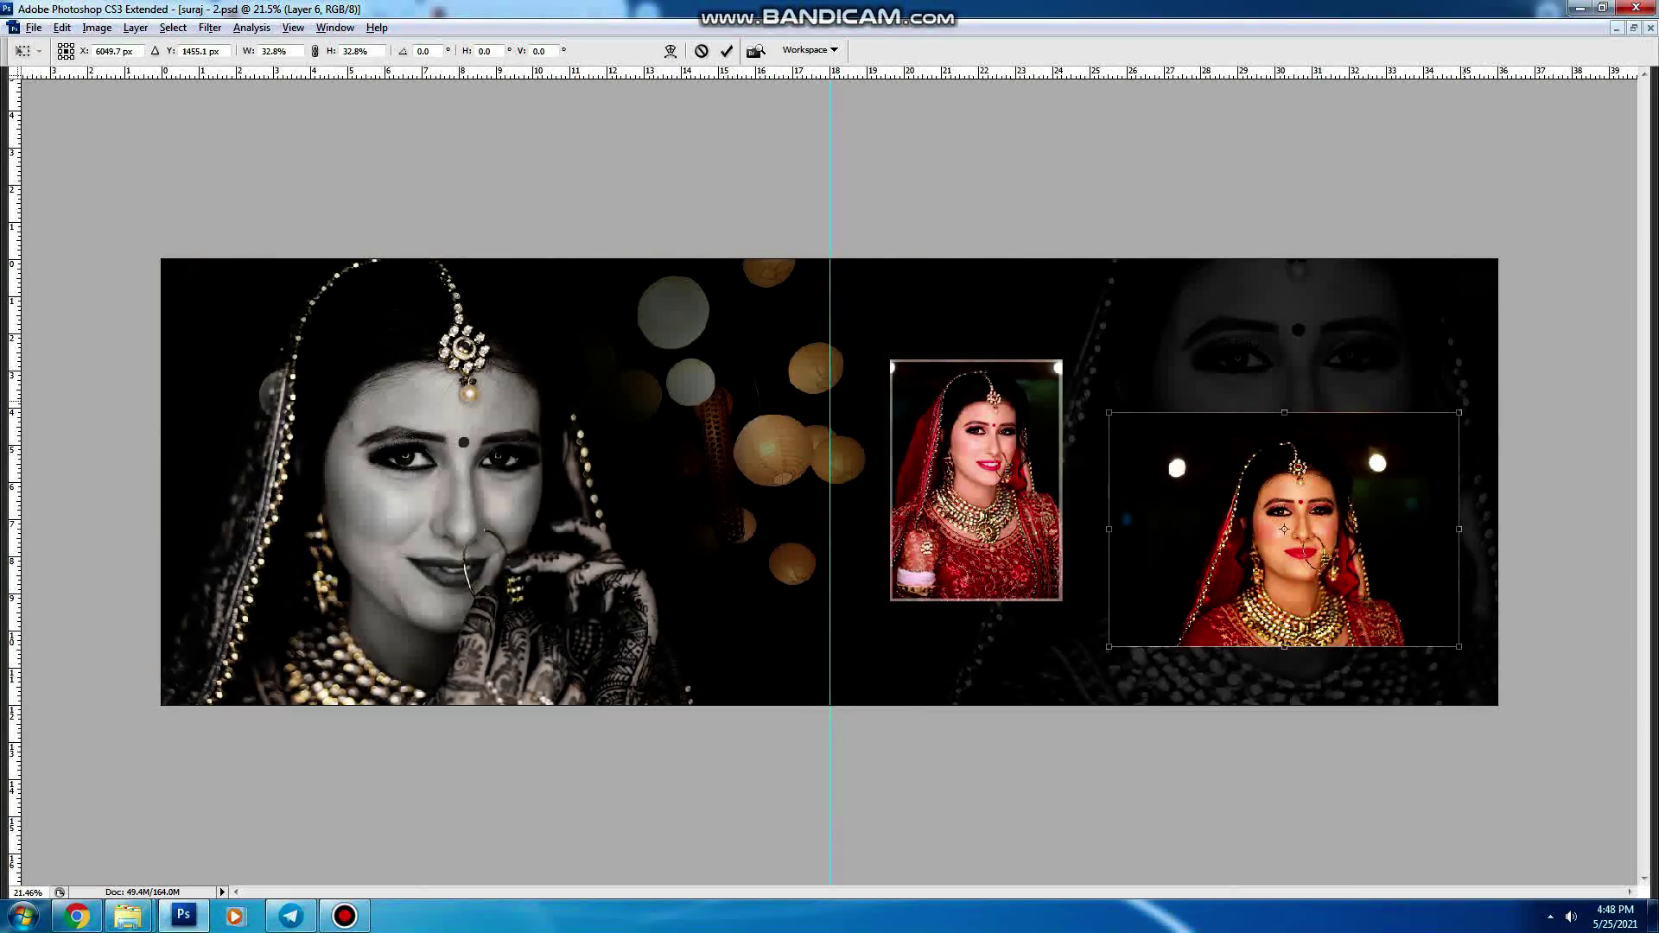
drag(1462, 648, 1483, 663)
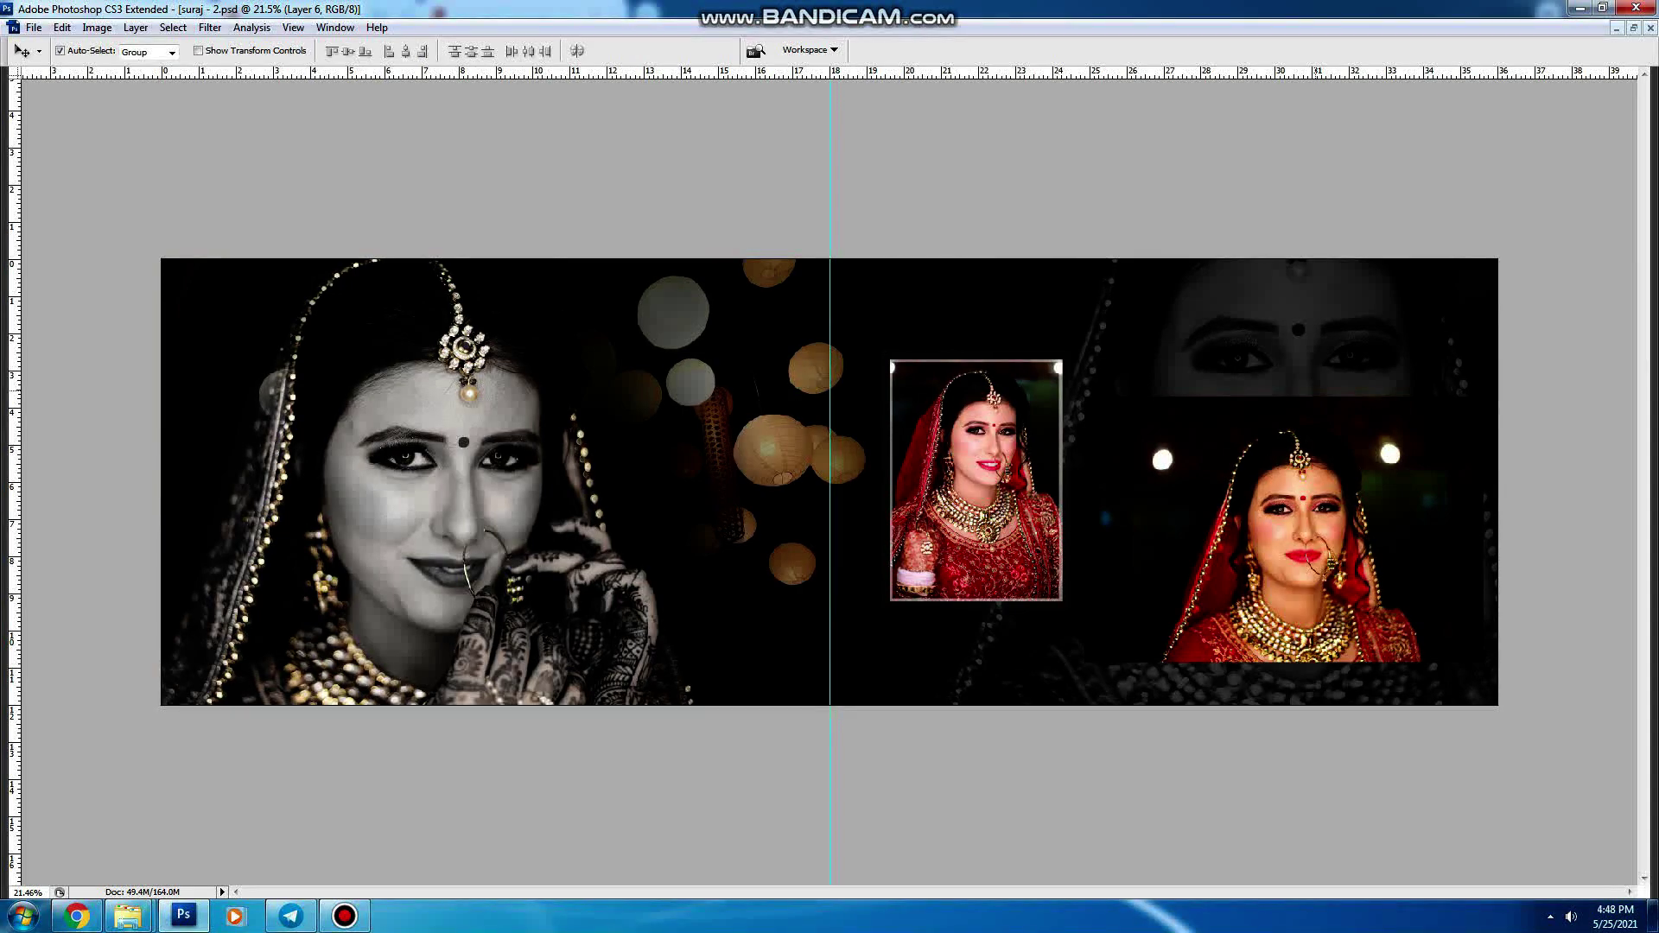
key(alt+bracketleft)
Step: Enlarge the dark greyscale portrait to about 137.6% and nudge it slightly left and up
key(ctrl+t)
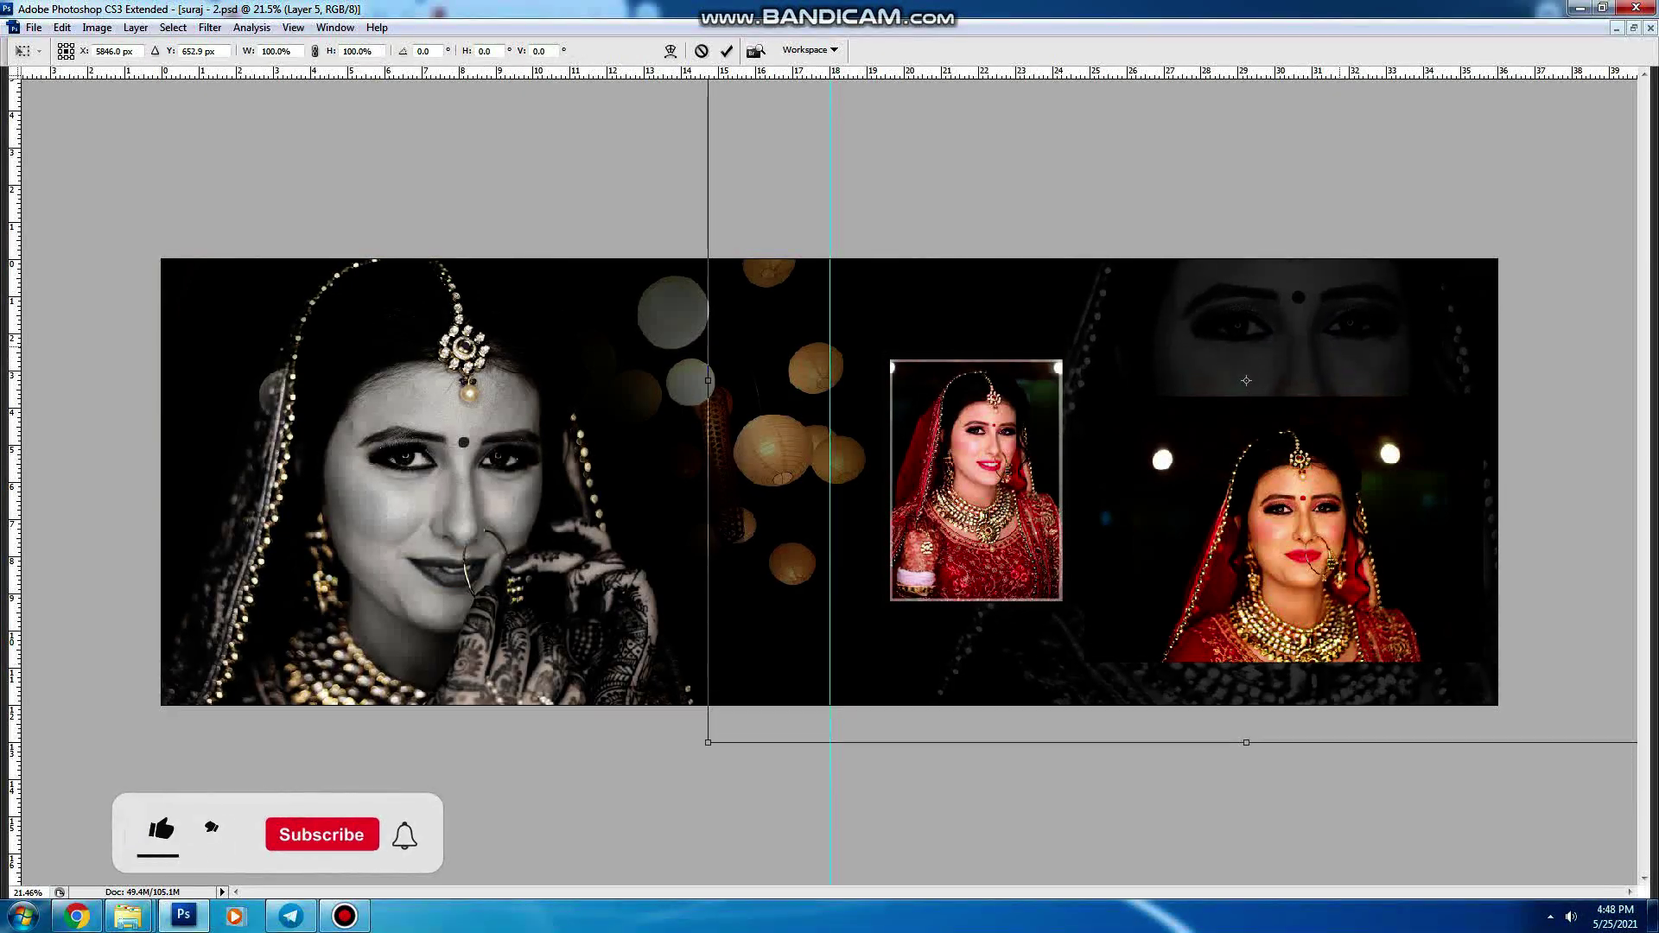
scroll(155, 881, down, 3)
scroll(156, 882, down, 3)
drag(1331, 620, 1453, 706)
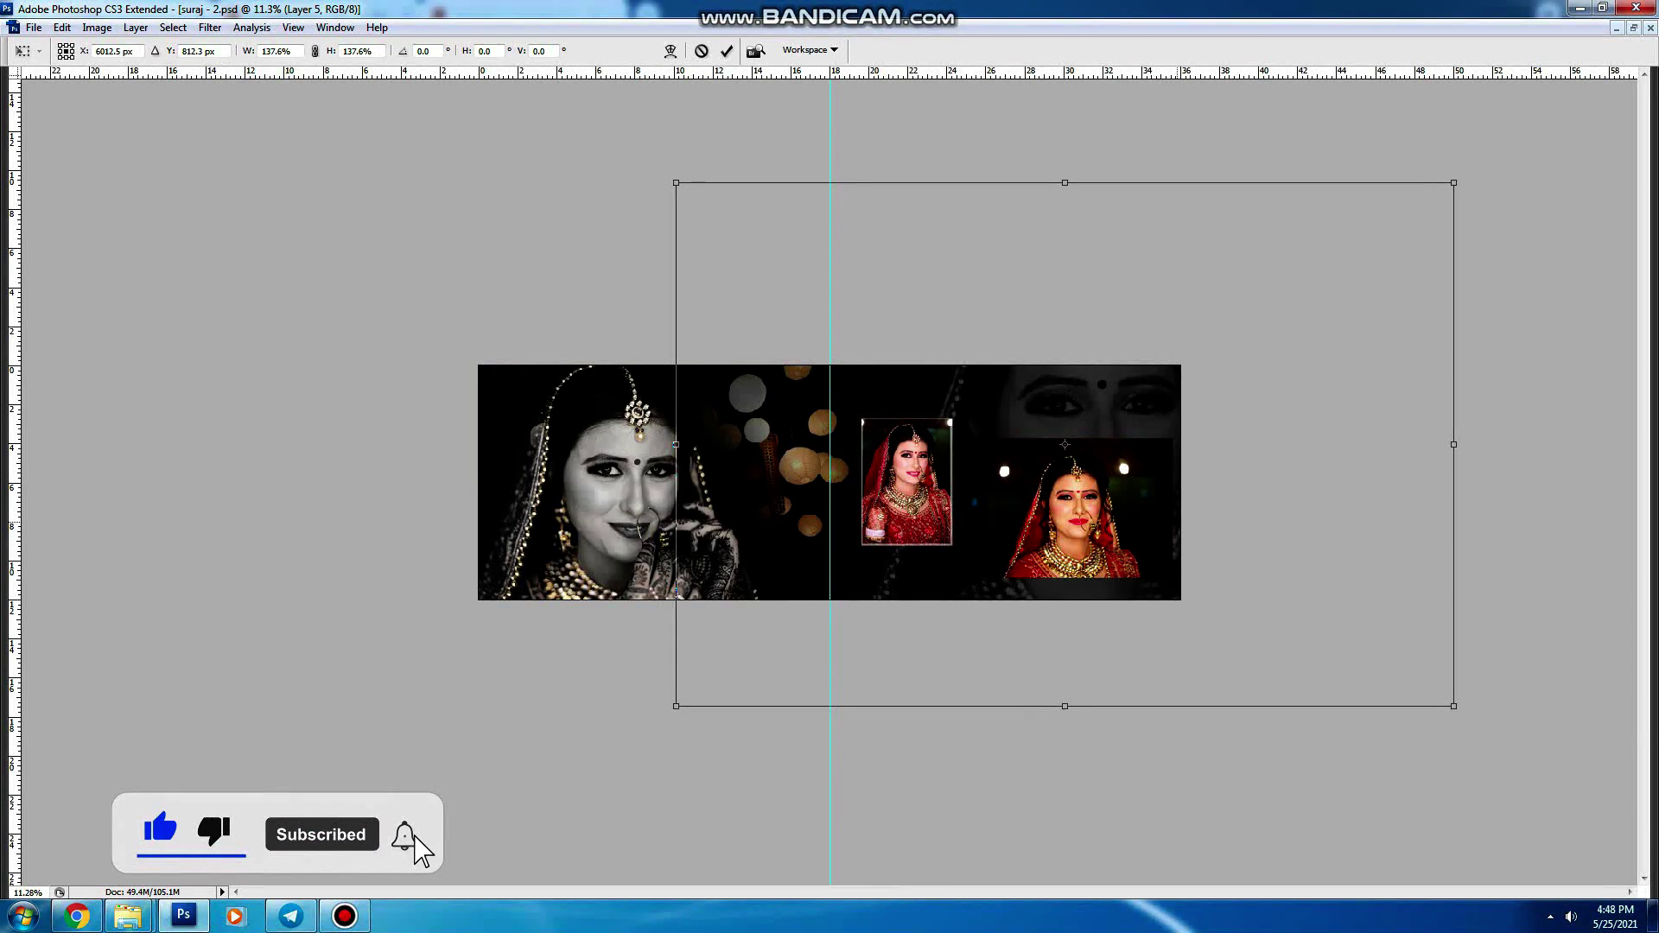
drag(1065, 518, 1041, 511)
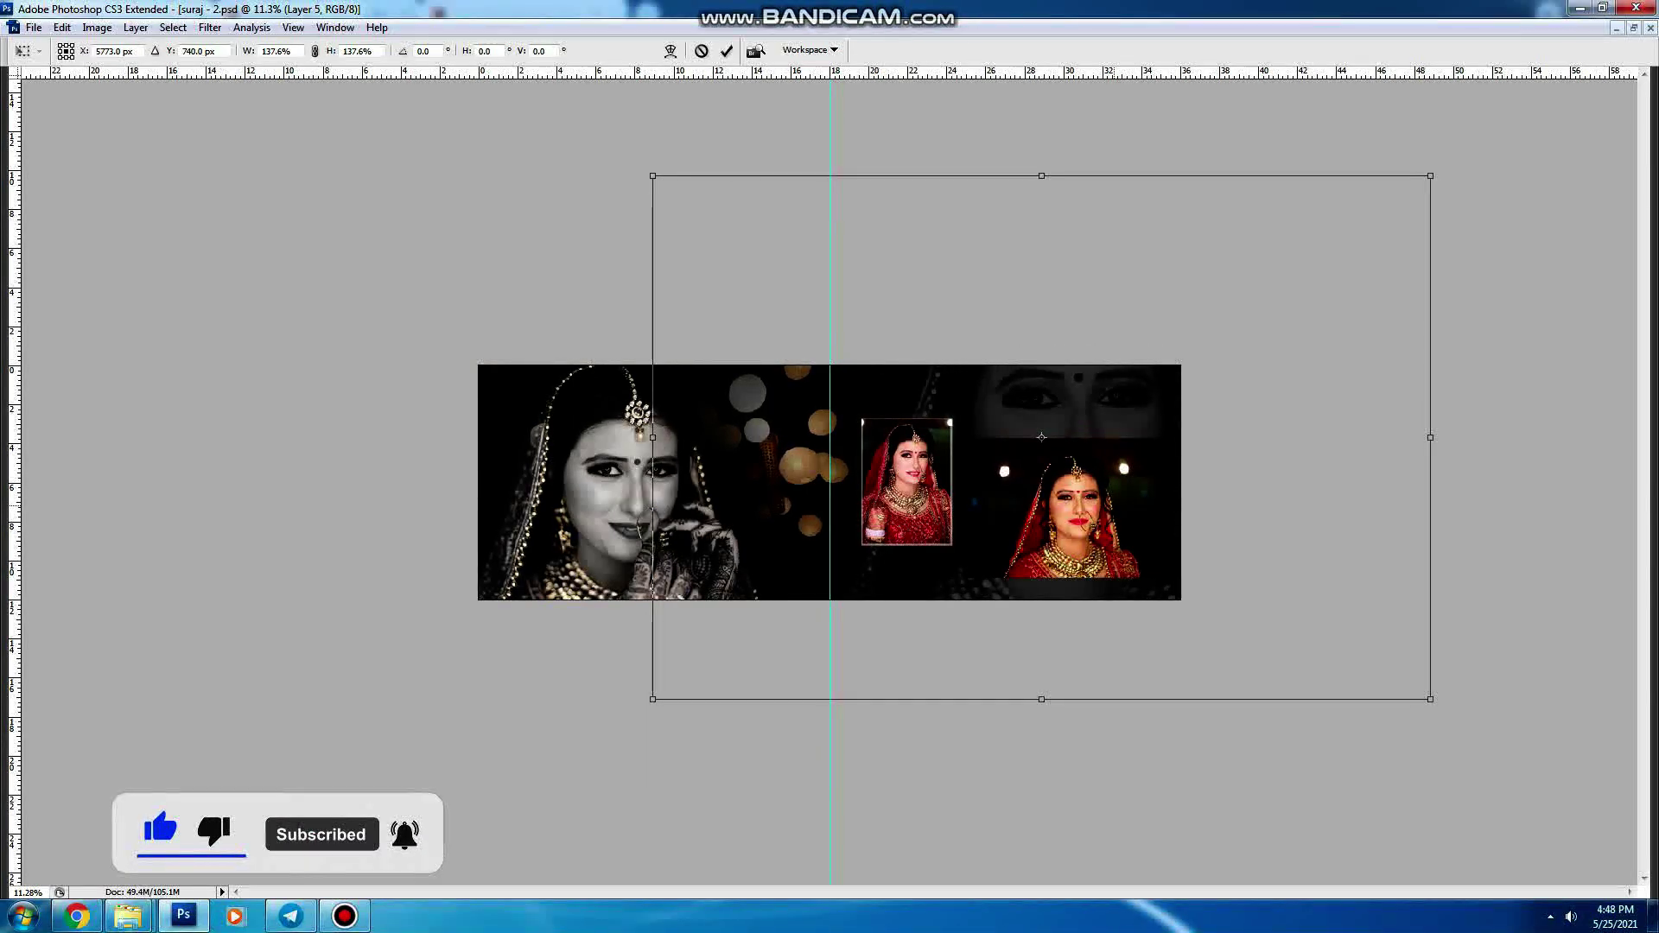
key(Return)
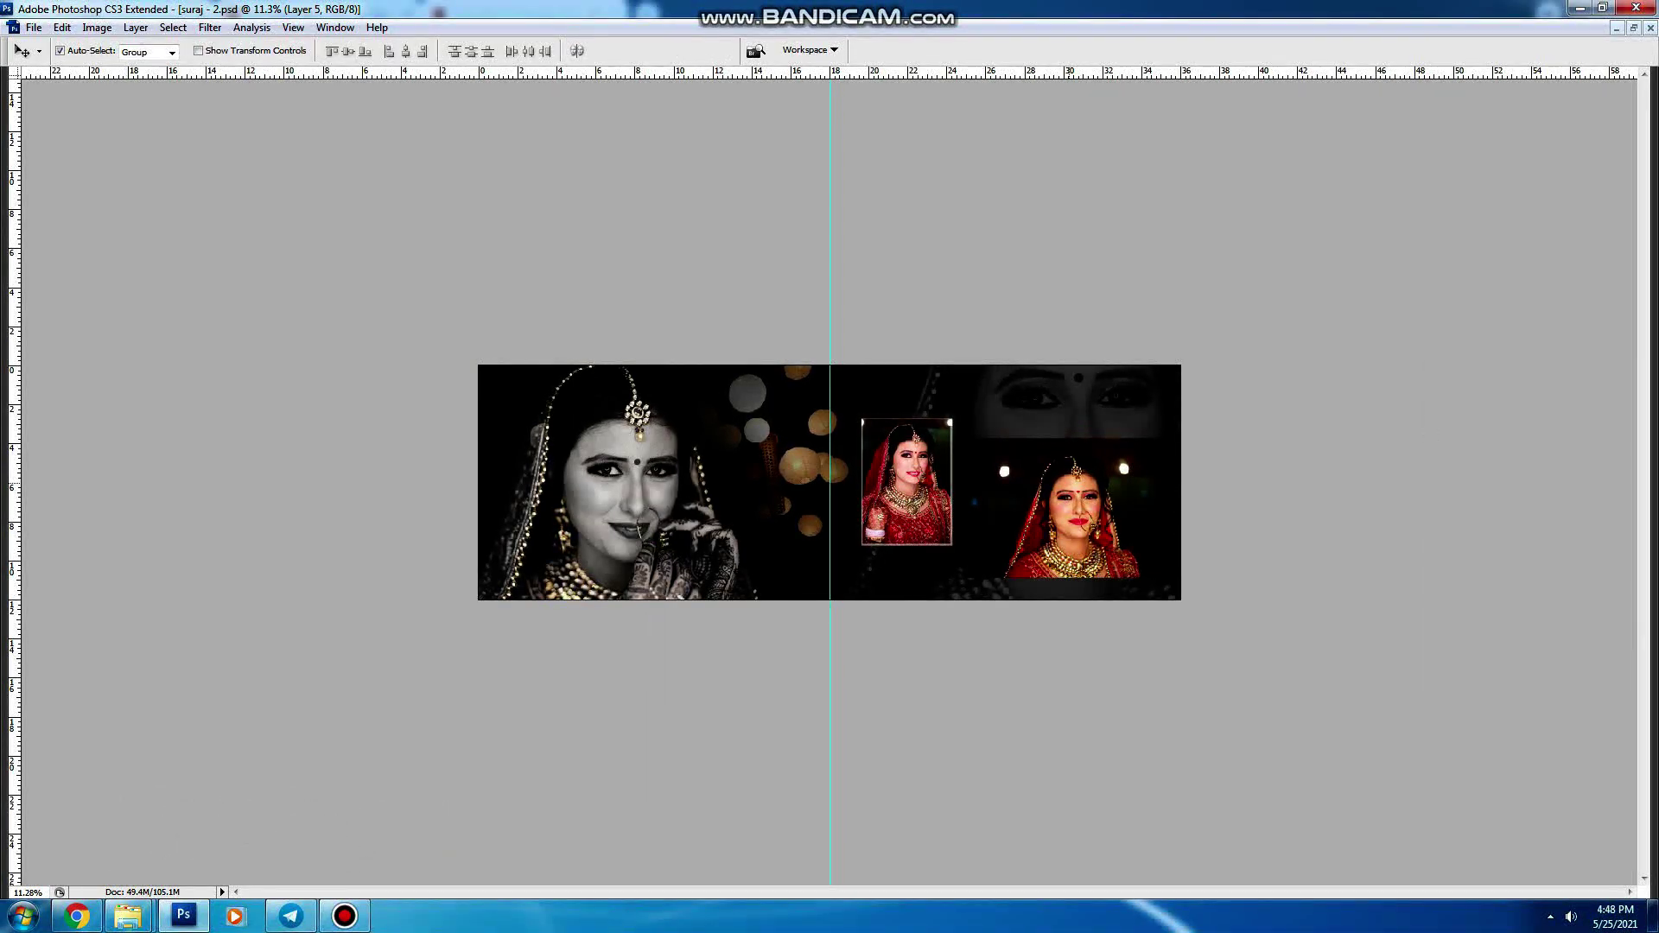
Step: Fit the whole spread on screen and select the framed bride photo's layer
key(ctrl+0)
key(v)
right_click(977, 501)
click(1002, 508)
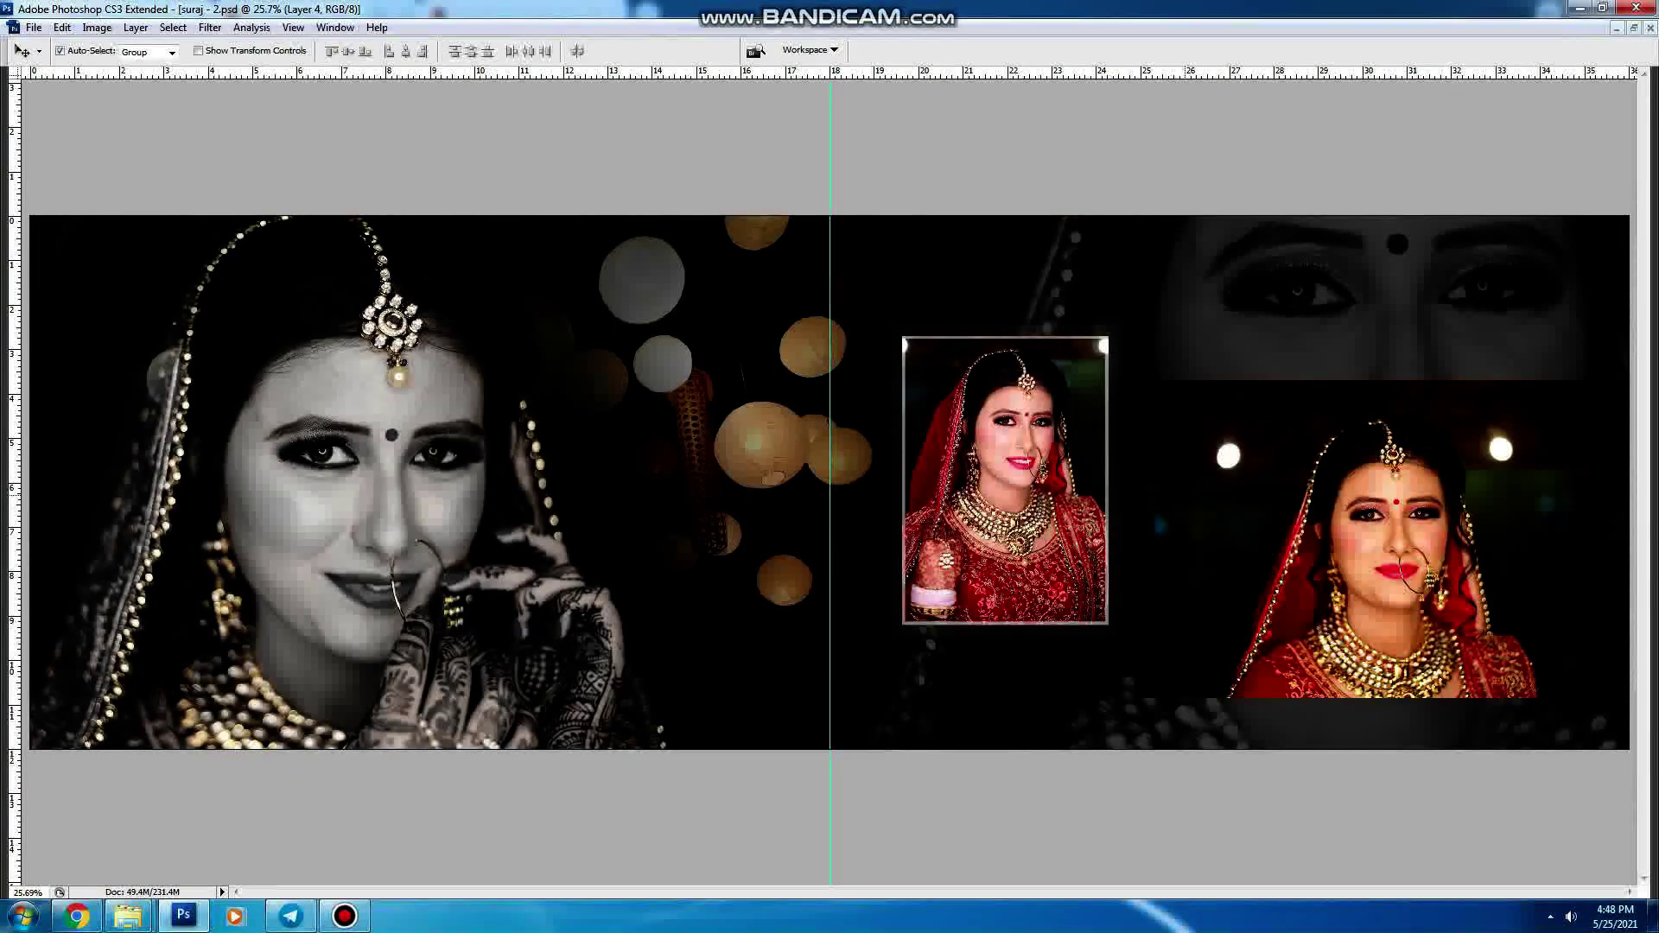
Step: Duplicate the framed bride photo and brighten it with a Hue/Saturation Lightness increase
key(ctrl+j)
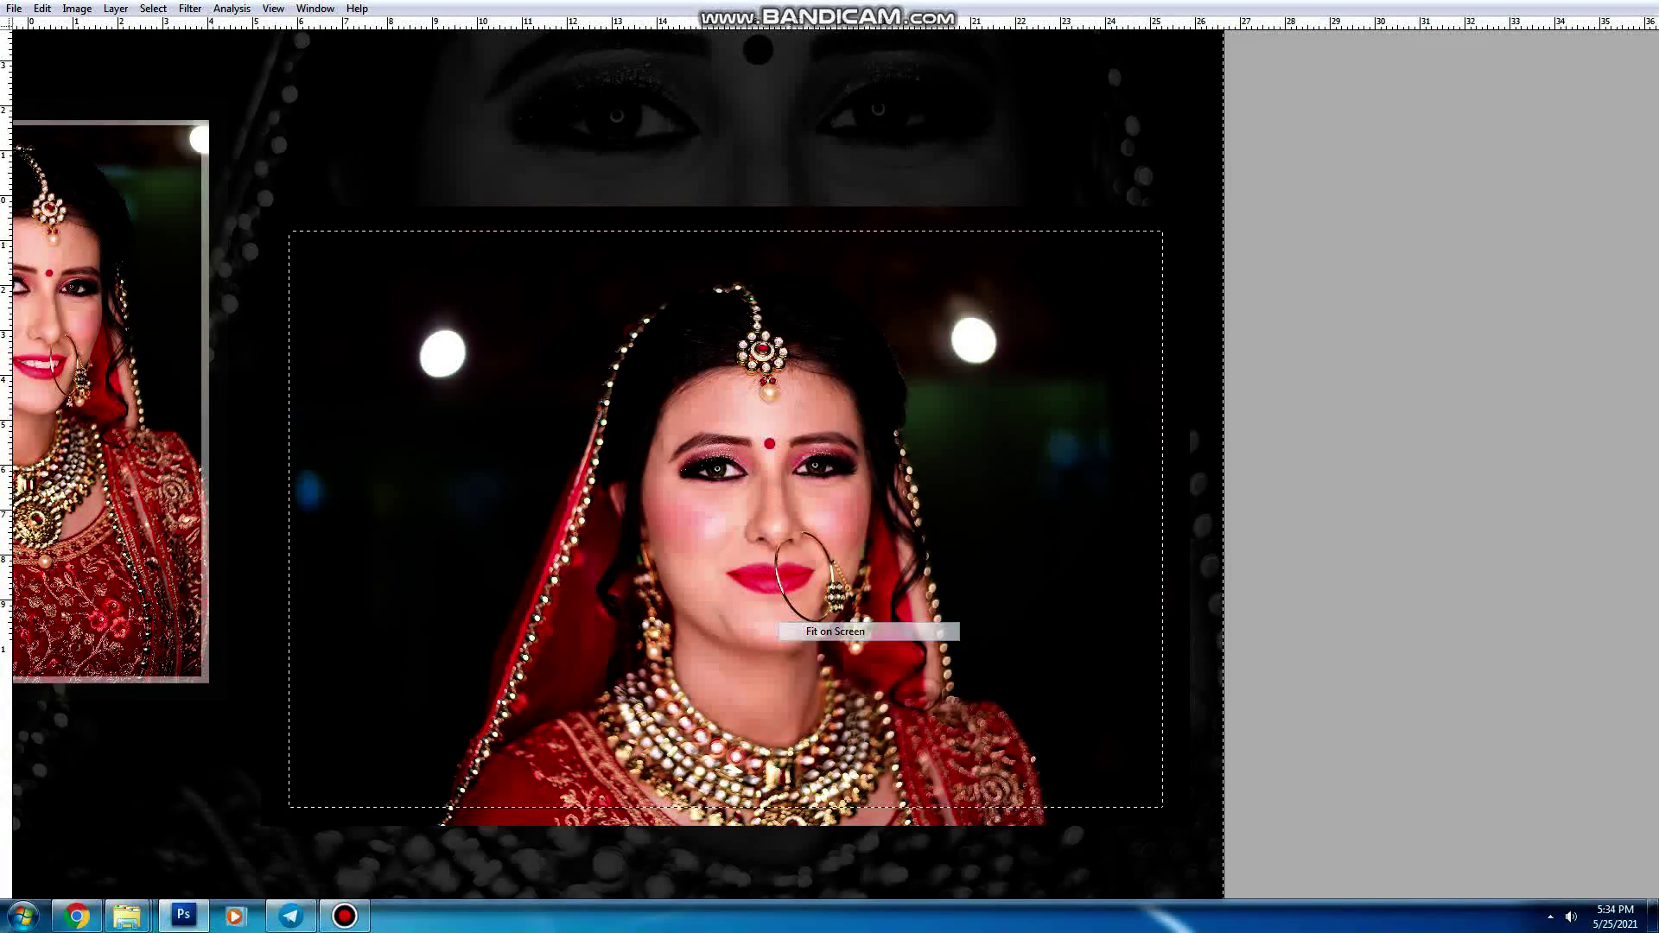
key(ctrl+0)
key(ctrl+u)
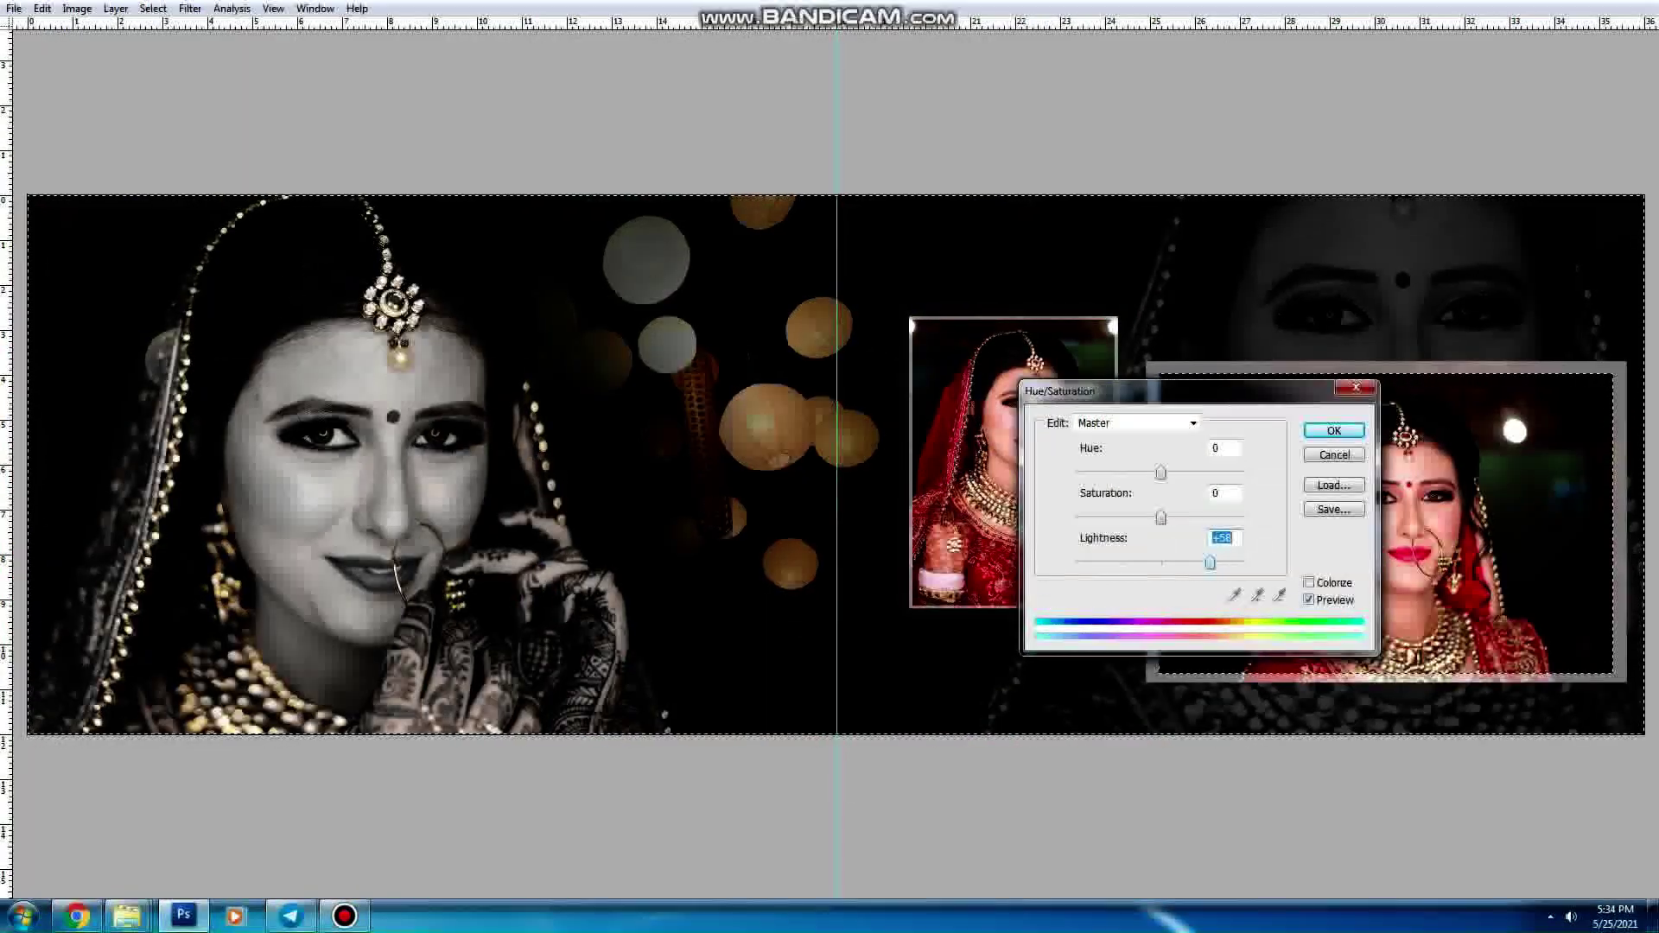
key(Return)
key(ctrl+d)
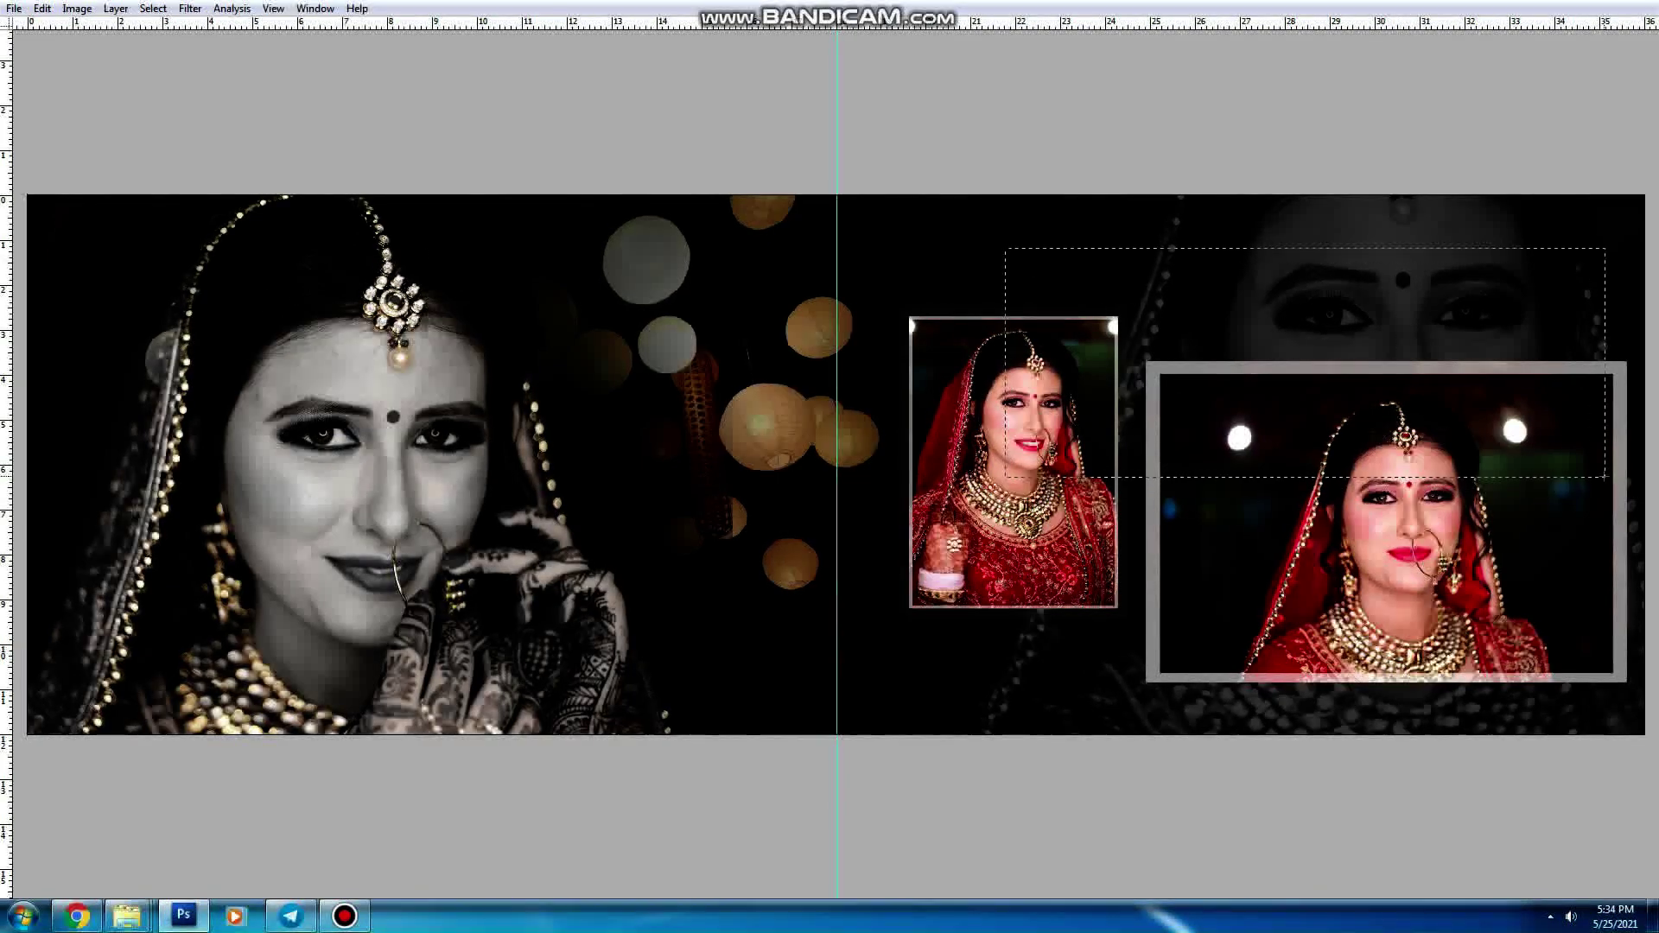
key(Tab)
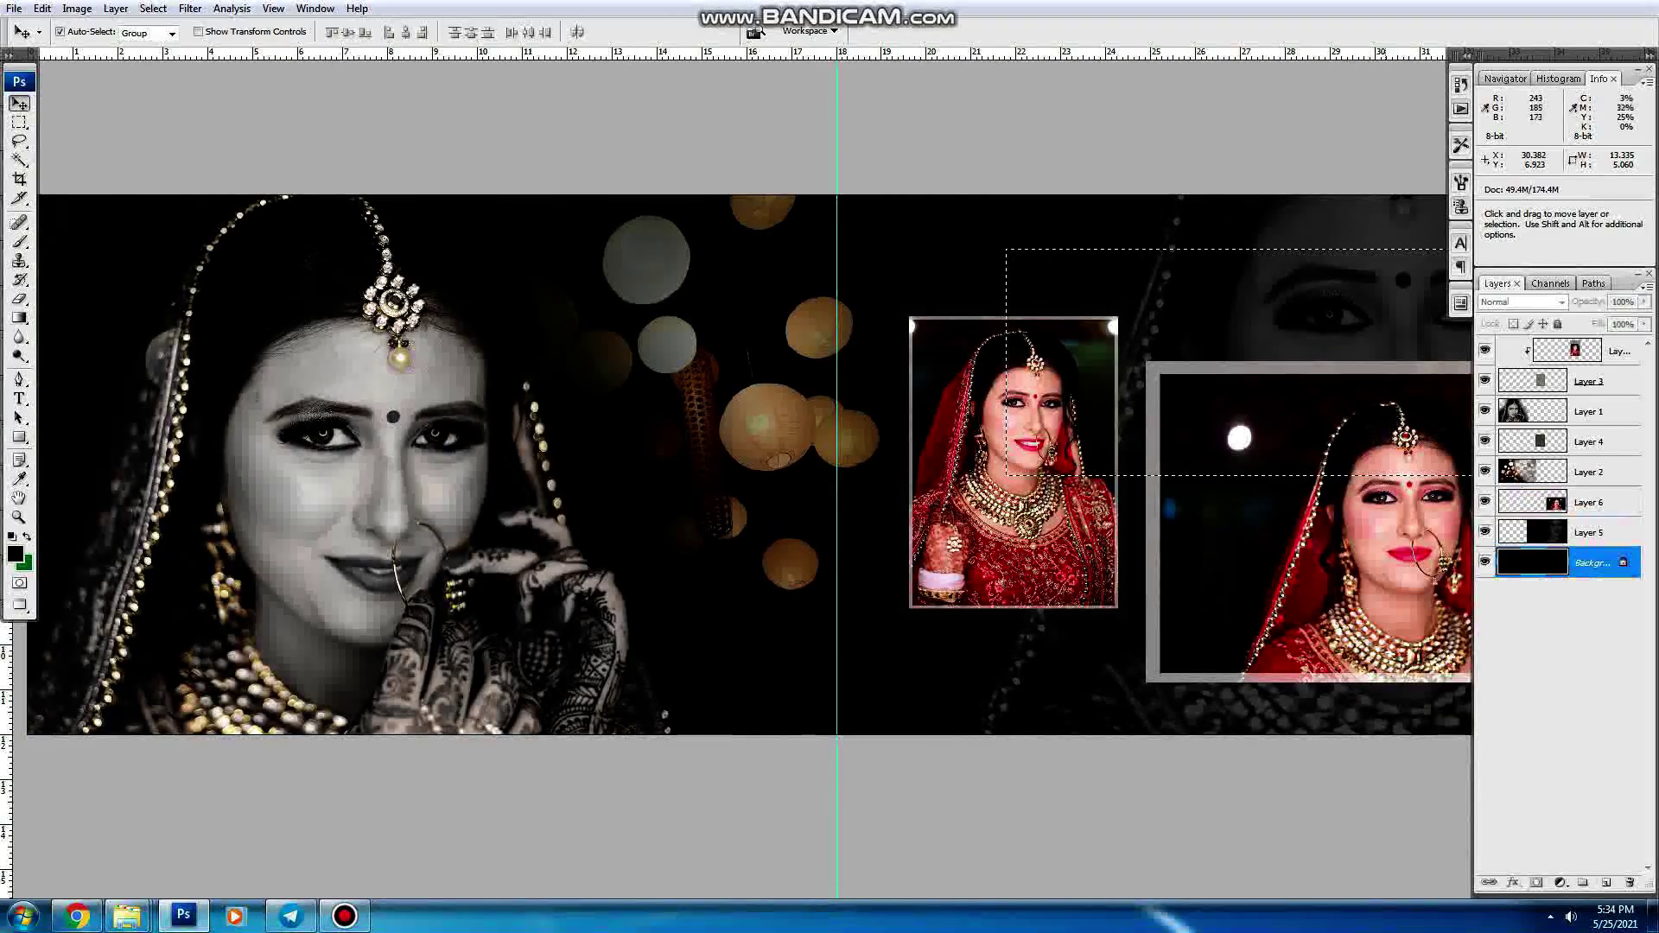
Step: Raise the grey rectangle above Layer 5, turn it white with Lightness +100, and lower its opacity
key(ctrl+u)
key(Return)
key(v)
key(ctrl+bracketright)
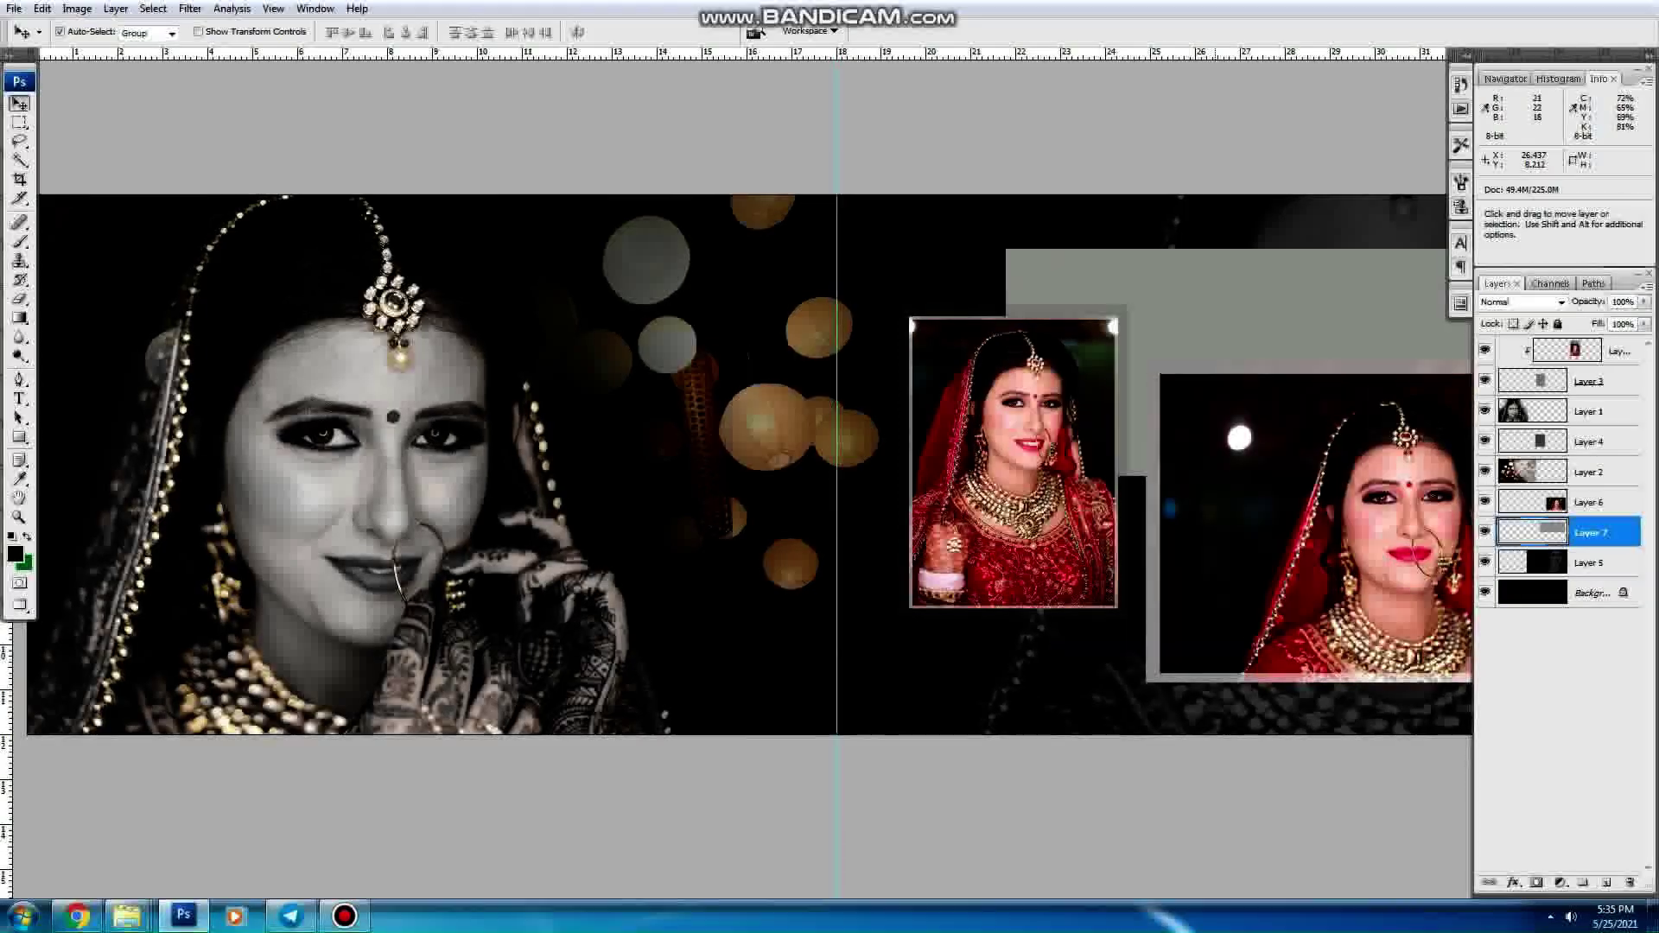
key(ctrl+alt+u)
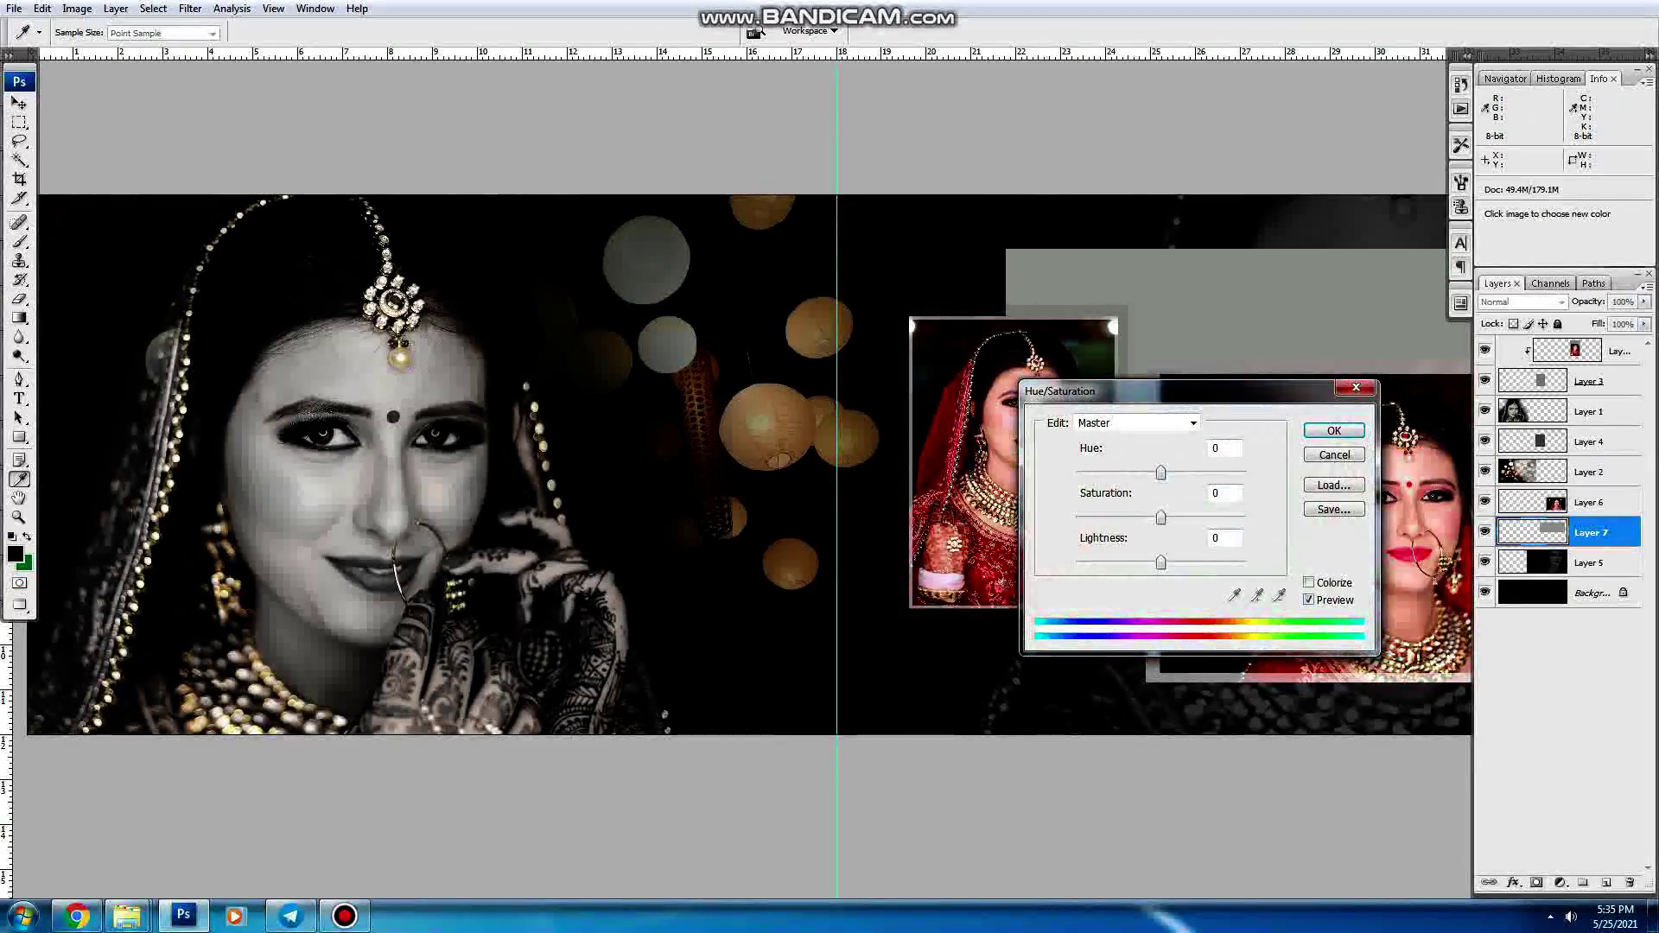
key(Return)
key(Tab)
key(5)
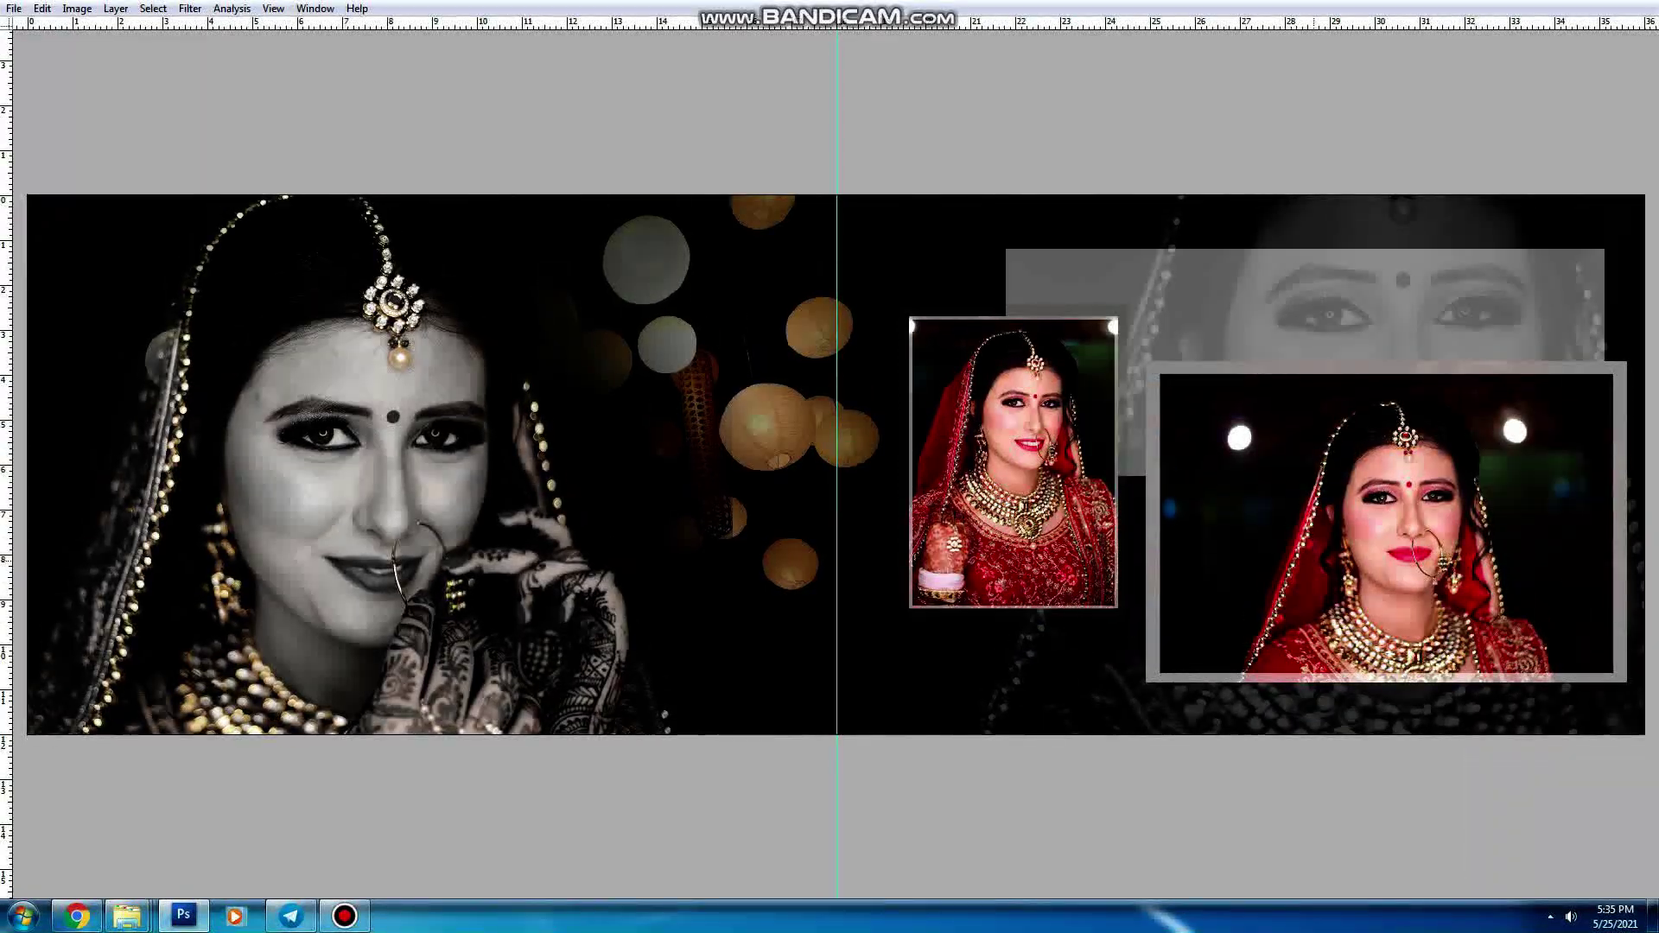
key(alt+Tab)
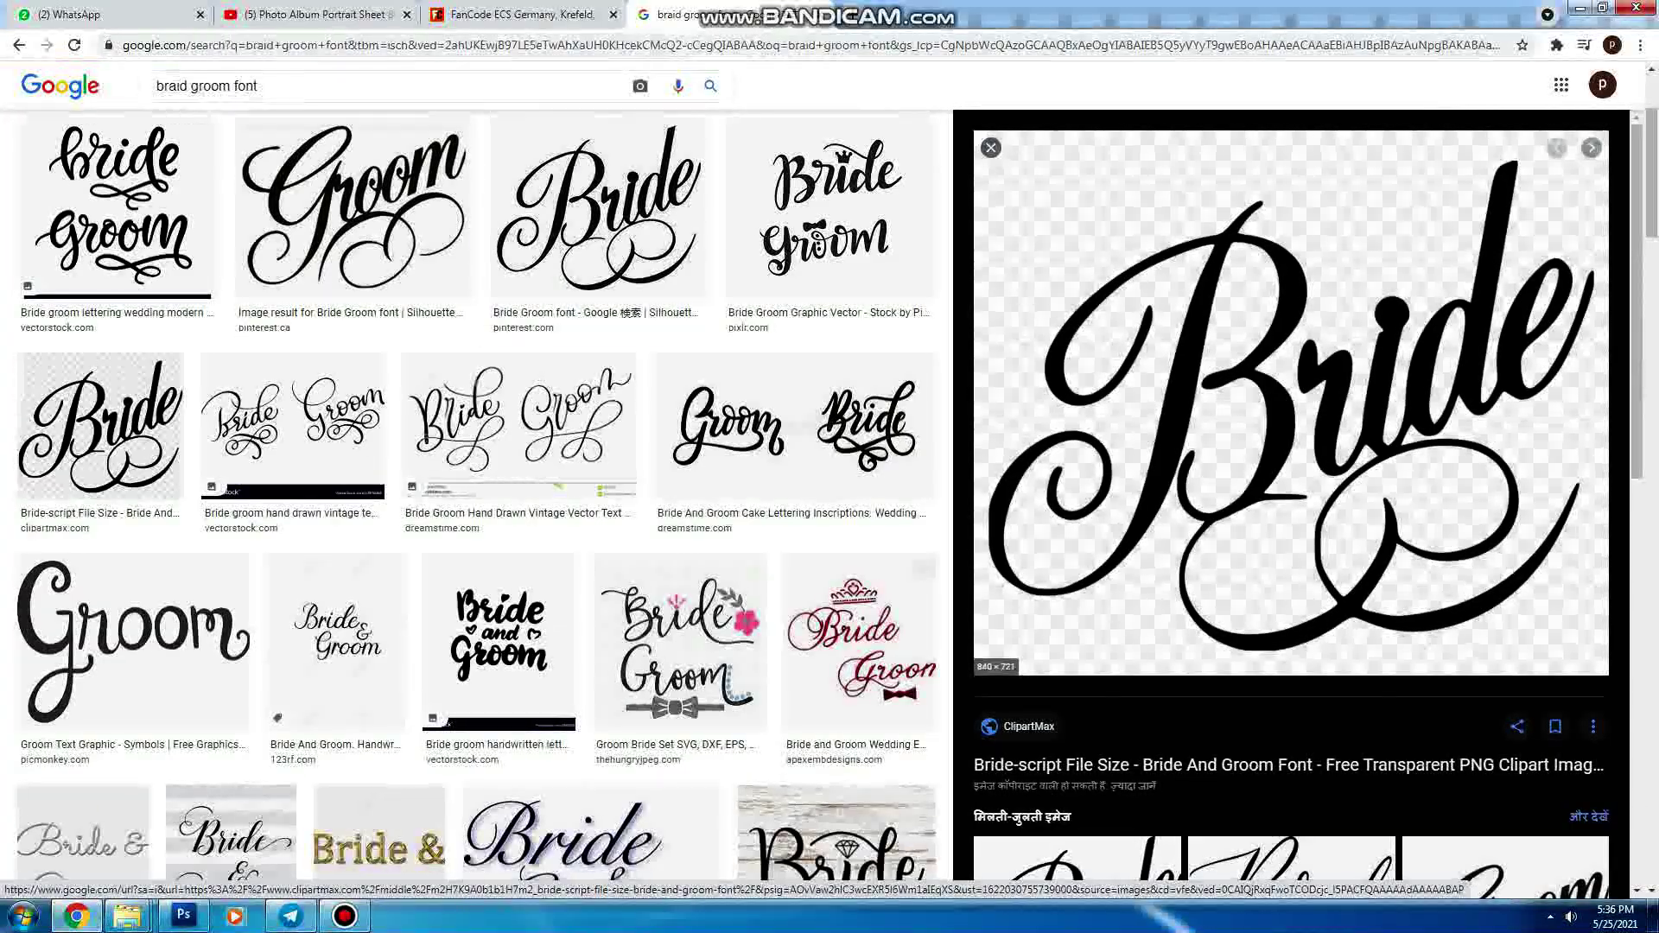
Step: Open the Bride script image in its own tab and save the PNG to the Desktop
right_click(1236, 463)
click(1318, 623)
click(985, 15)
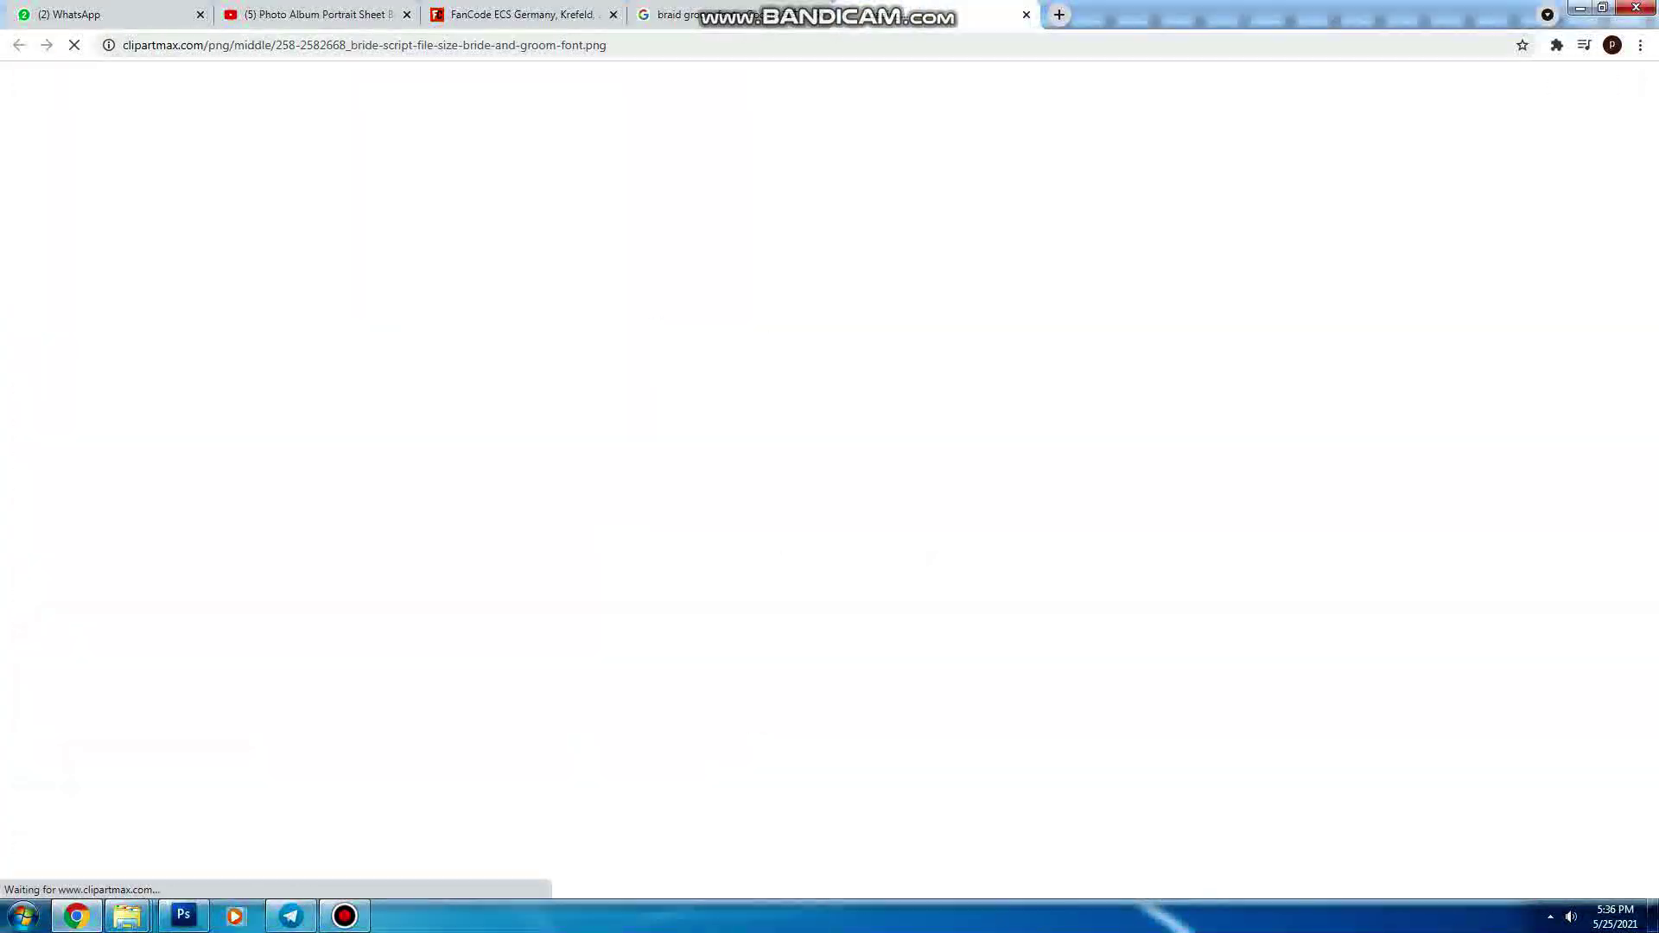
right_click(919, 200)
right_click(882, 264)
click(925, 304)
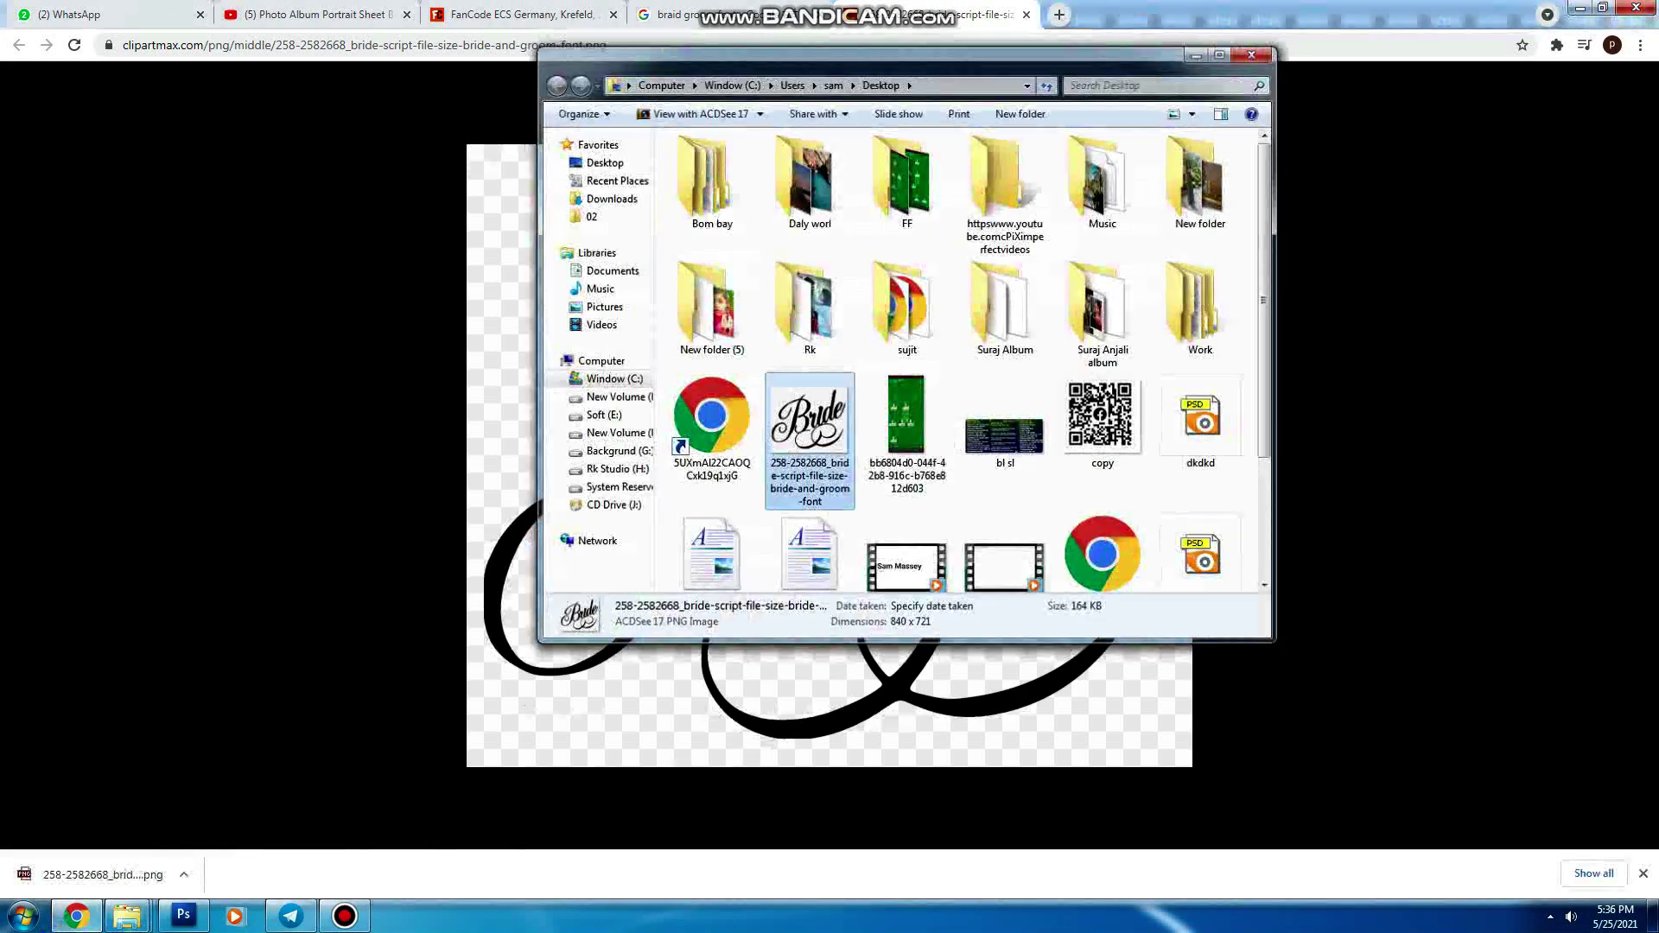
key(Return)
drag(103, 875, 829, 449)
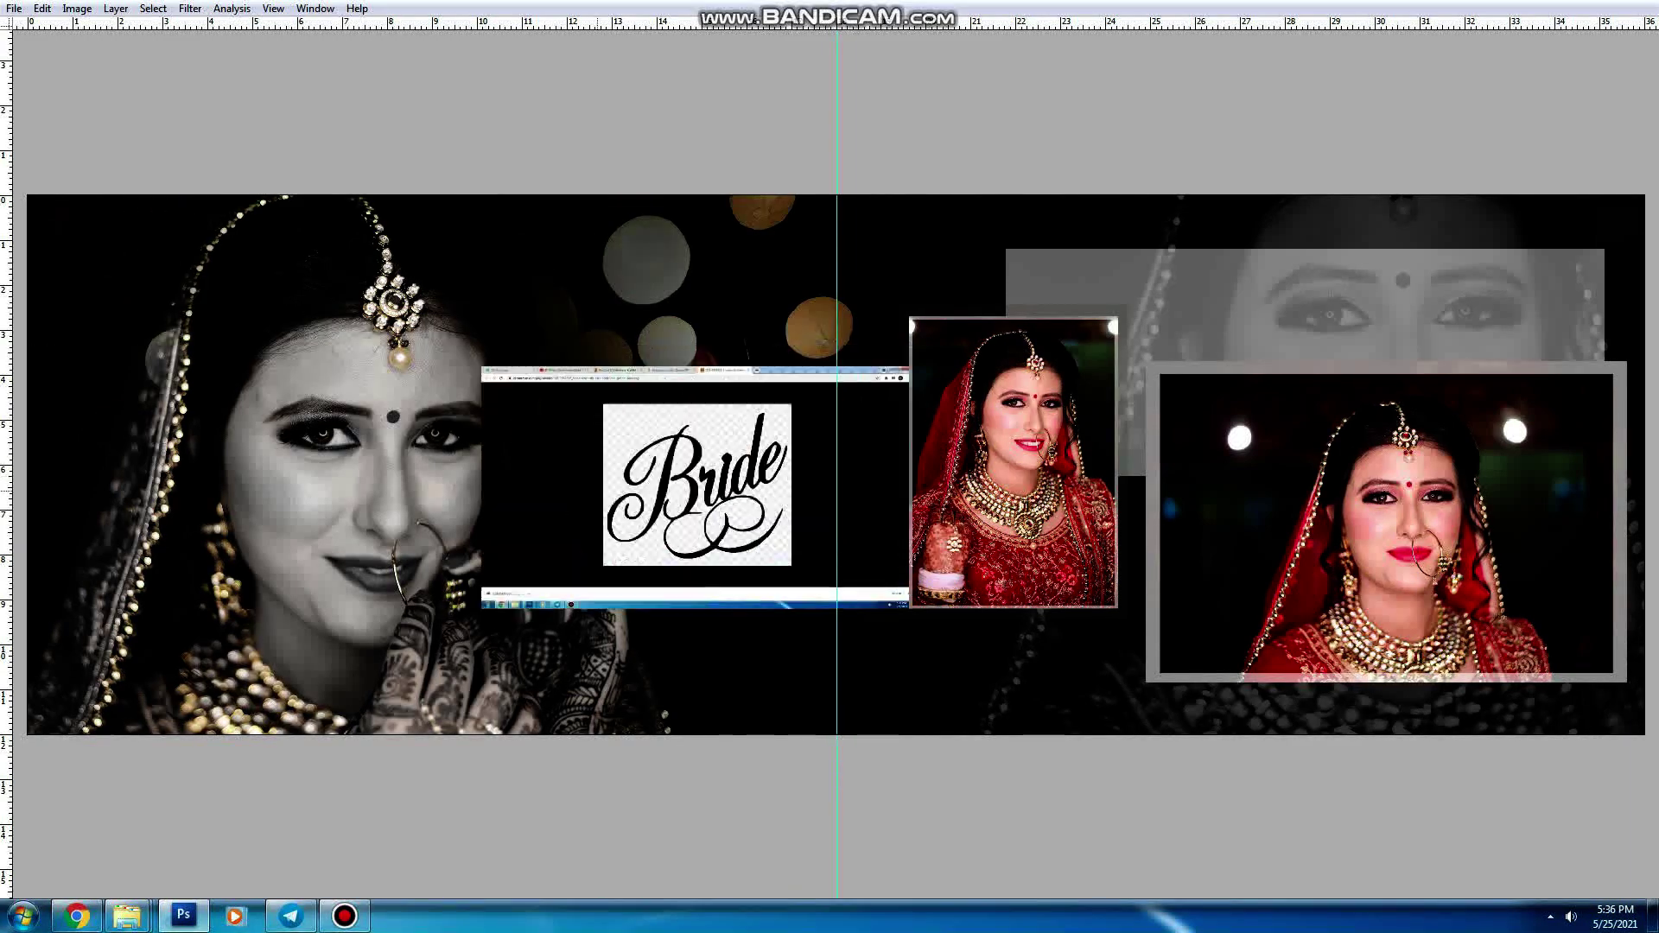
Step: Replace the pasted screenshot with the Bride PNG, leaving only a selection of its lettering
scroll(415, 207, up, 3)
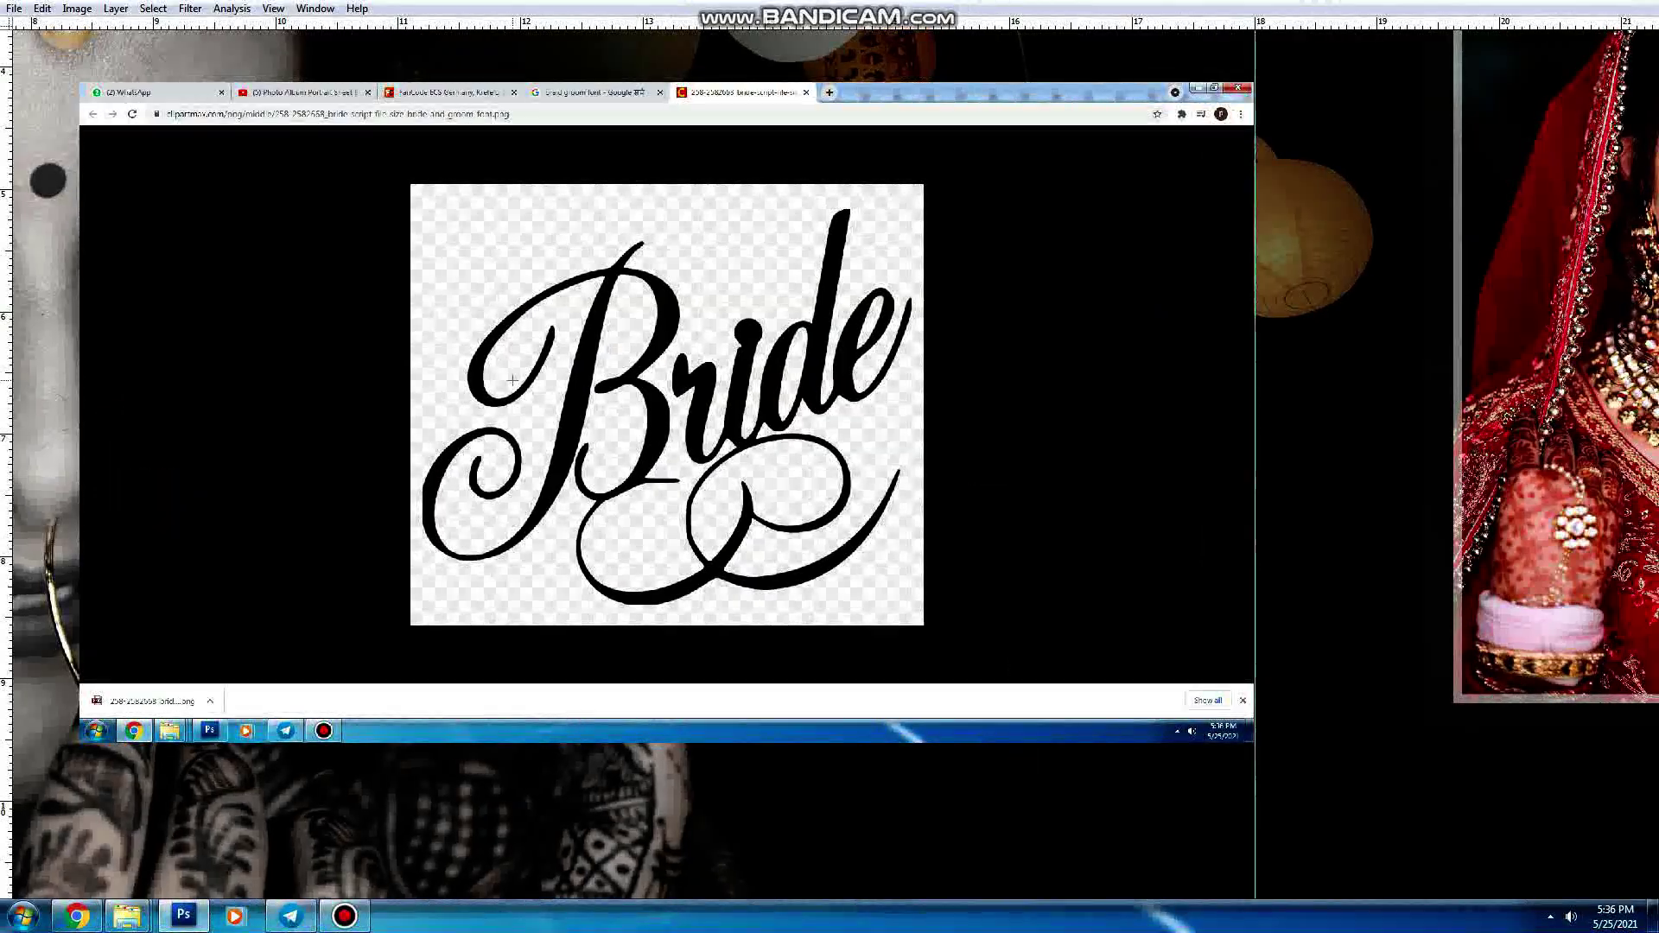
key(ctrl+z)
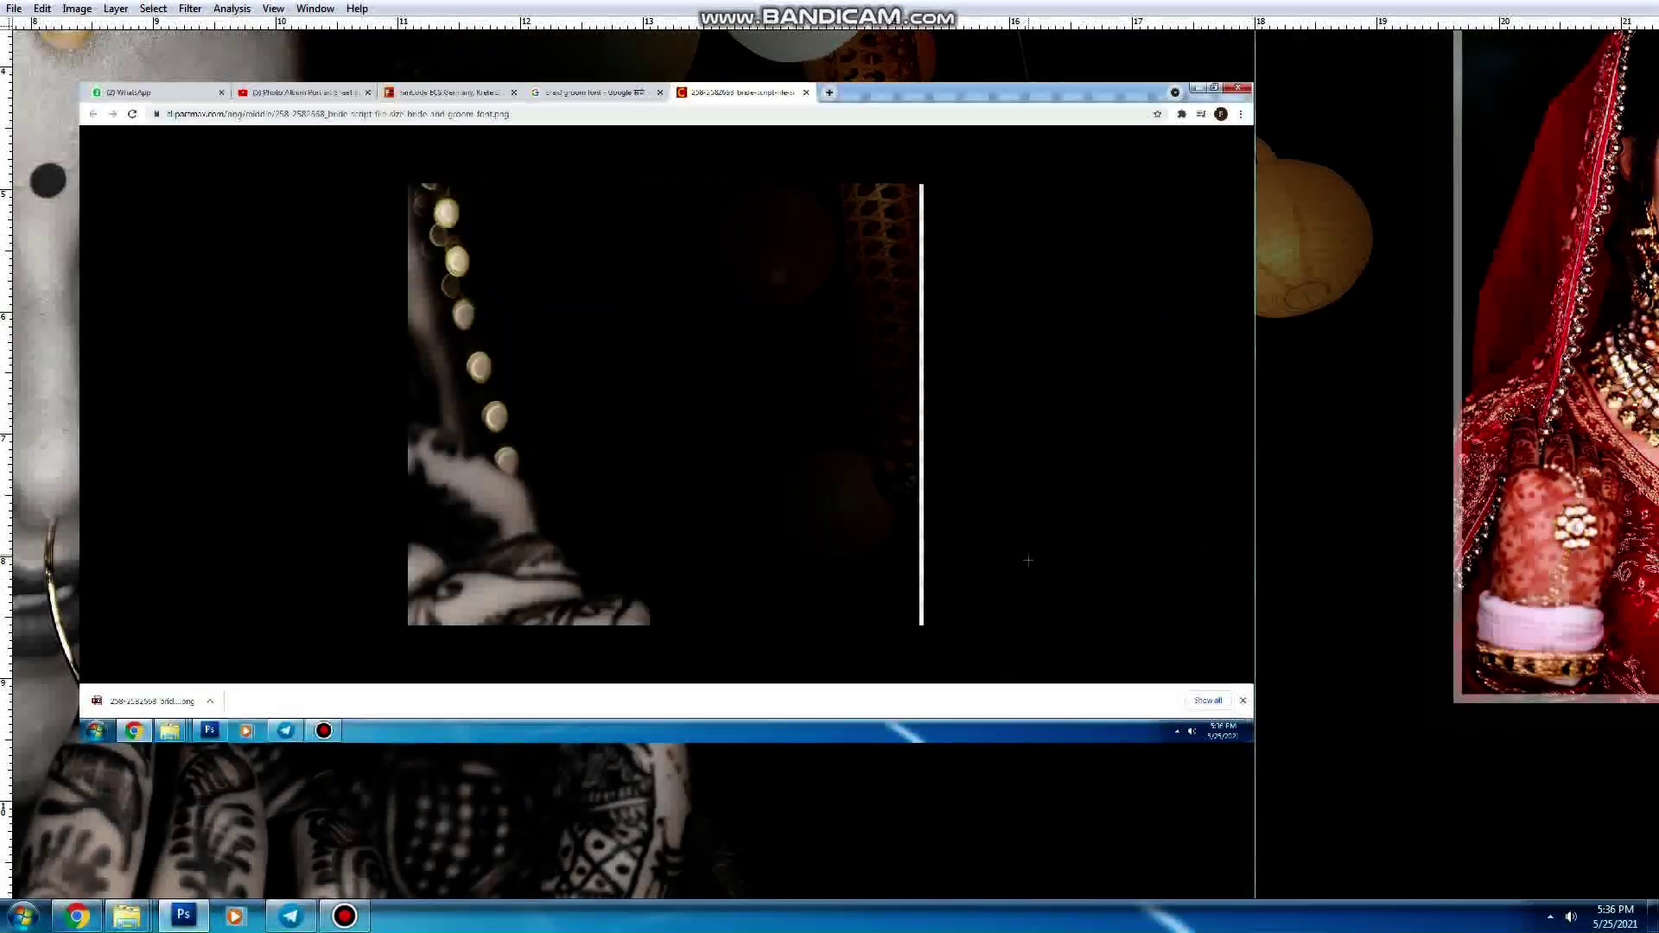
key(ctrl+v)
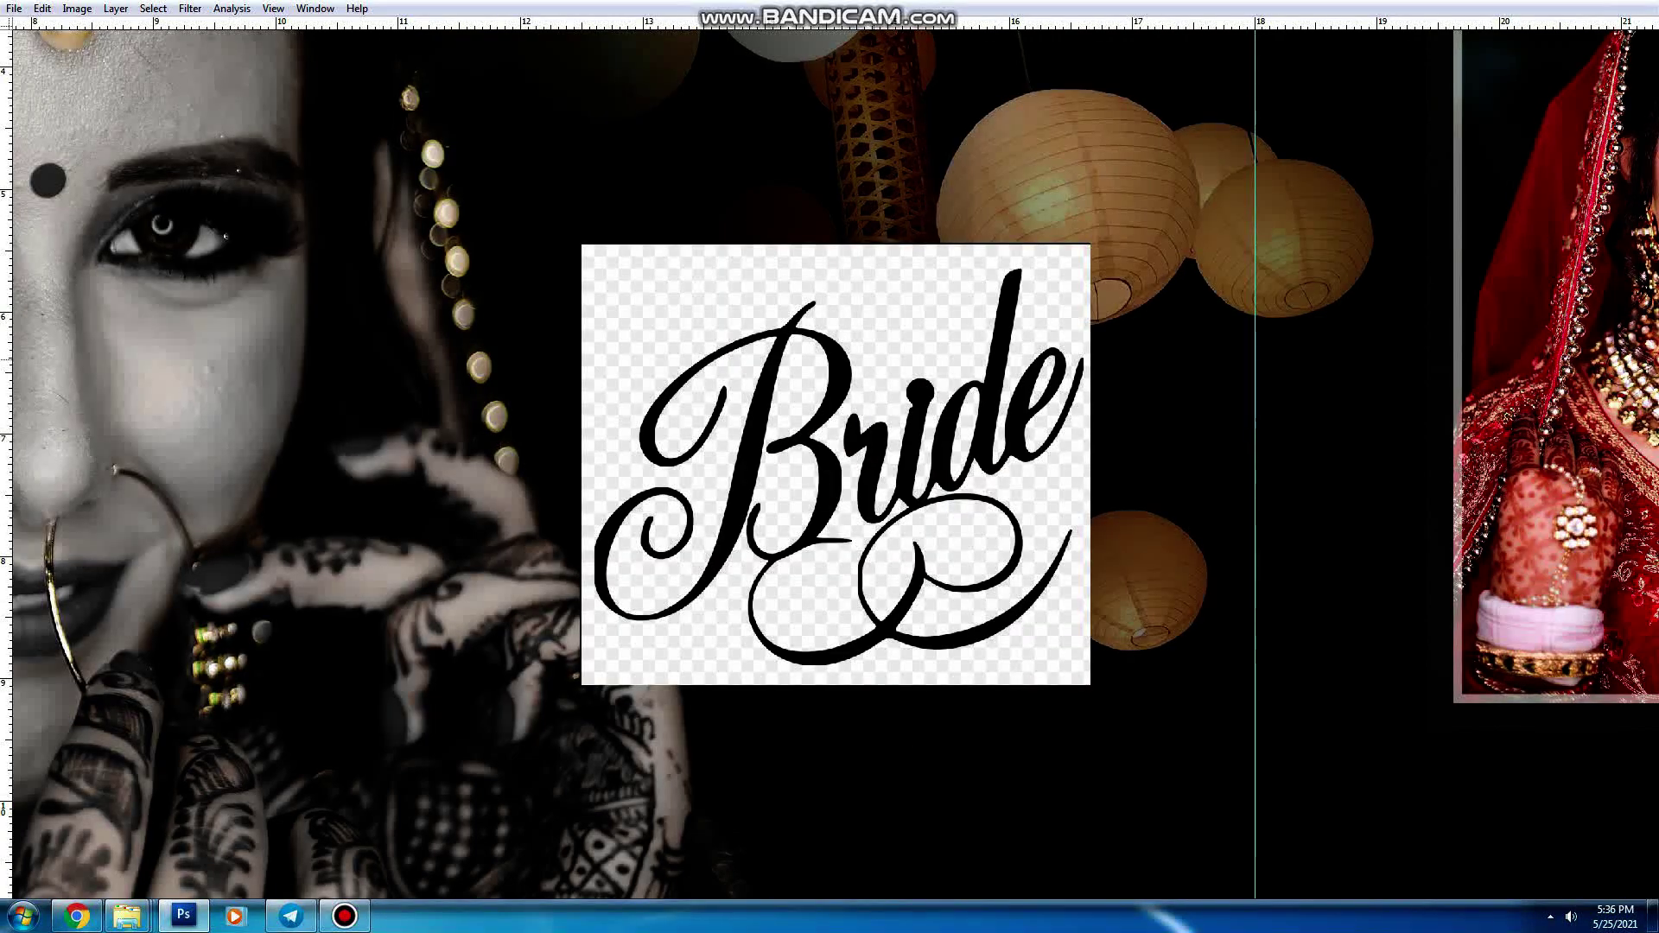
right_click(981, 340)
click(1002, 444)
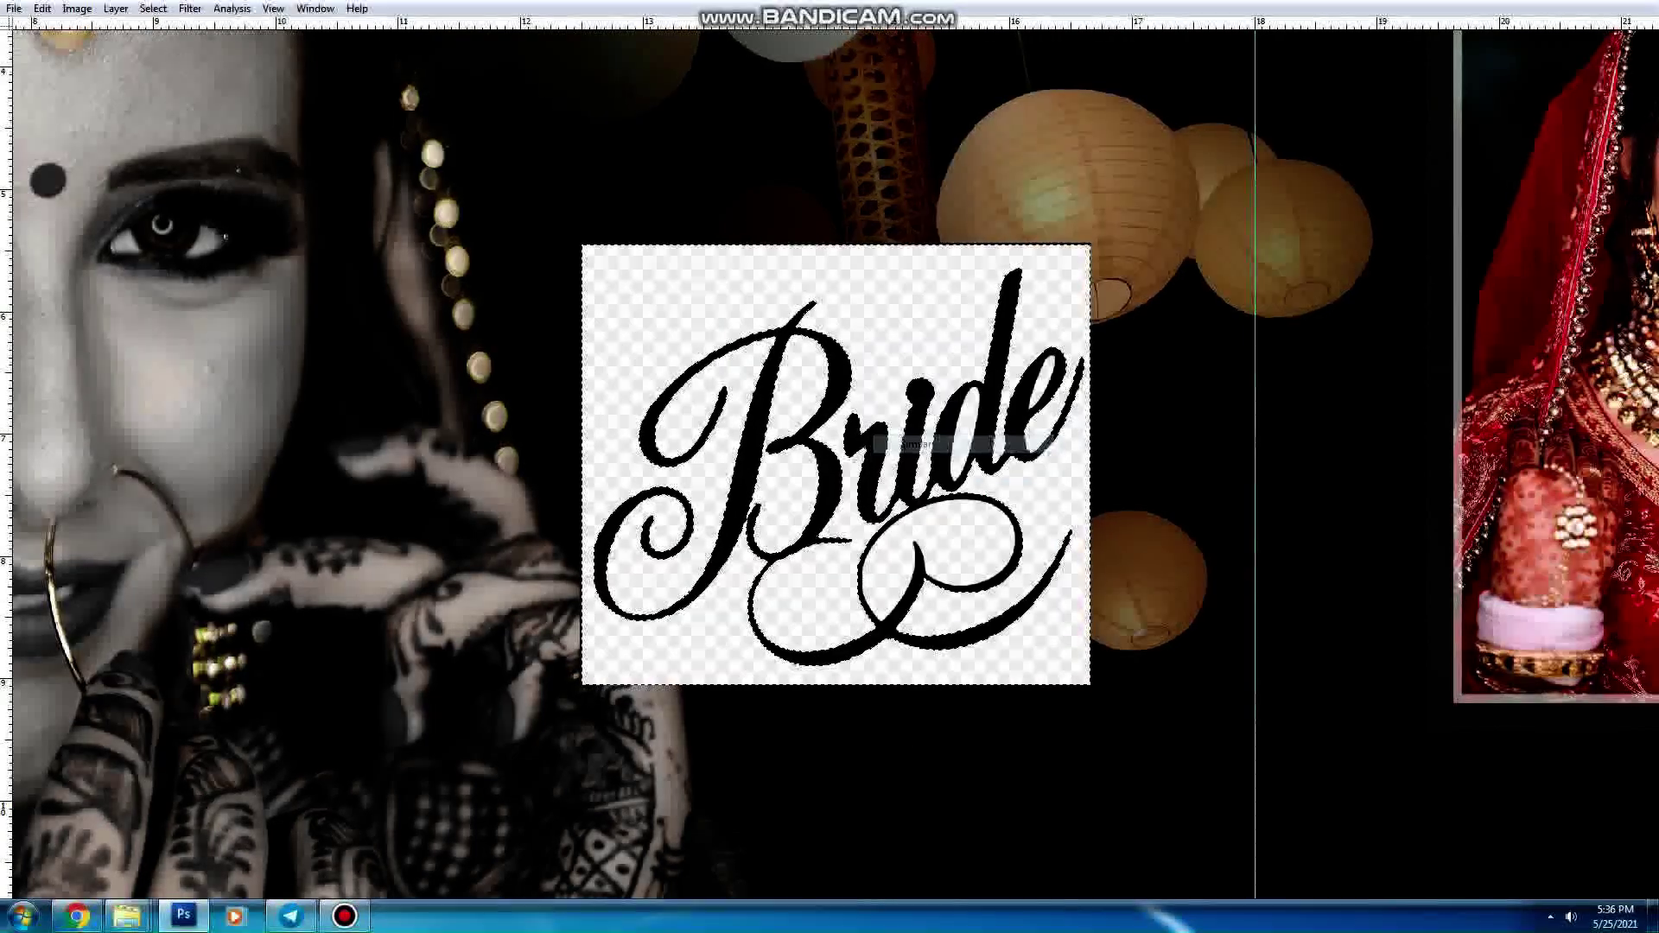
key(Delete)
key(super)
key(Escape)
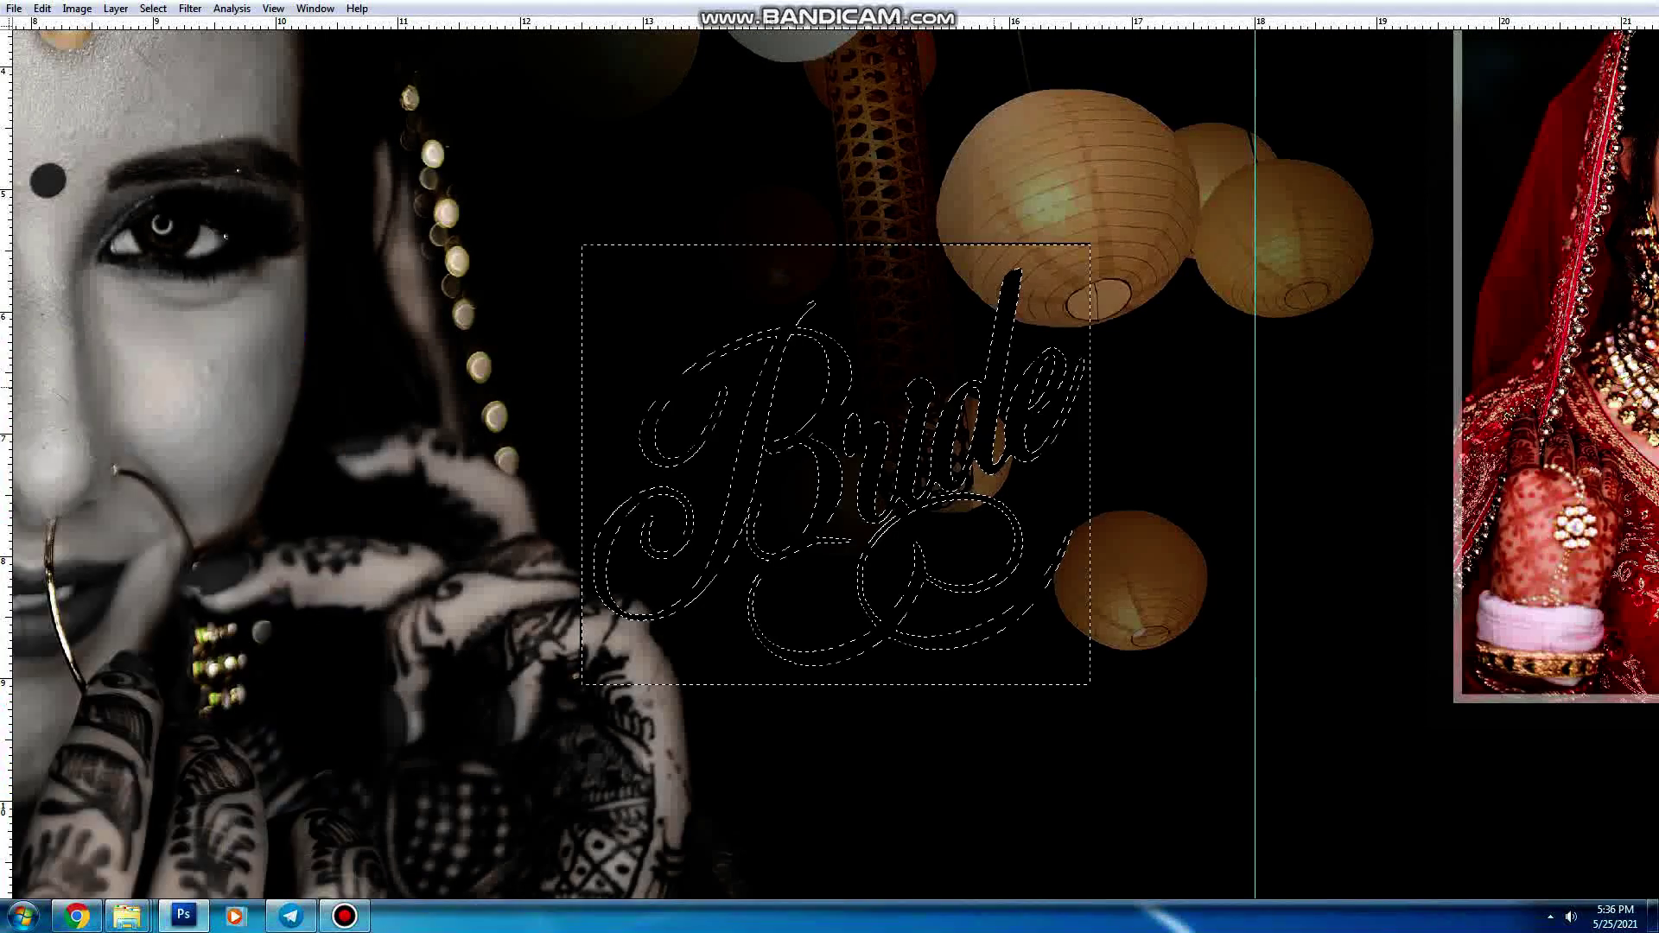
Step: Fill the Bride lettering white, drag a copy lower right beside the portrait, and fit the spread
key(Return)
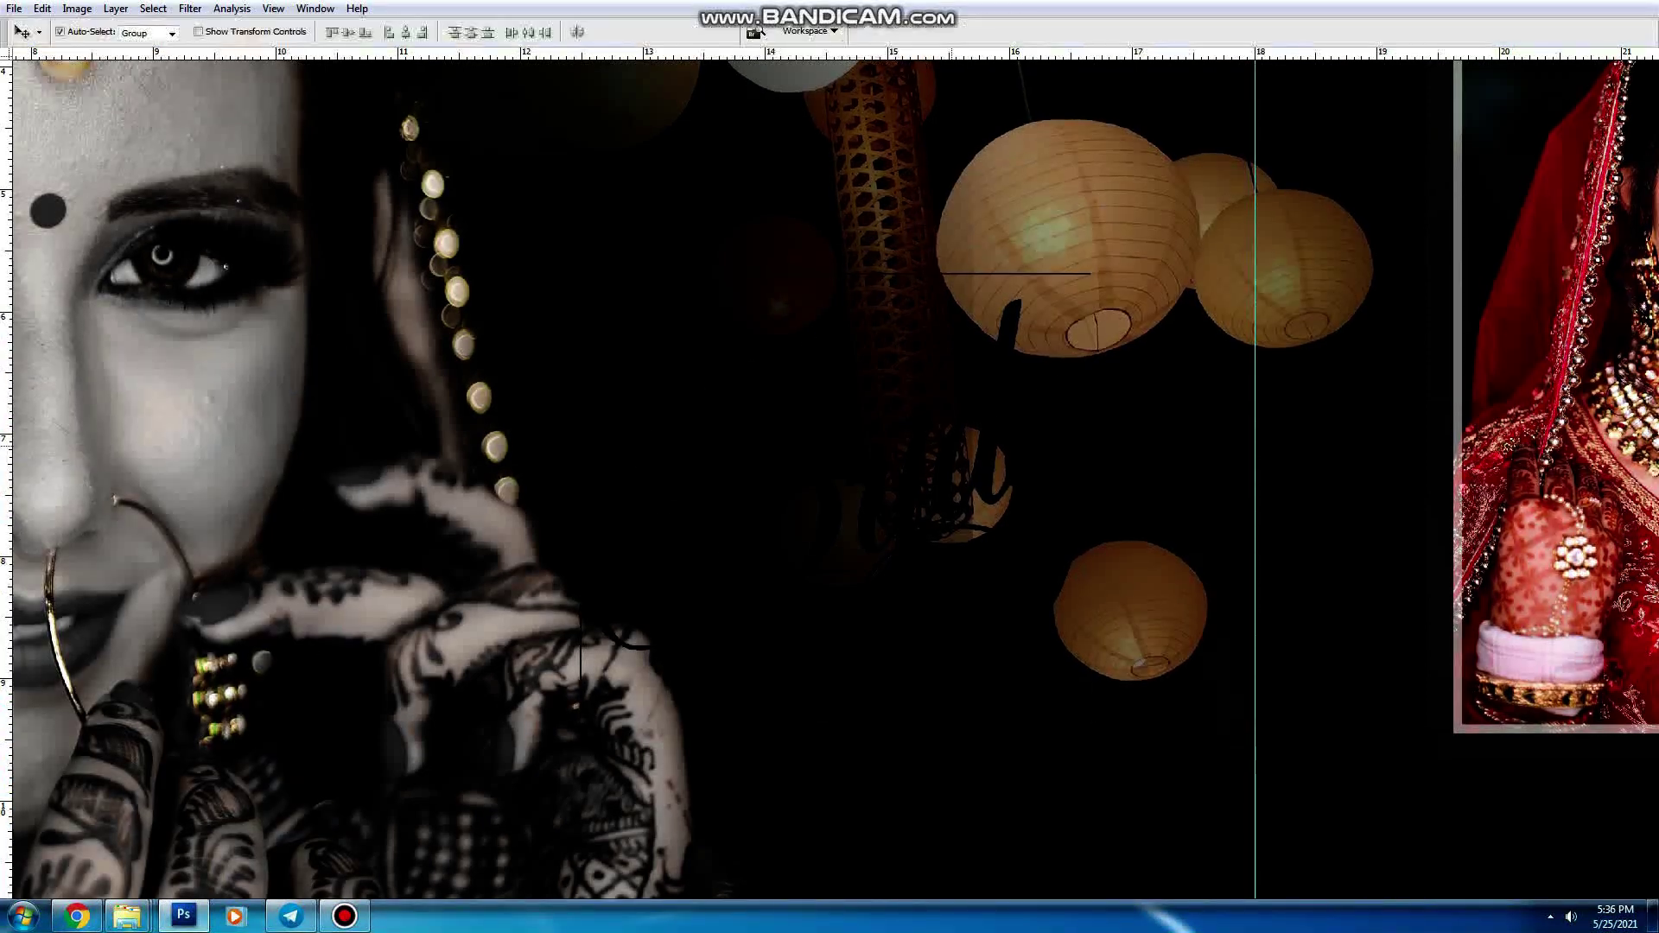
key(ctrl+u)
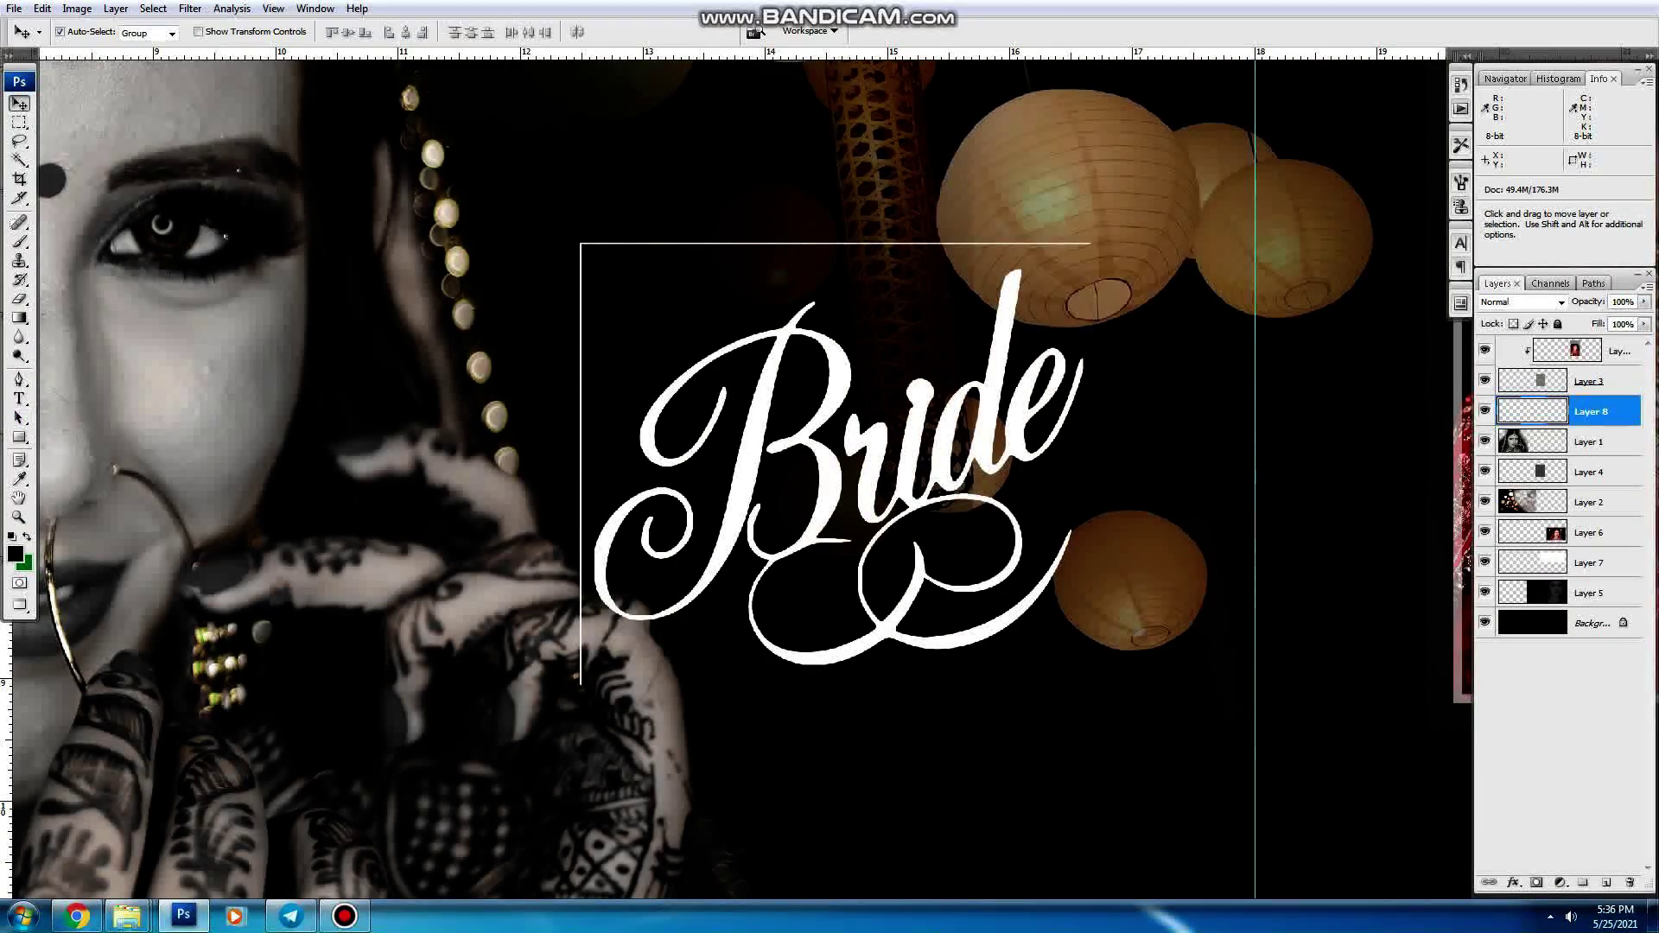
key(Tab)
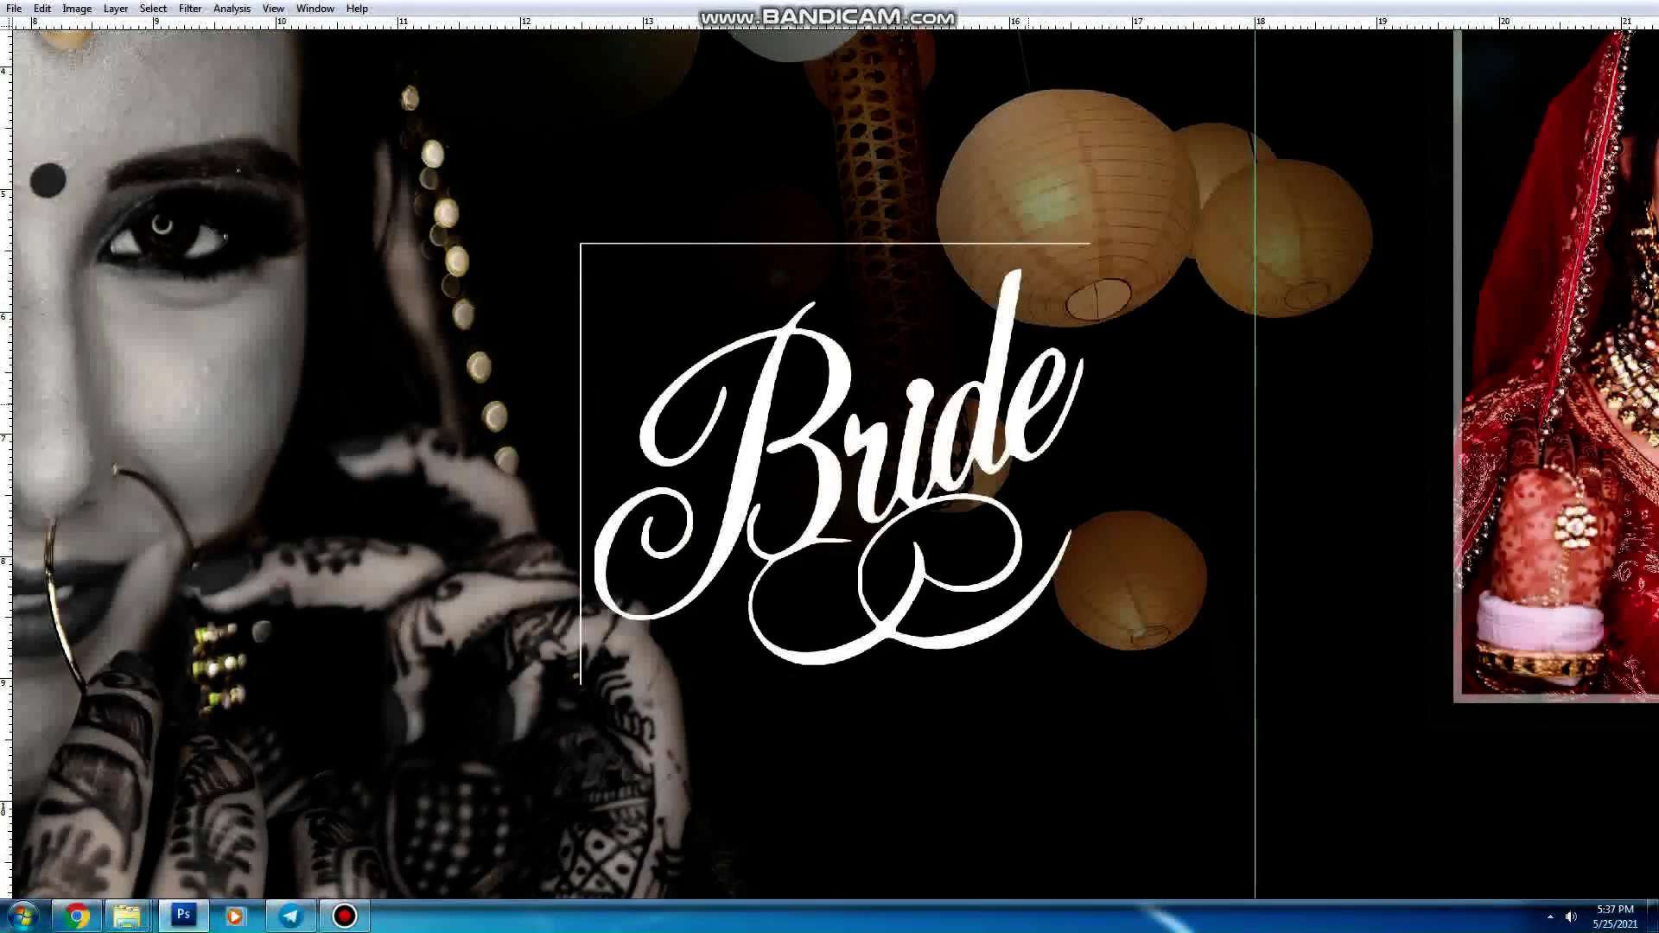
mouse_move(829, 466)
mouse_down()
mouse_move(1287, 556)
mouse_move(1158, 556)
mouse_move(1115, 665)
mouse_up()
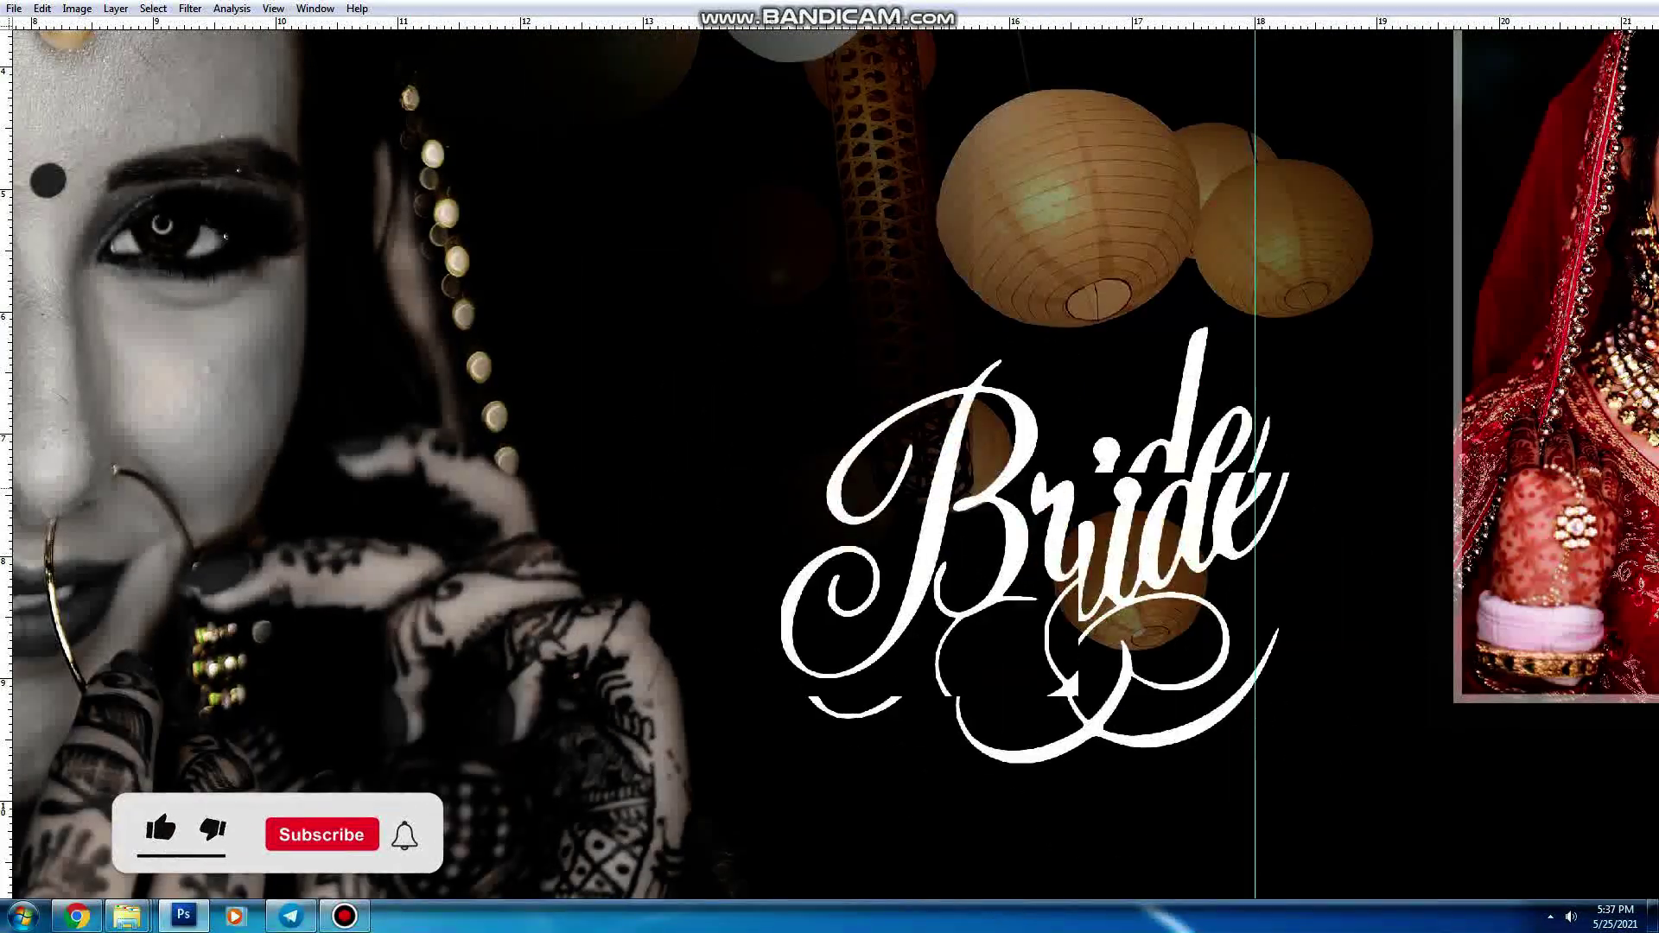
right_click(761, 226)
click(795, 241)
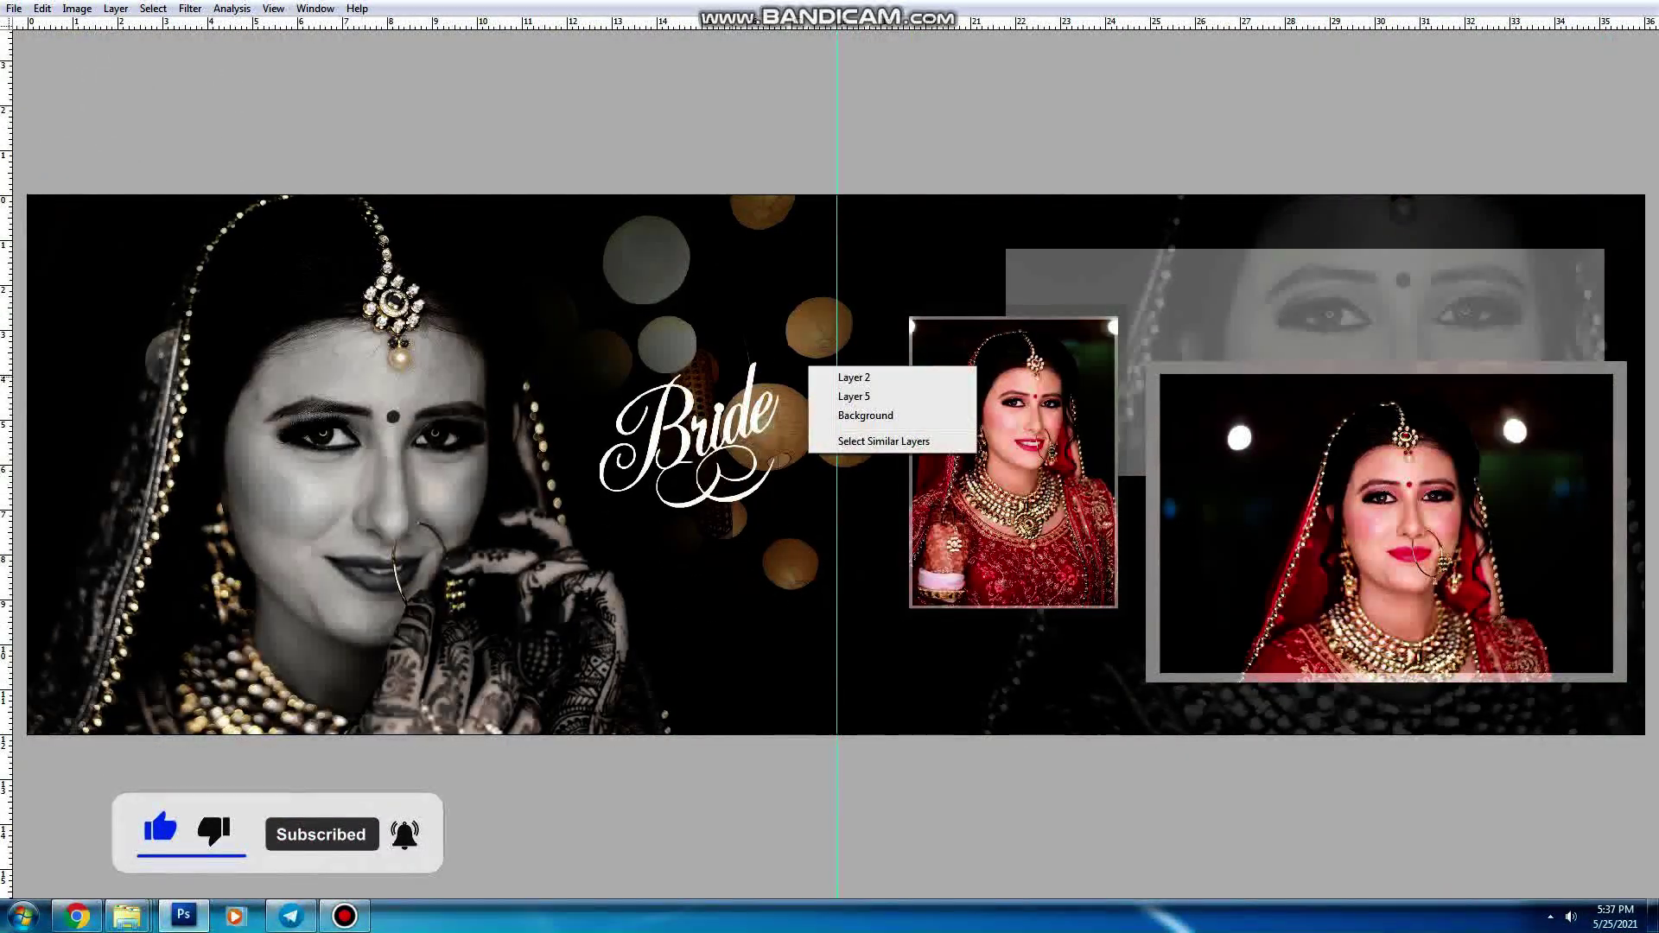
key(b)
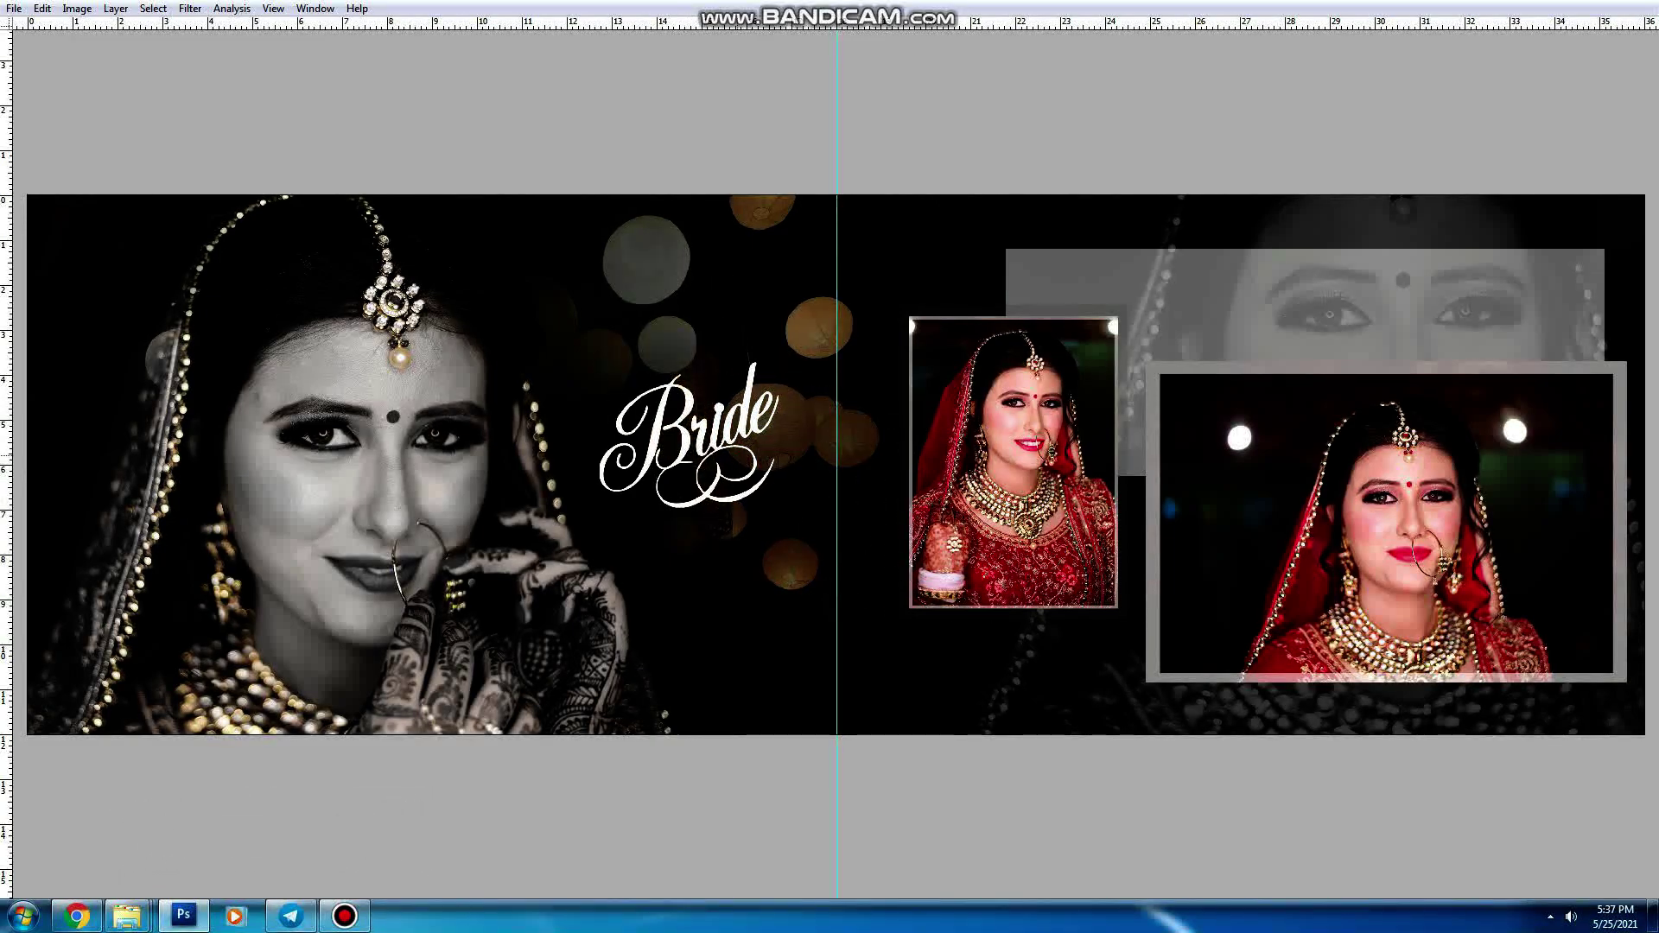
key(Tab)
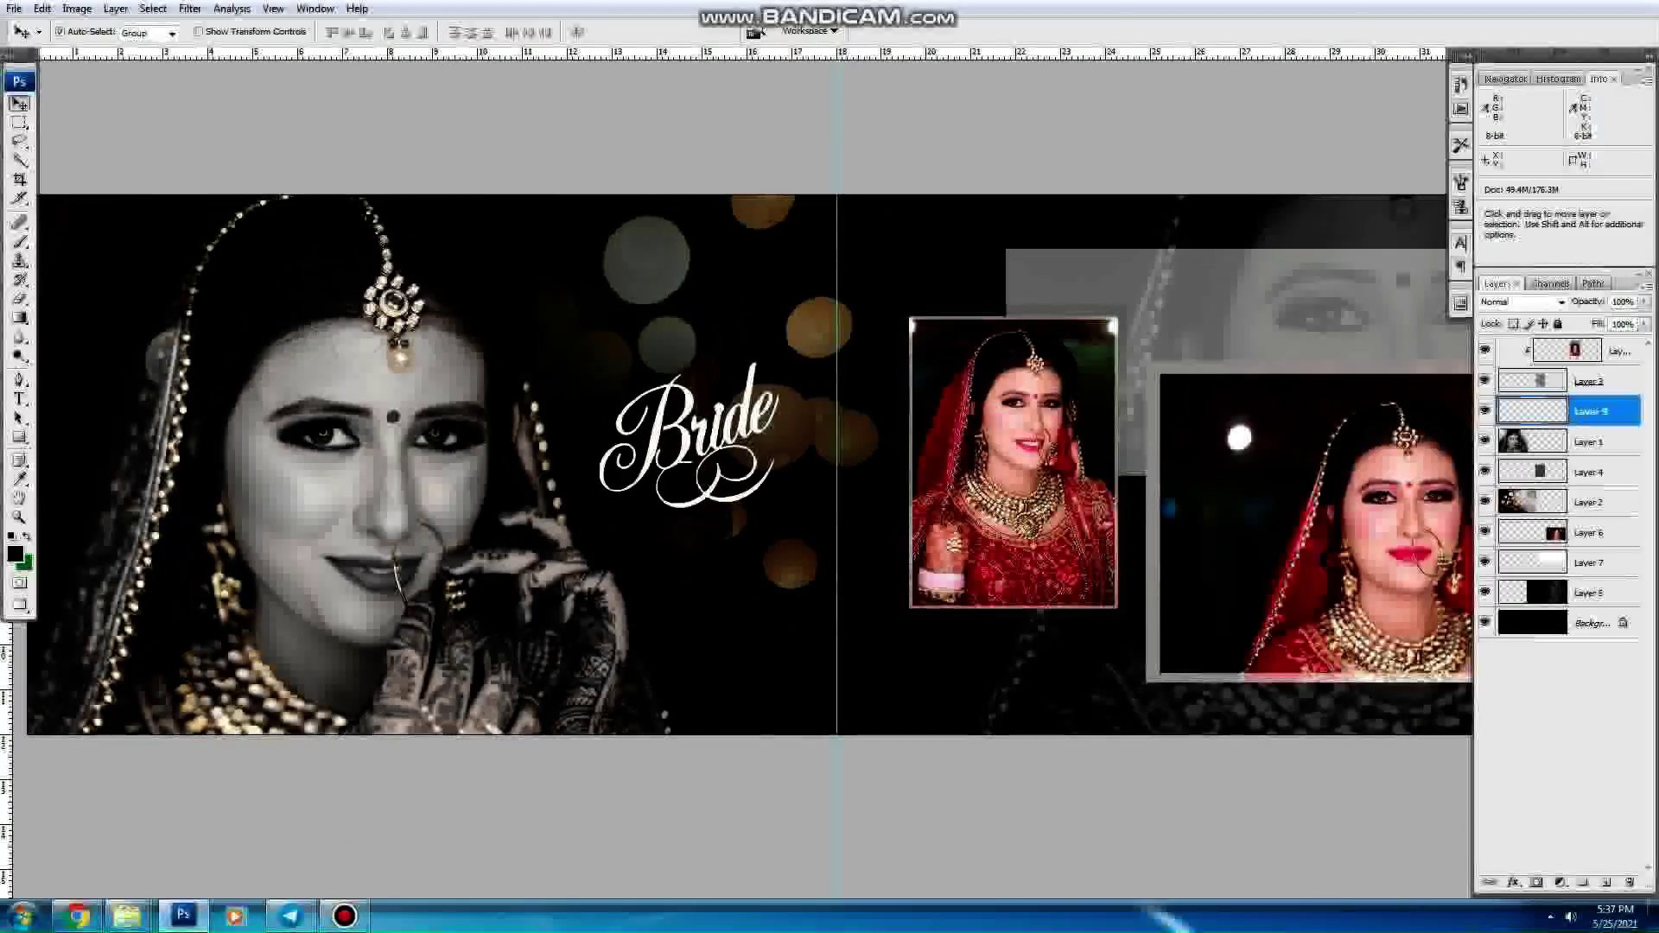
Step: Add a Gradient Overlay to the Bride lettering and set its first stop to brown
double_click(1620, 411)
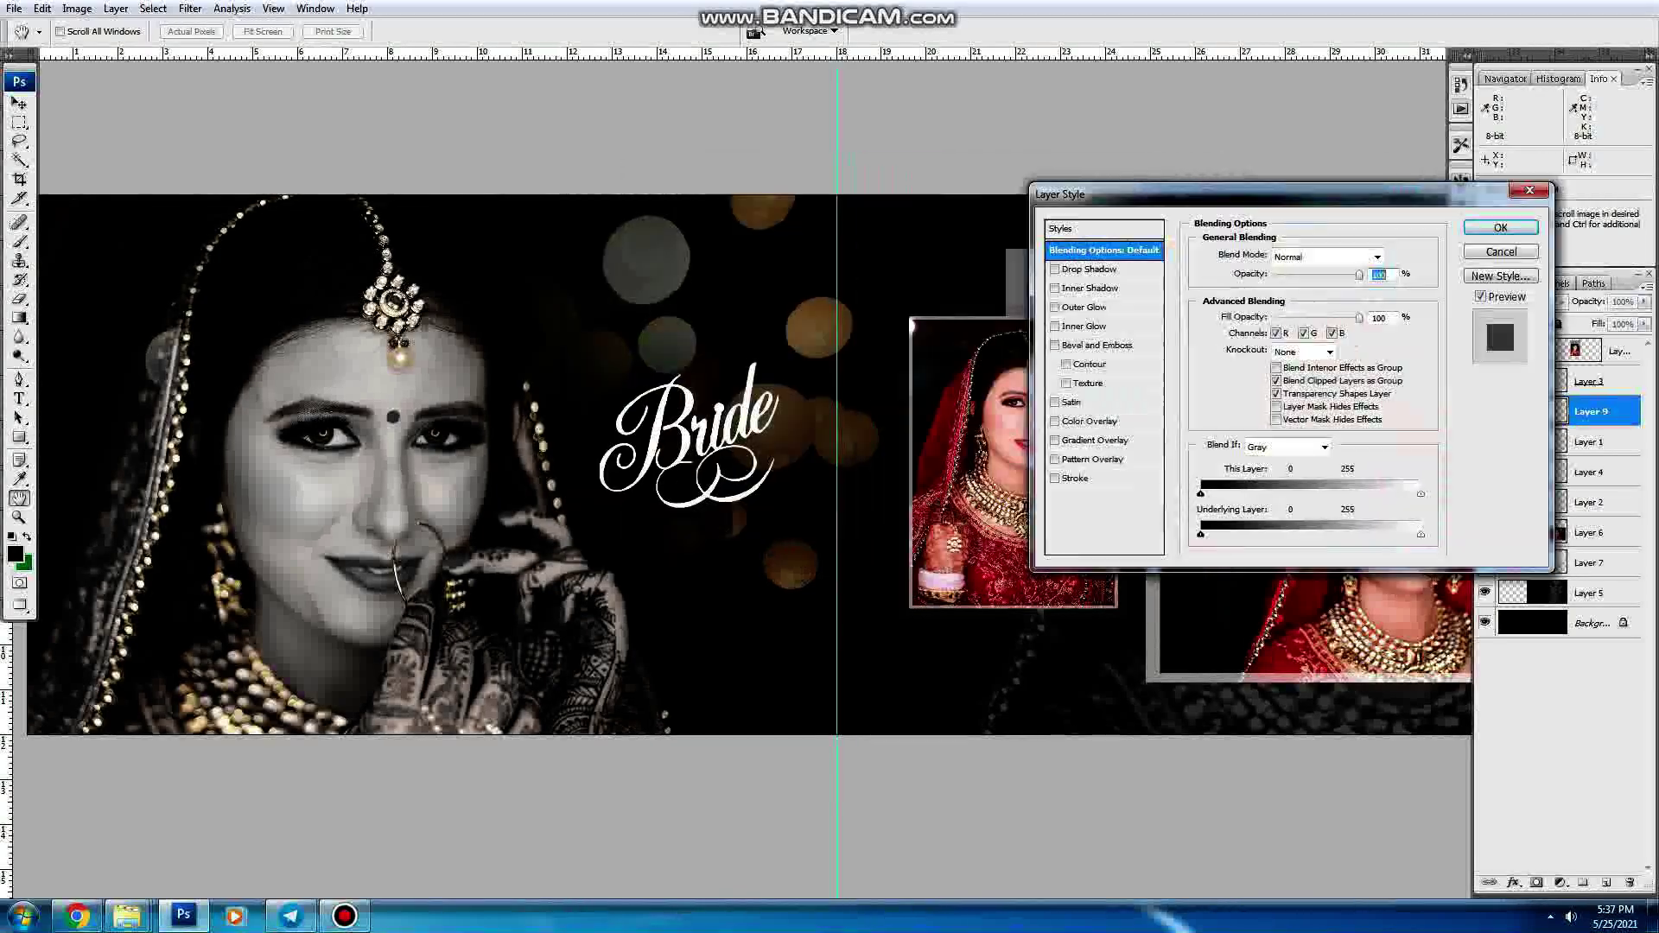
click(1097, 440)
click(1296, 292)
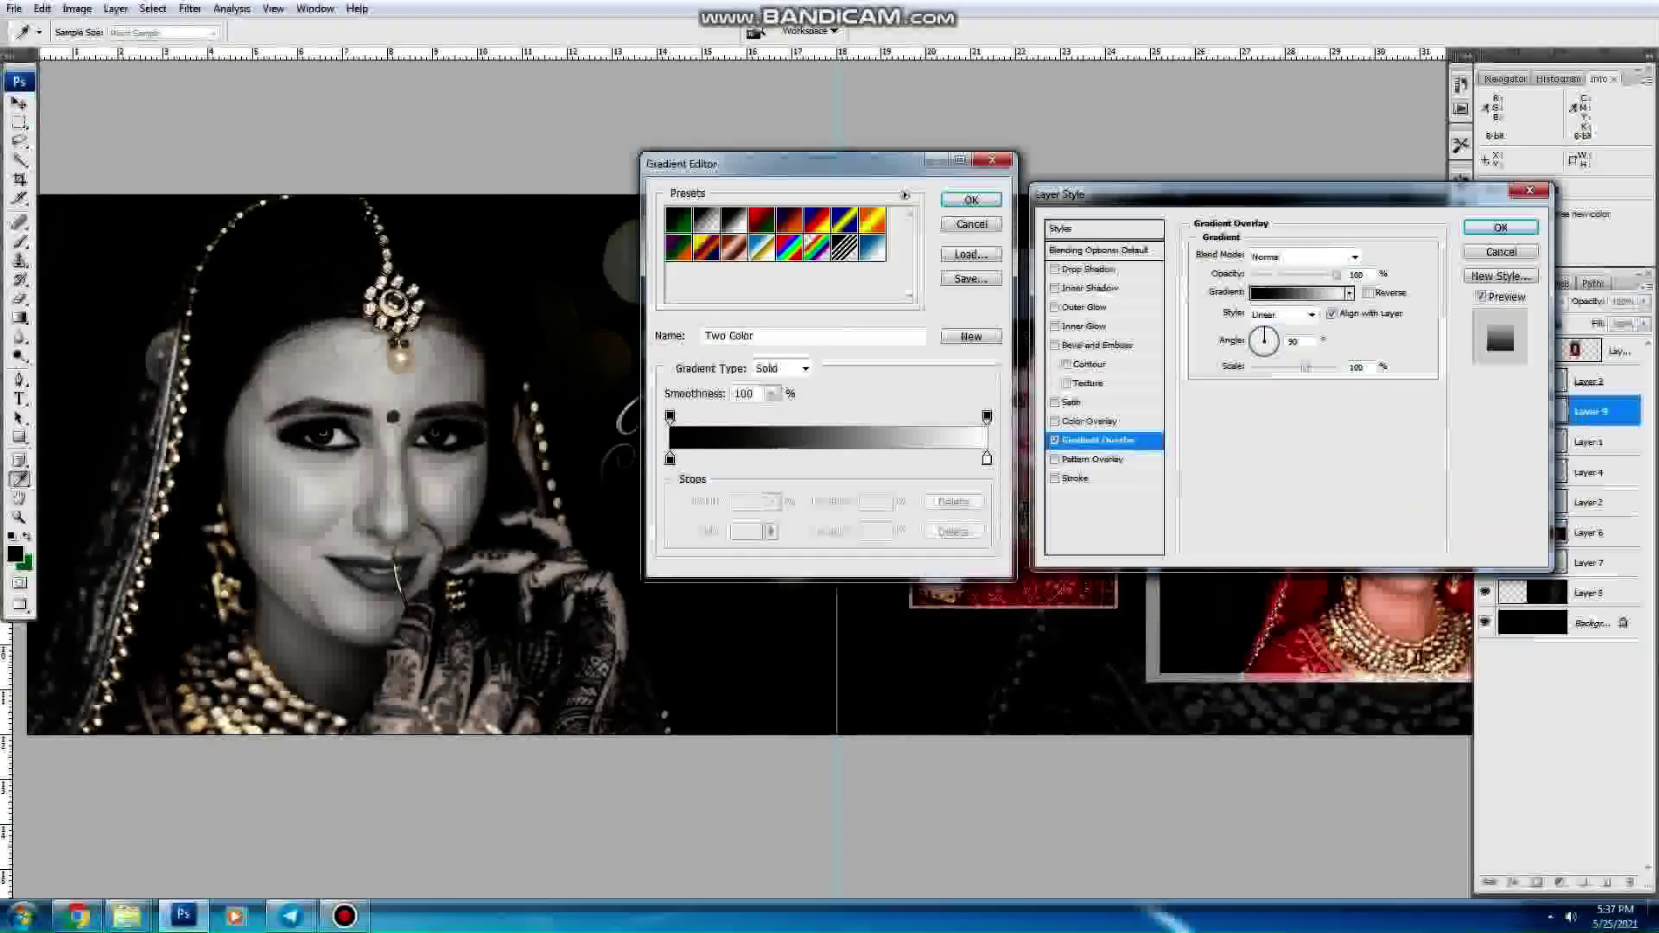
drag(777, 163, 1280, 162)
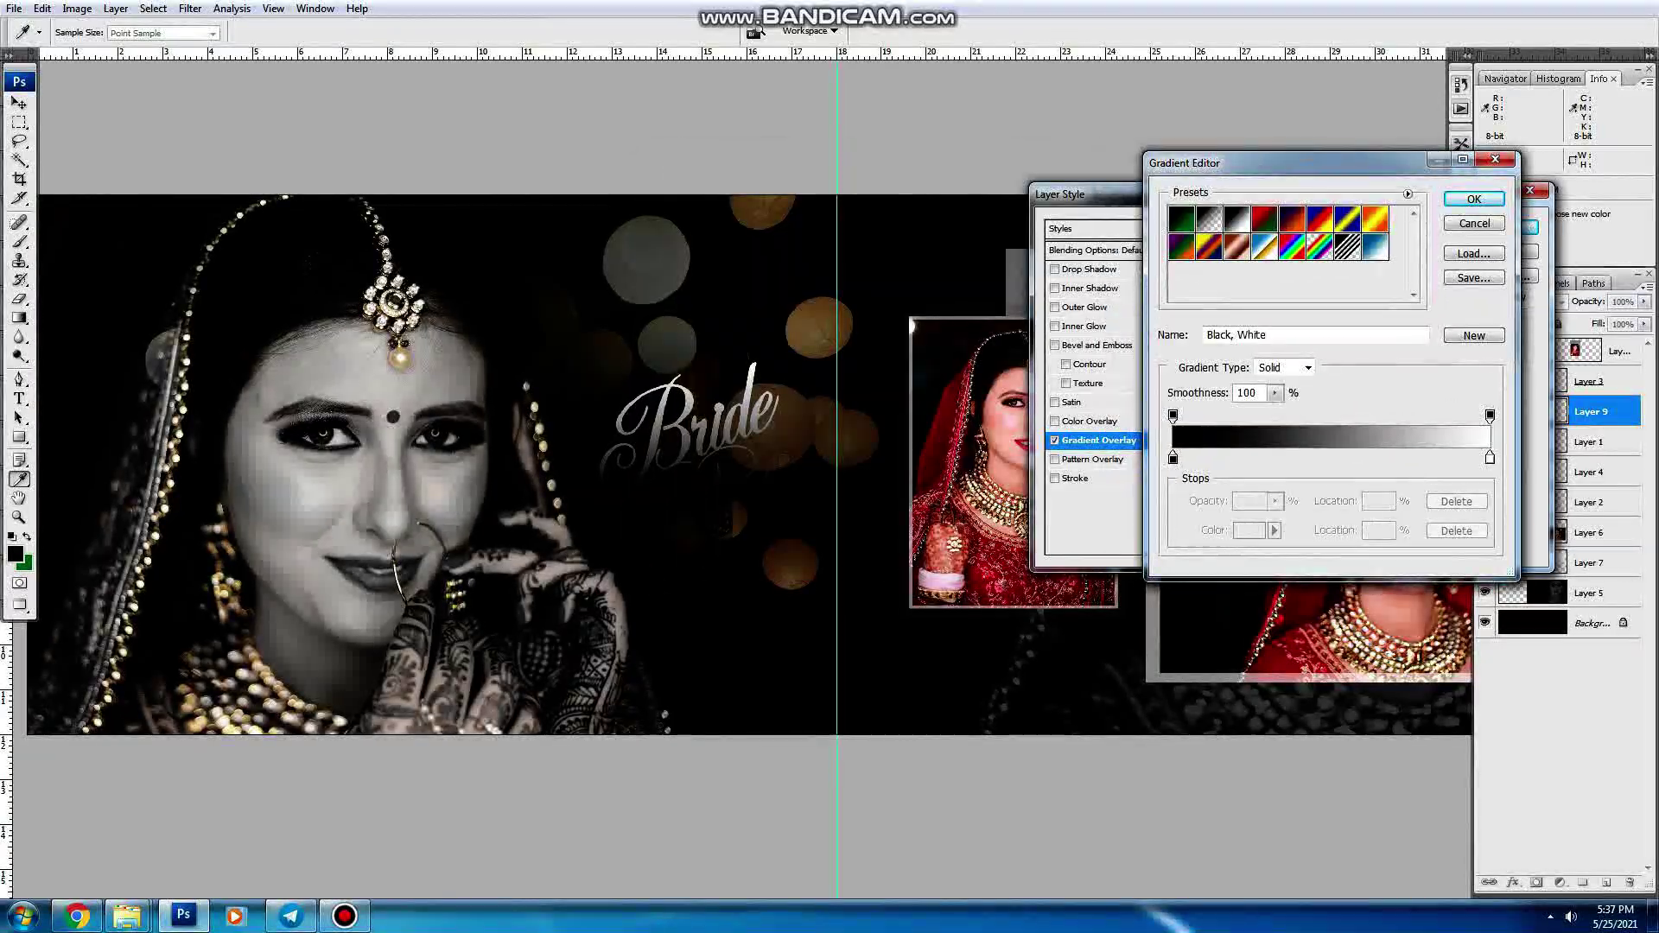
click(1249, 530)
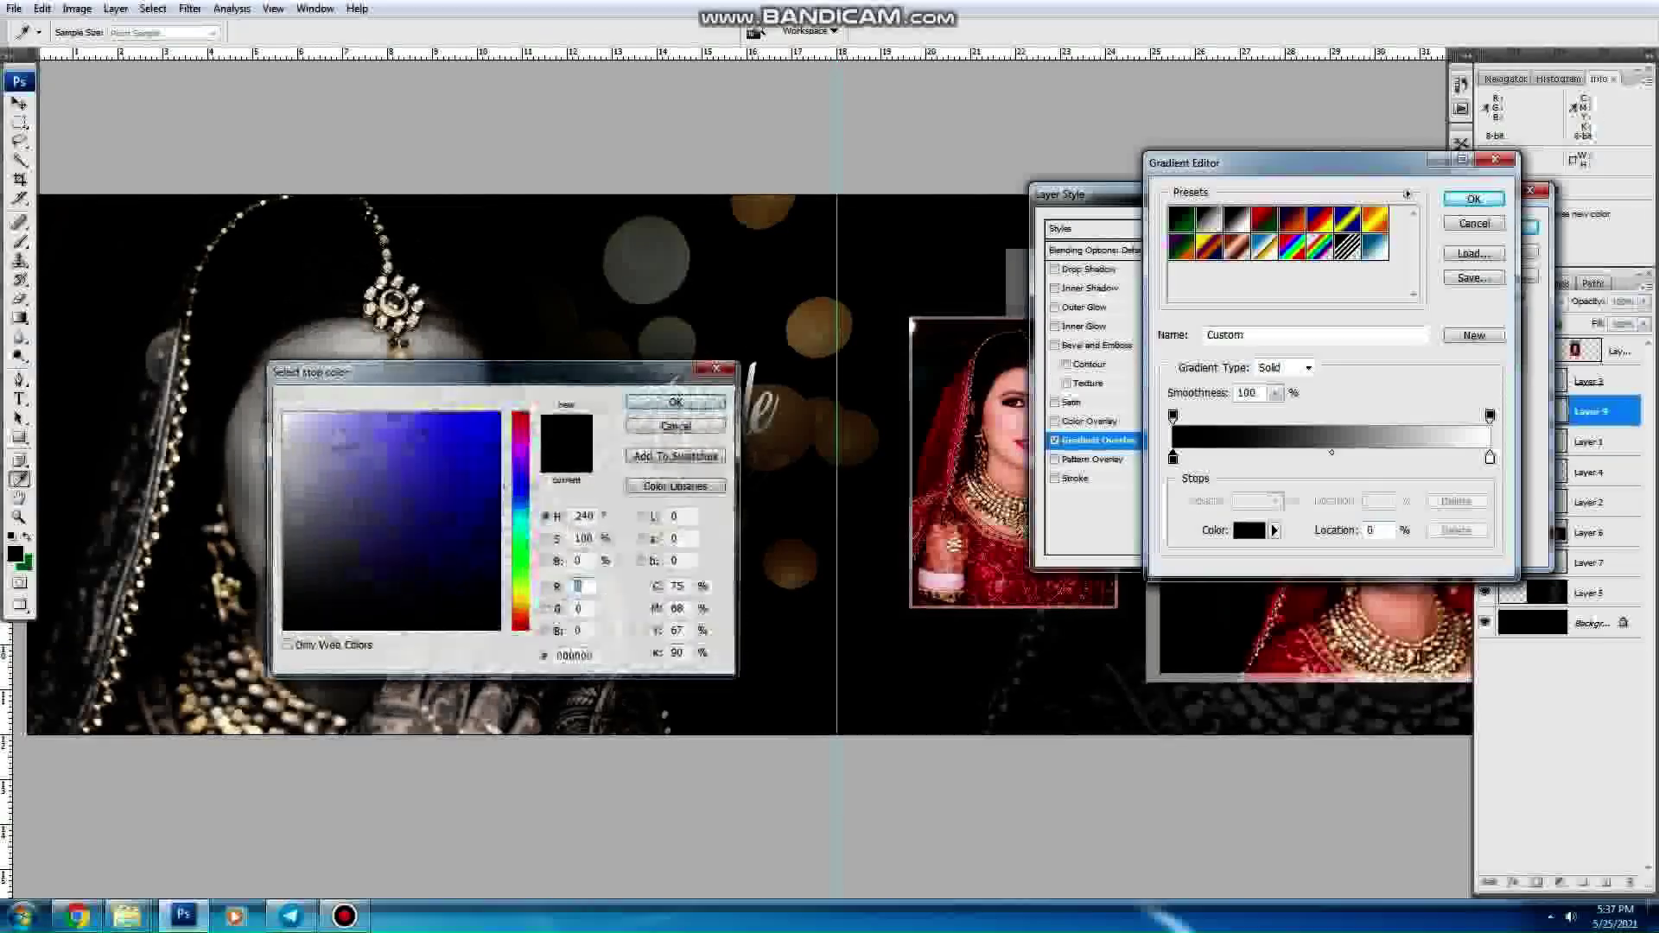
click(394, 560)
click(520, 612)
drag(345, 370, 887, 441)
click(1063, 666)
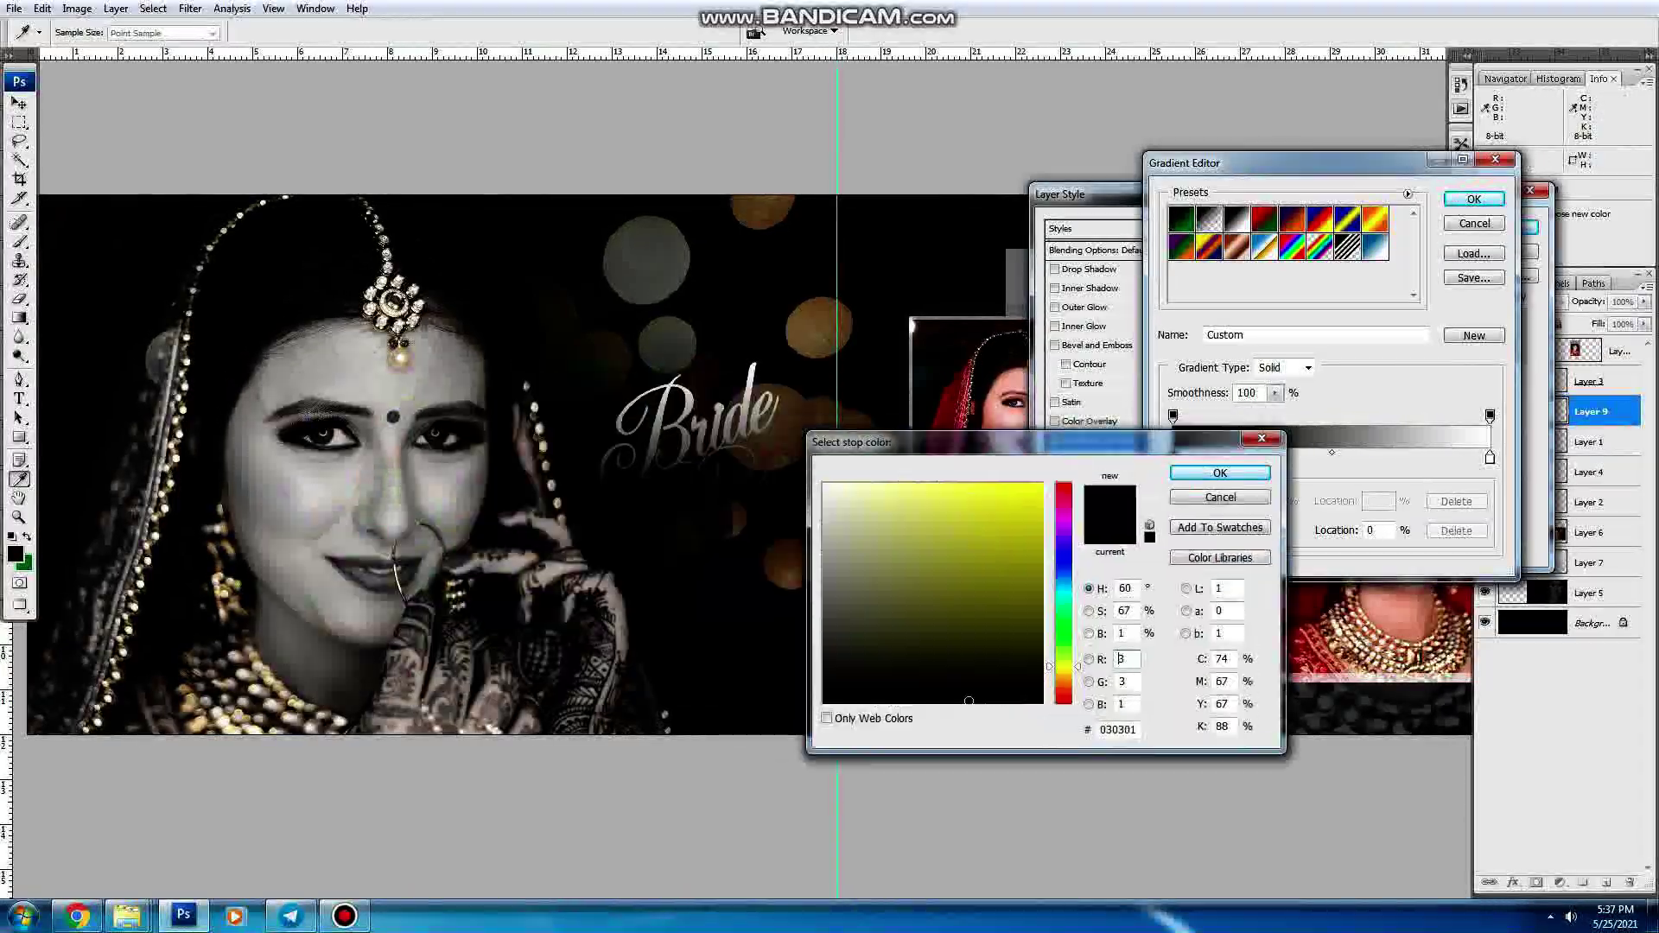
click(1005, 501)
click(984, 574)
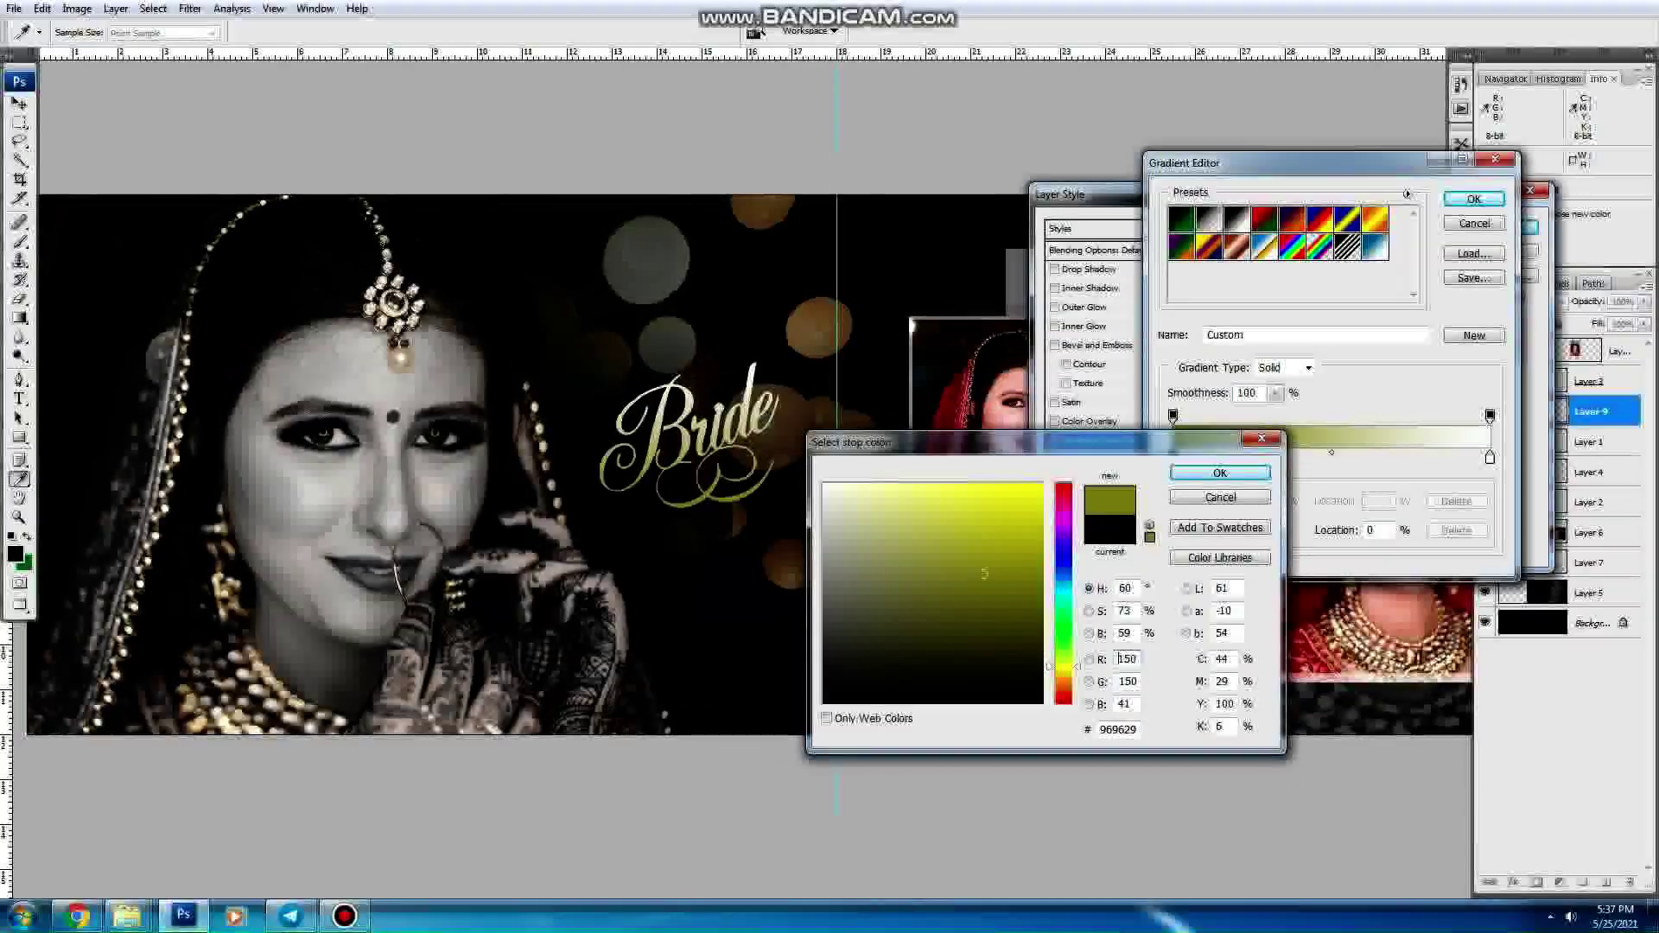
click(1063, 687)
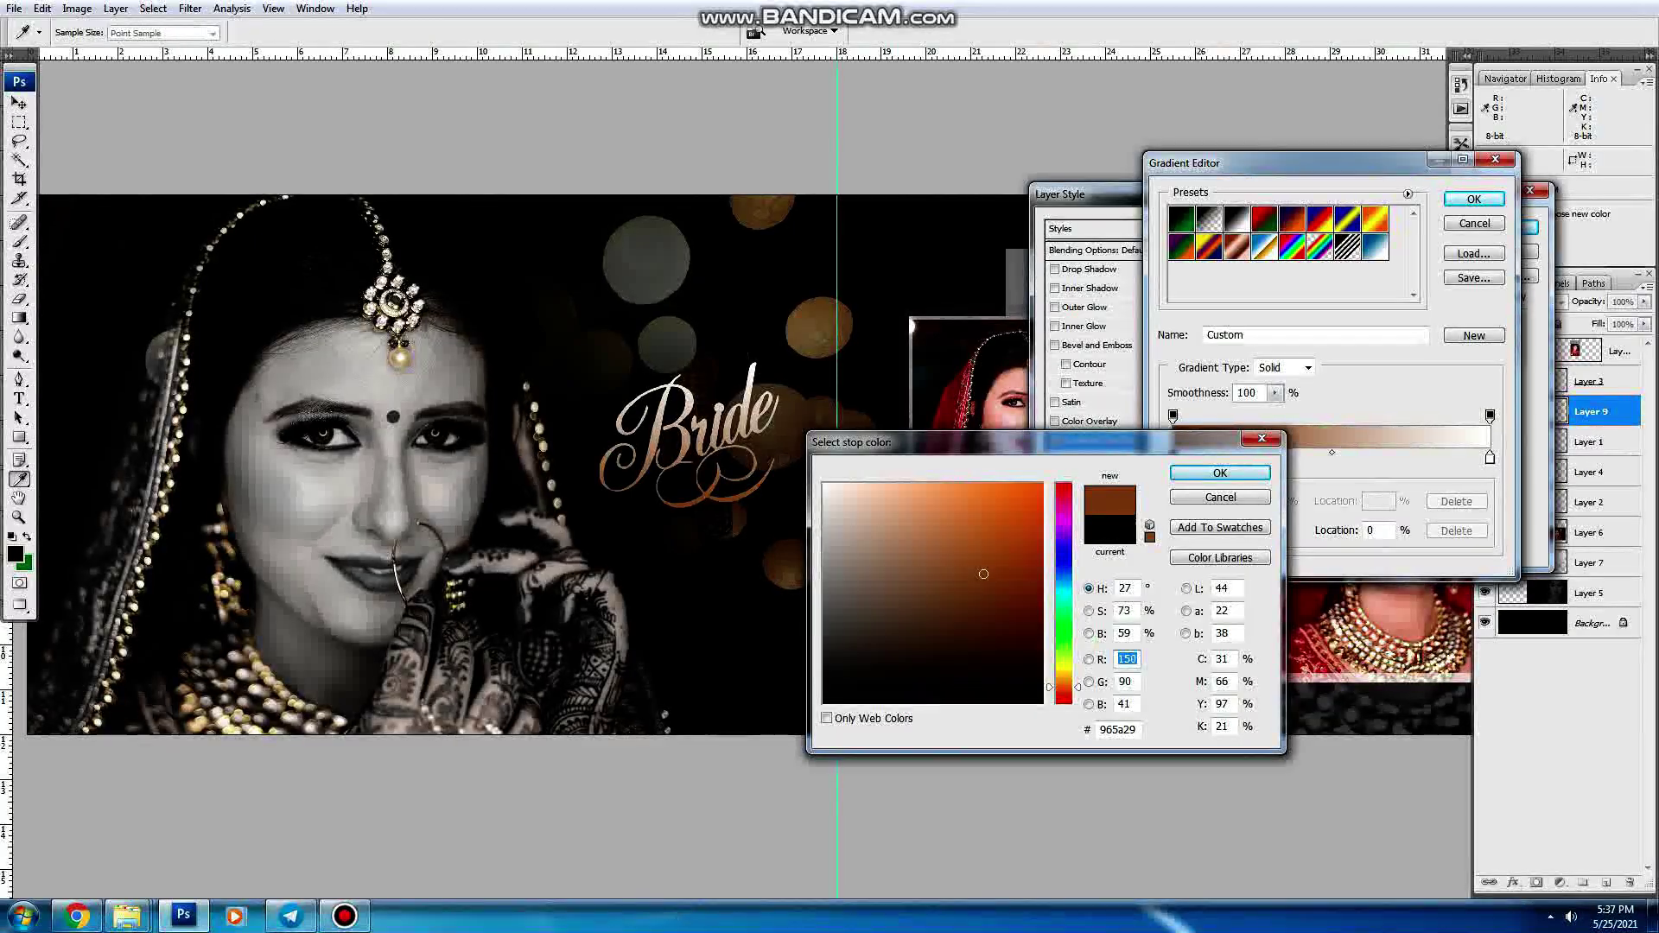
click(1031, 594)
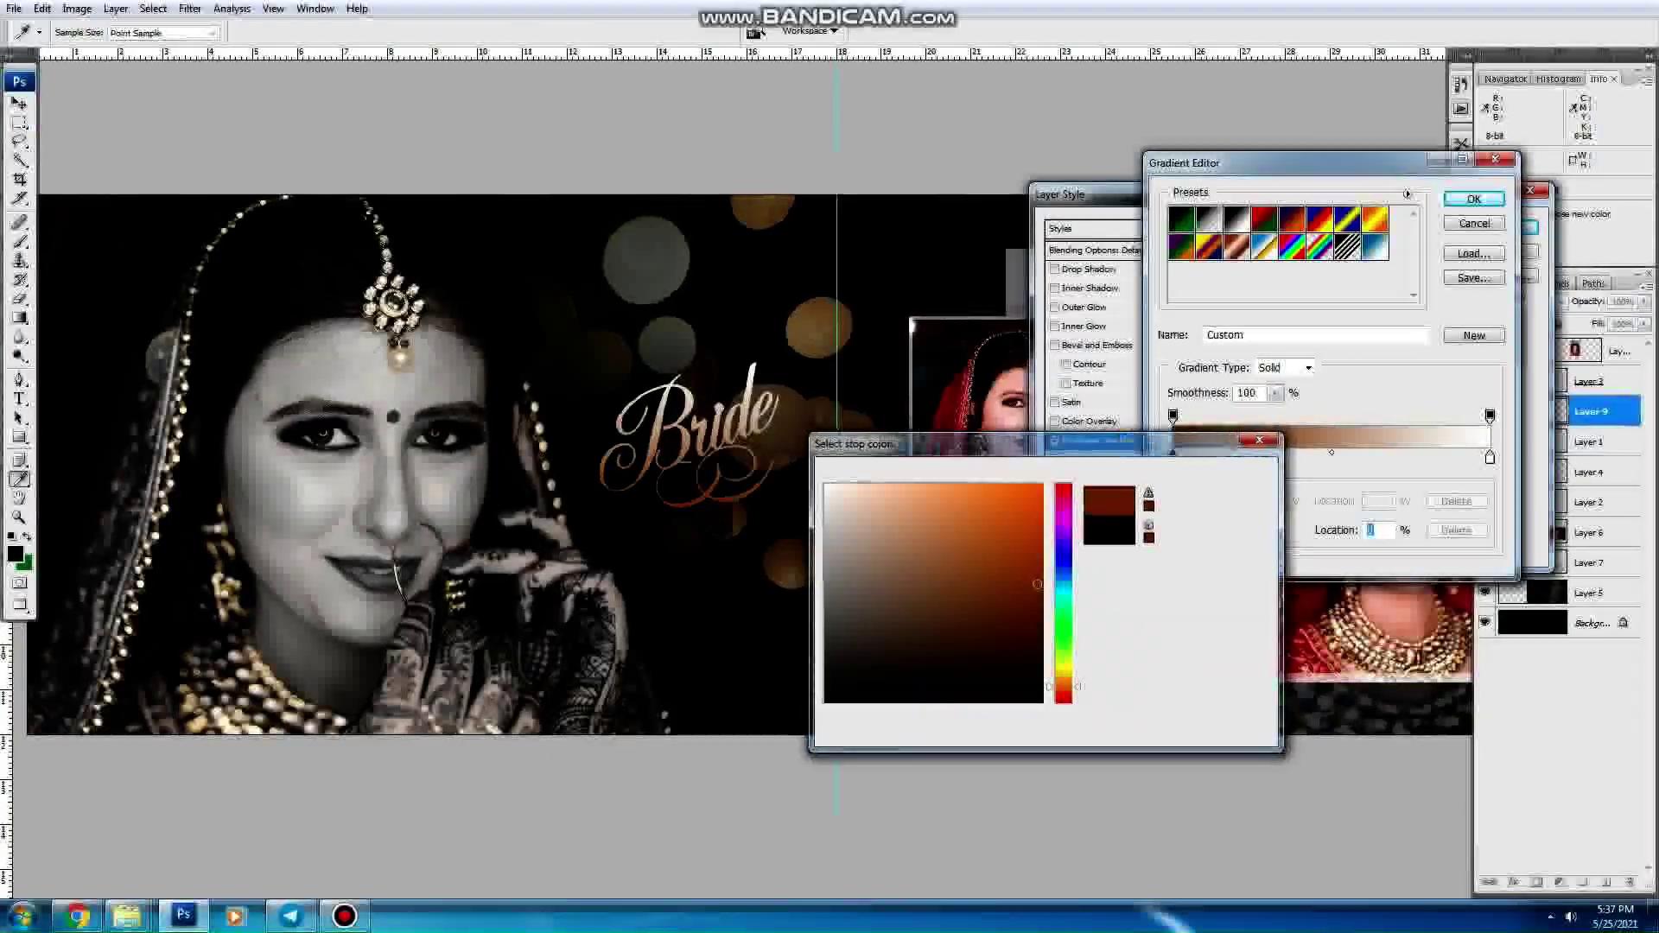
click(1219, 472)
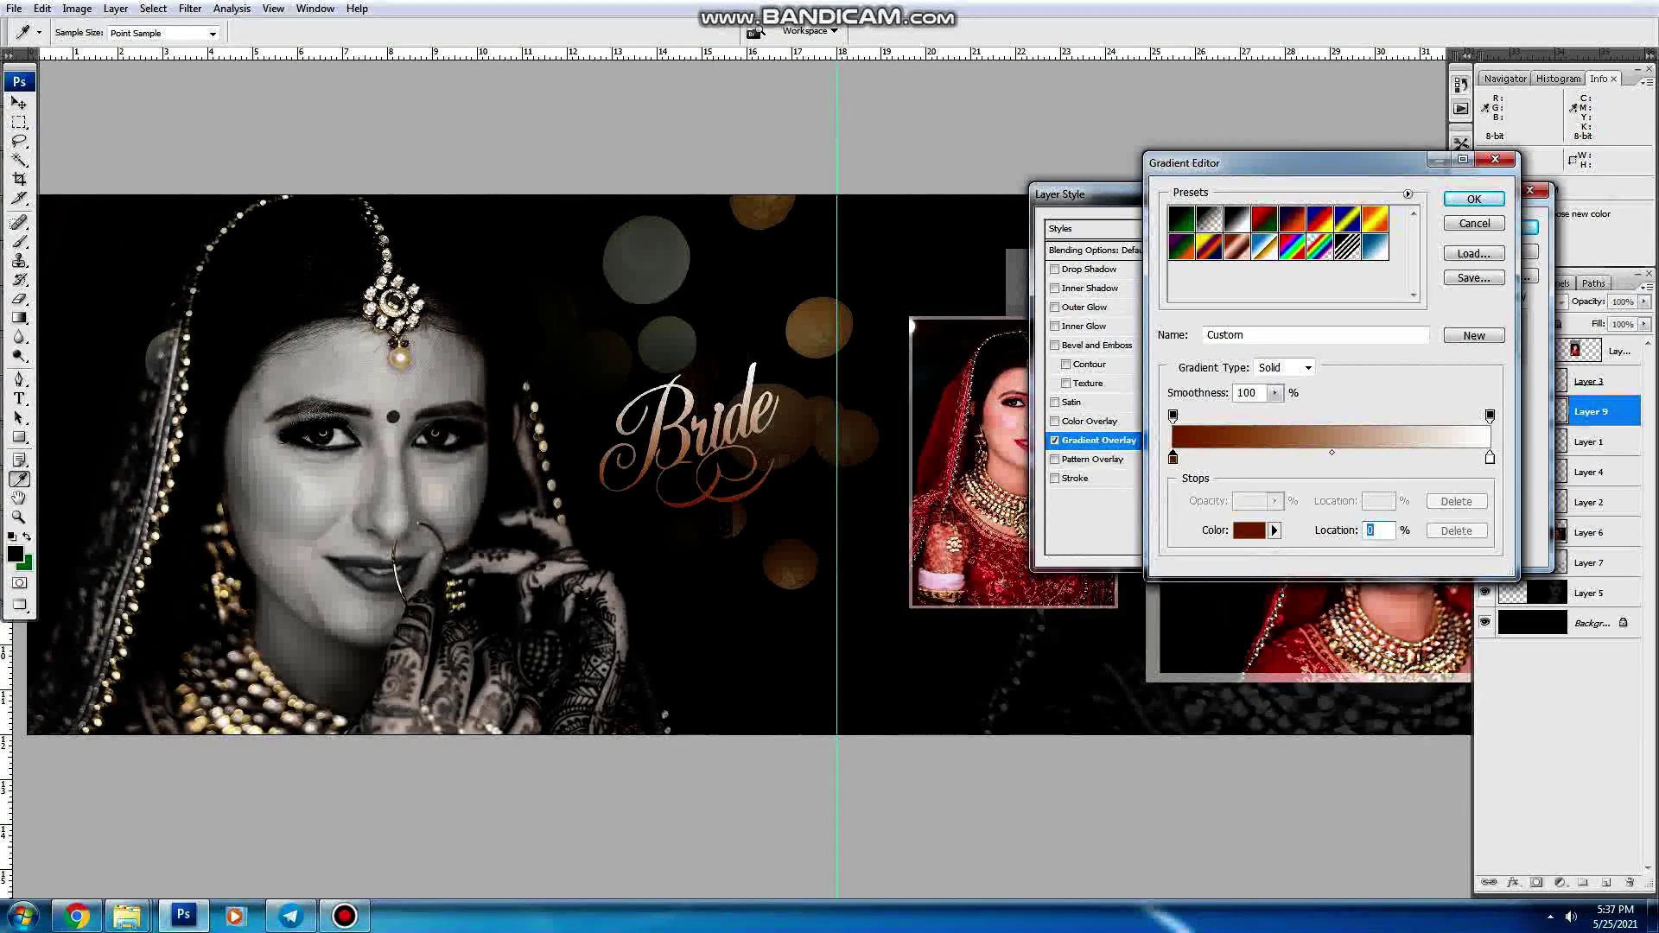
Step: Add a middle gradient stop at 47% coloured tan gold
drag(1489, 457, 1385, 458)
click(1490, 458)
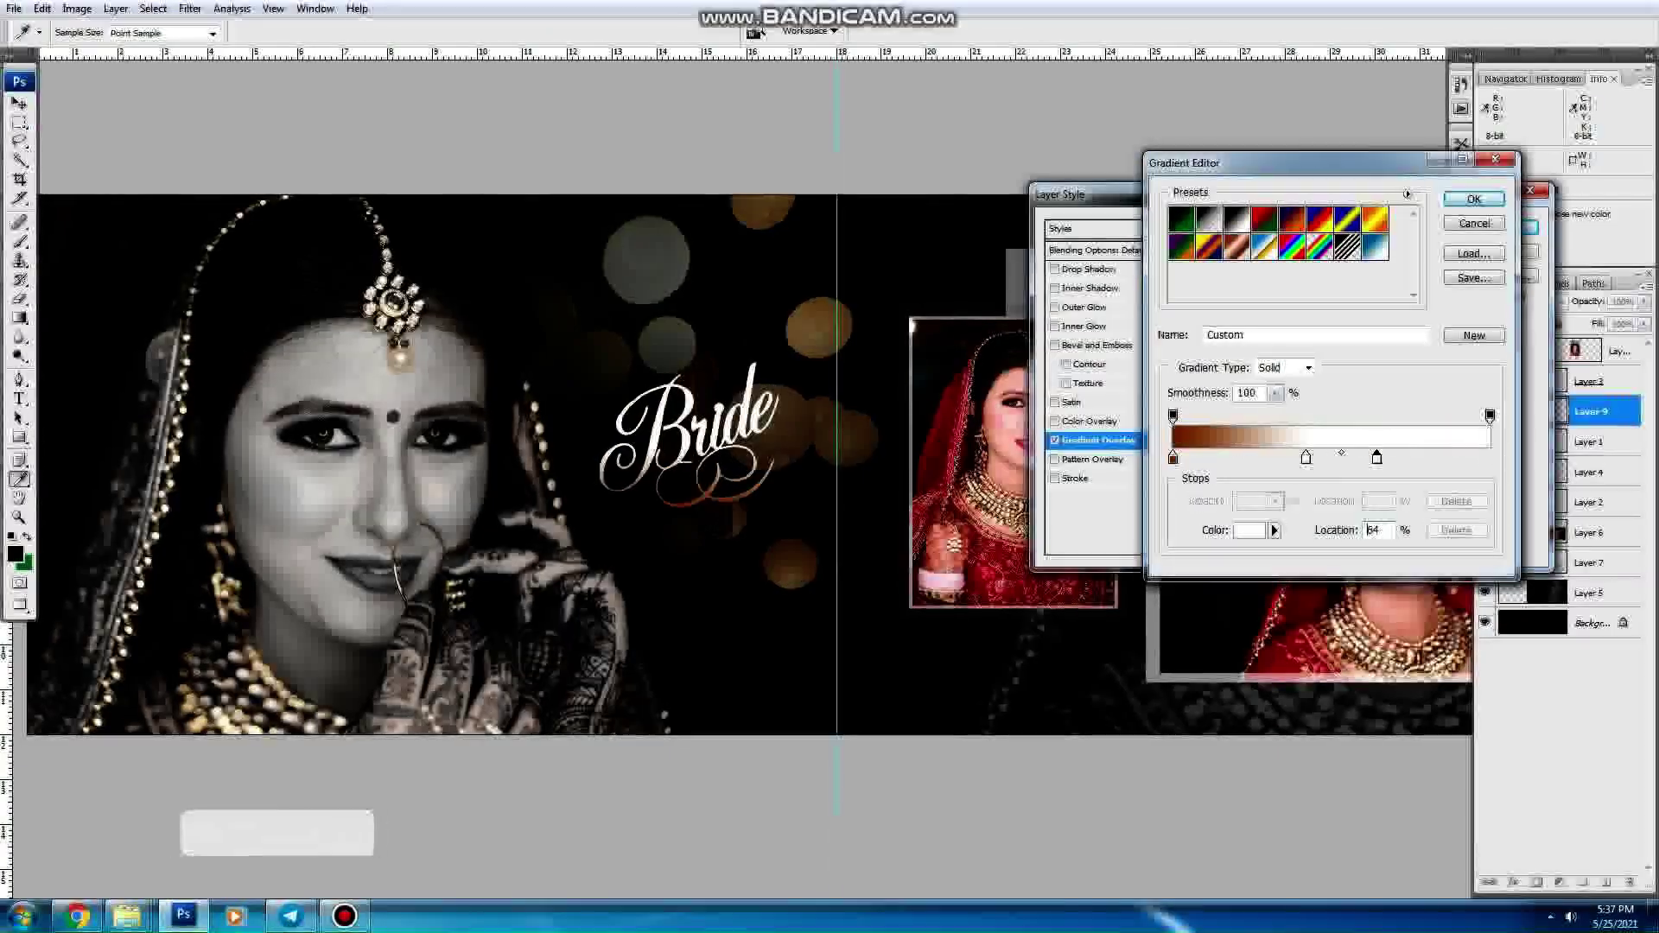
click(1306, 457)
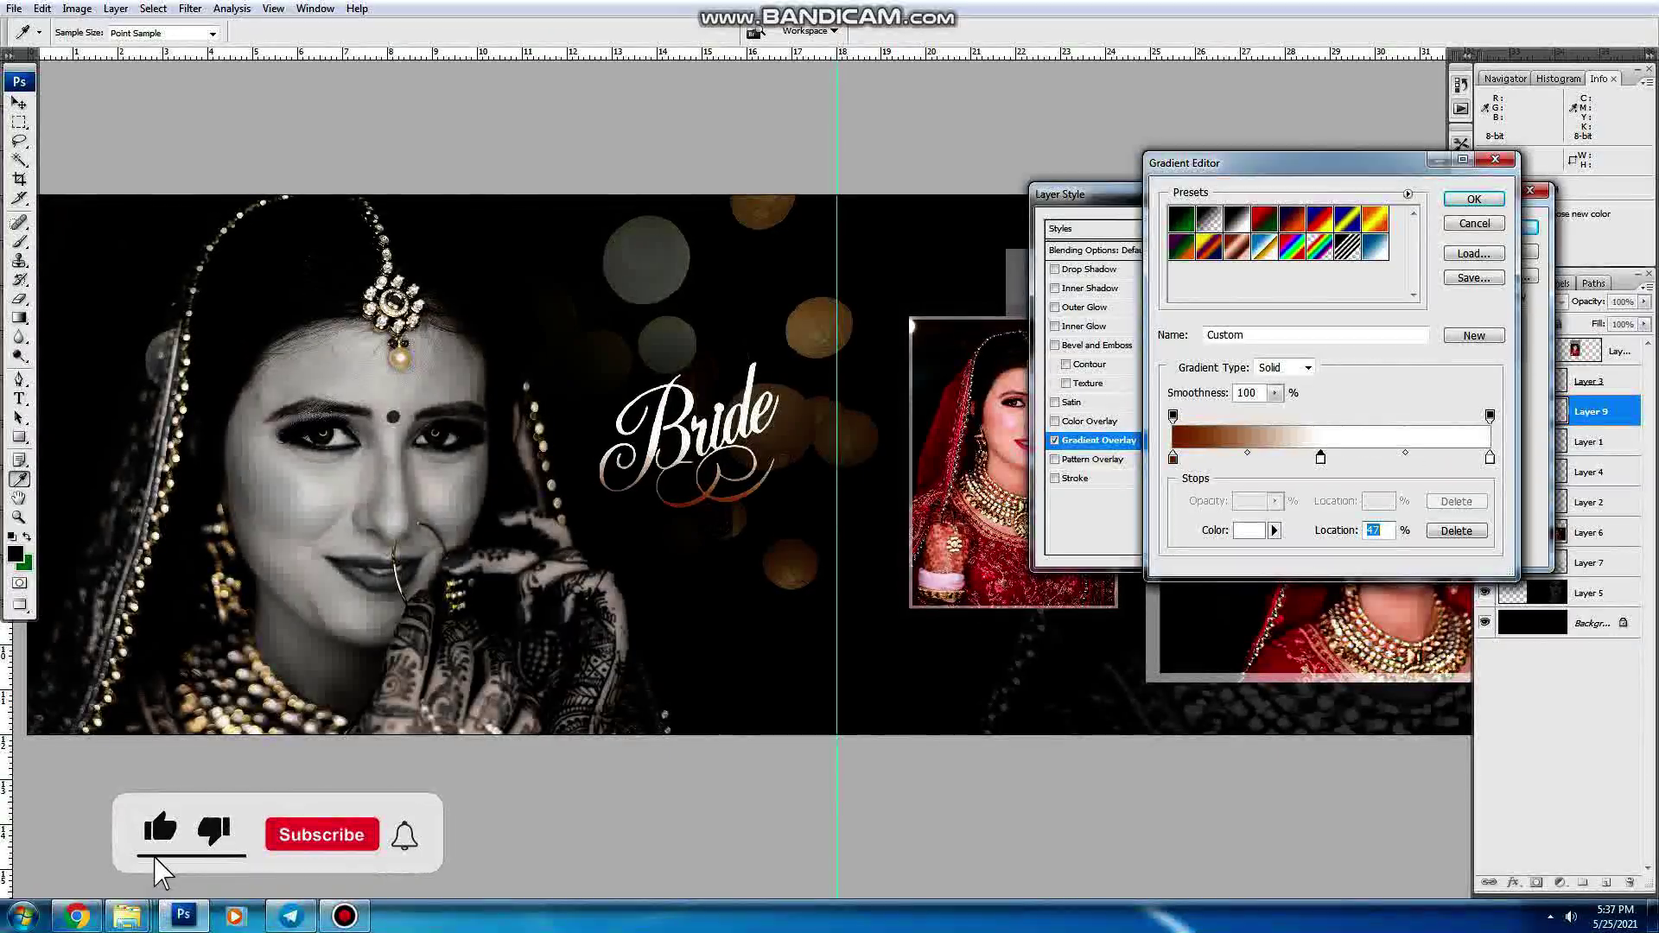
click(1249, 530)
click(1063, 507)
click(910, 521)
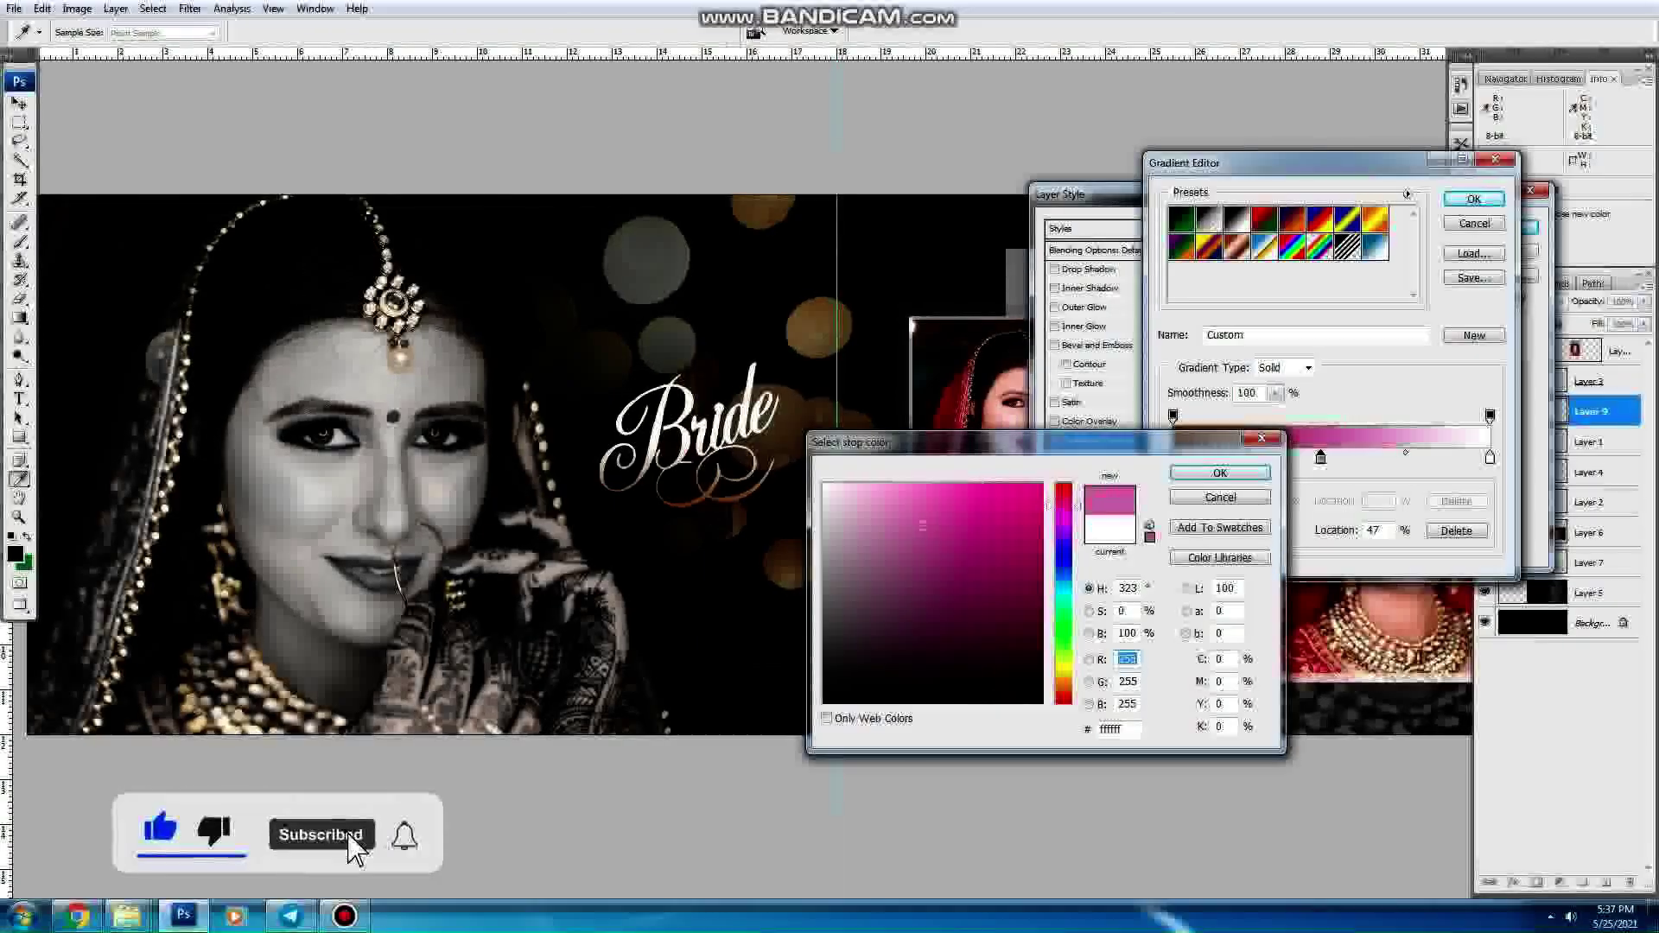
click(1063, 659)
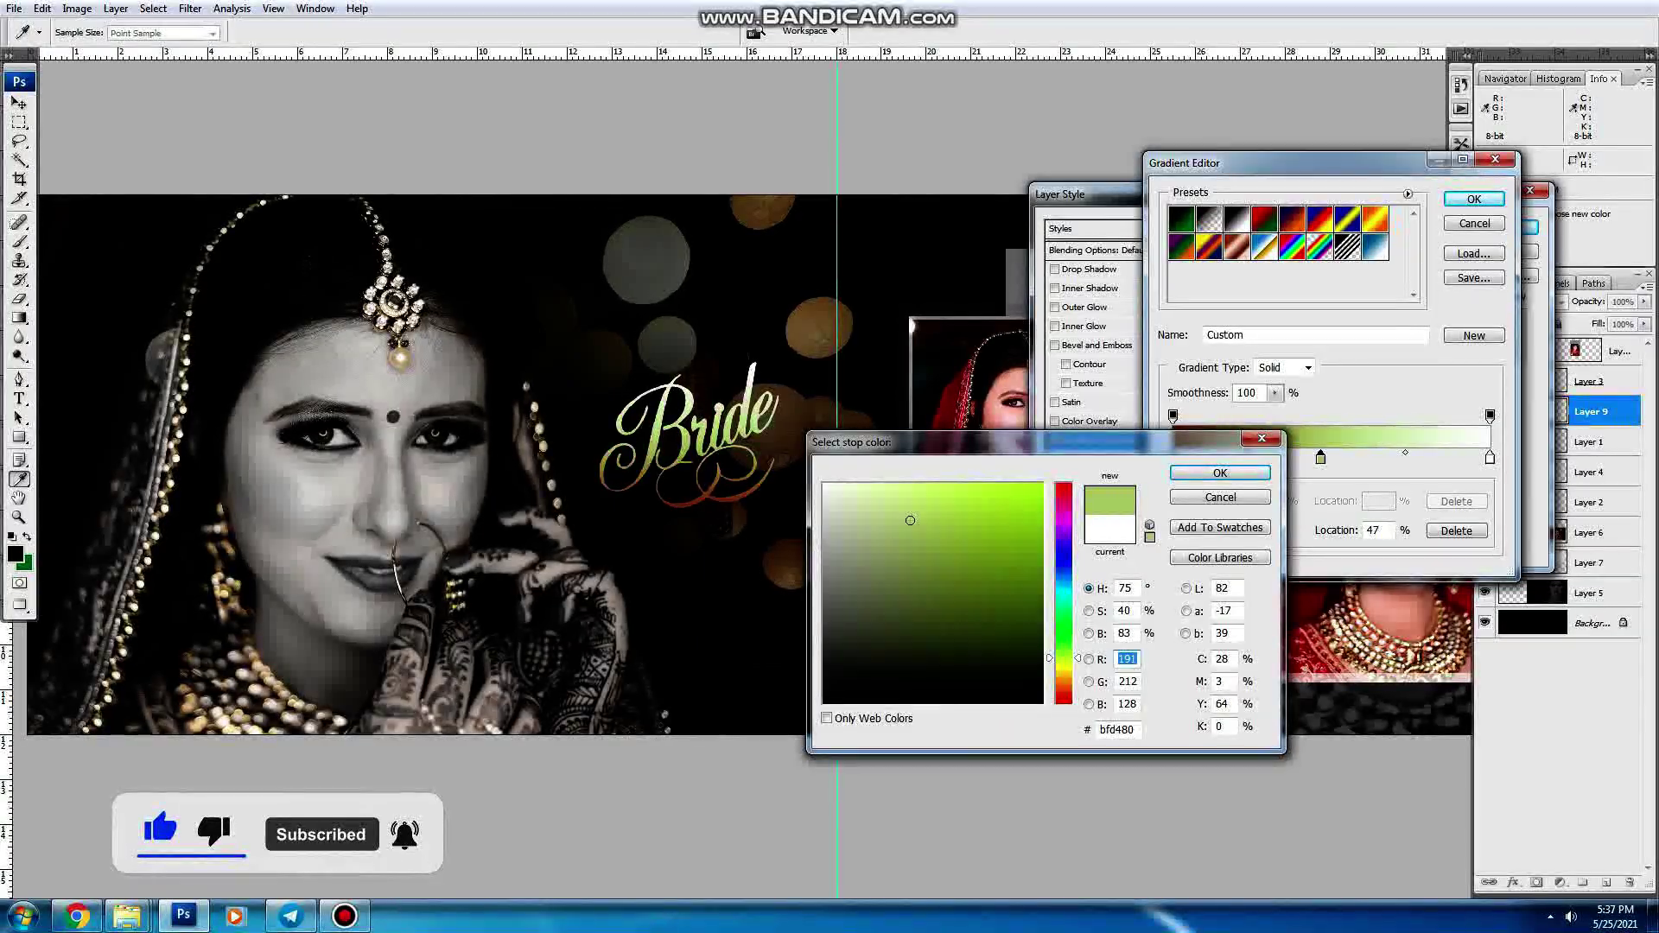
click(1063, 681)
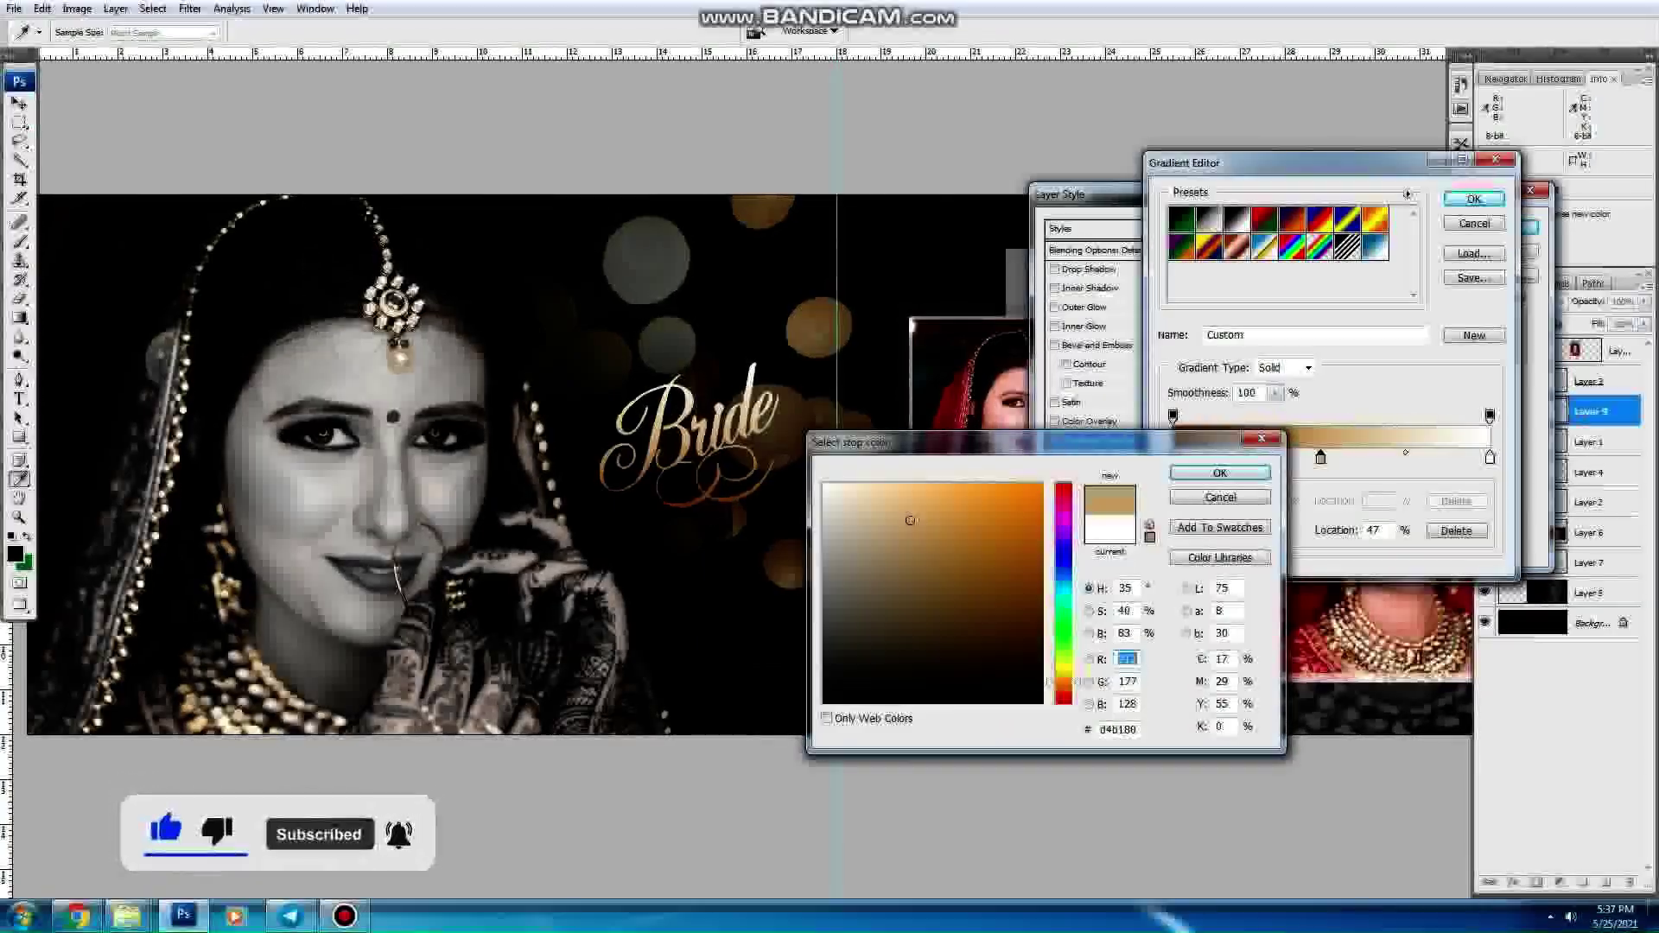
click(1063, 682)
click(1219, 472)
Step: Set the end gradient stop to dark red at 100% and accept the gradient
click(1490, 457)
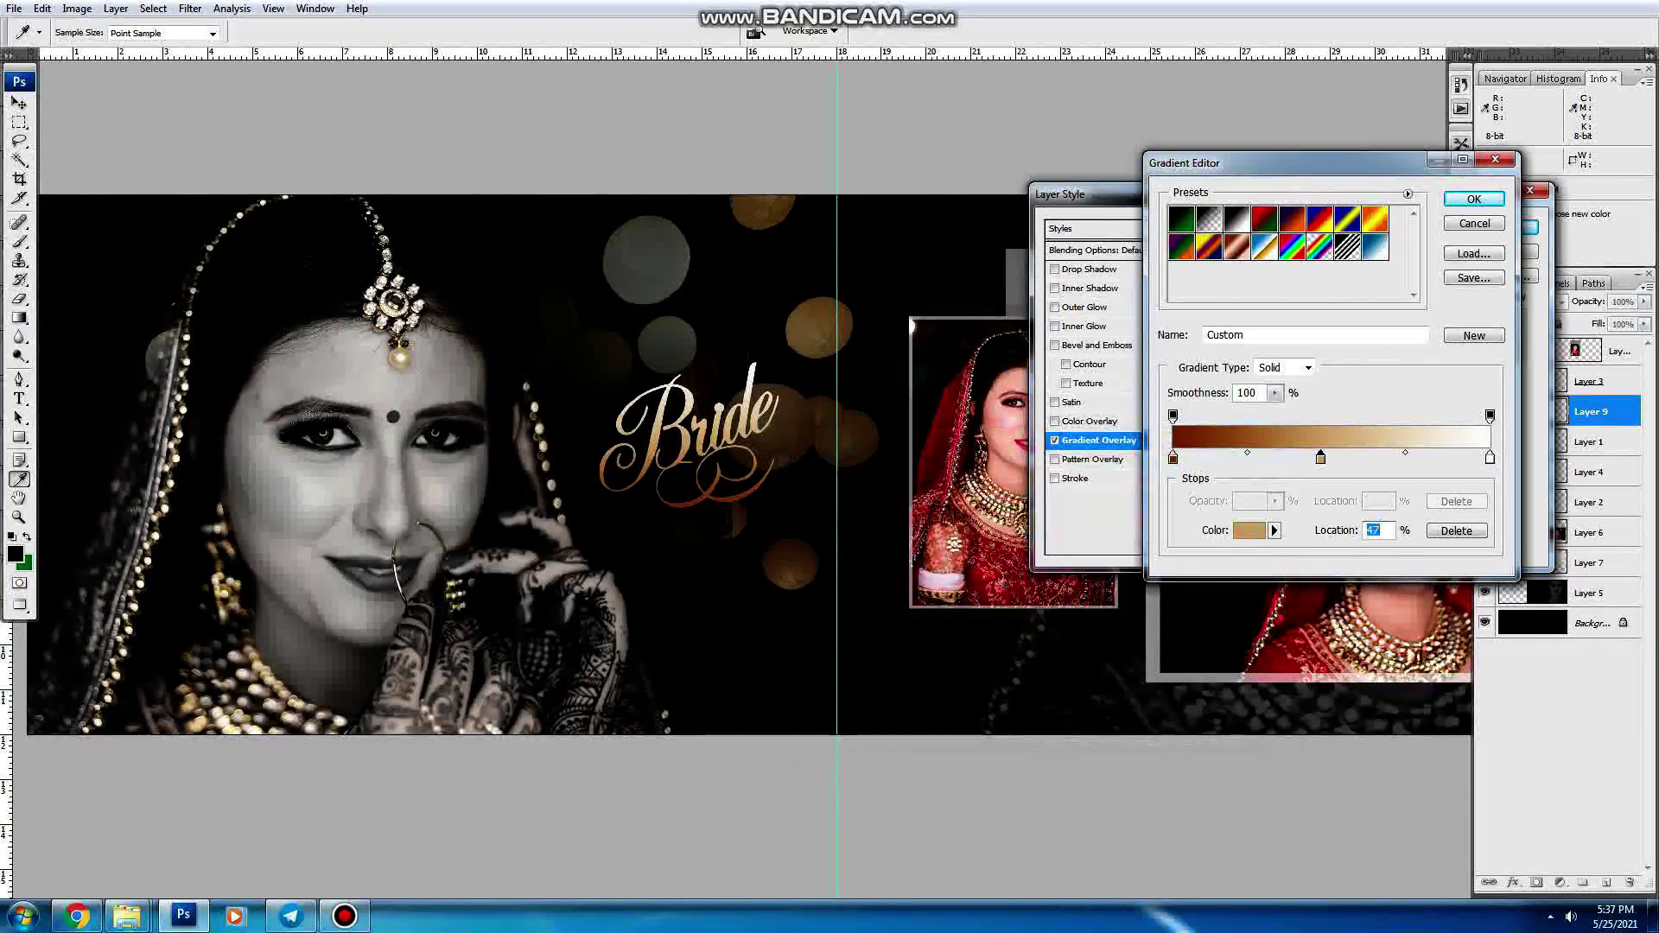
click(1250, 530)
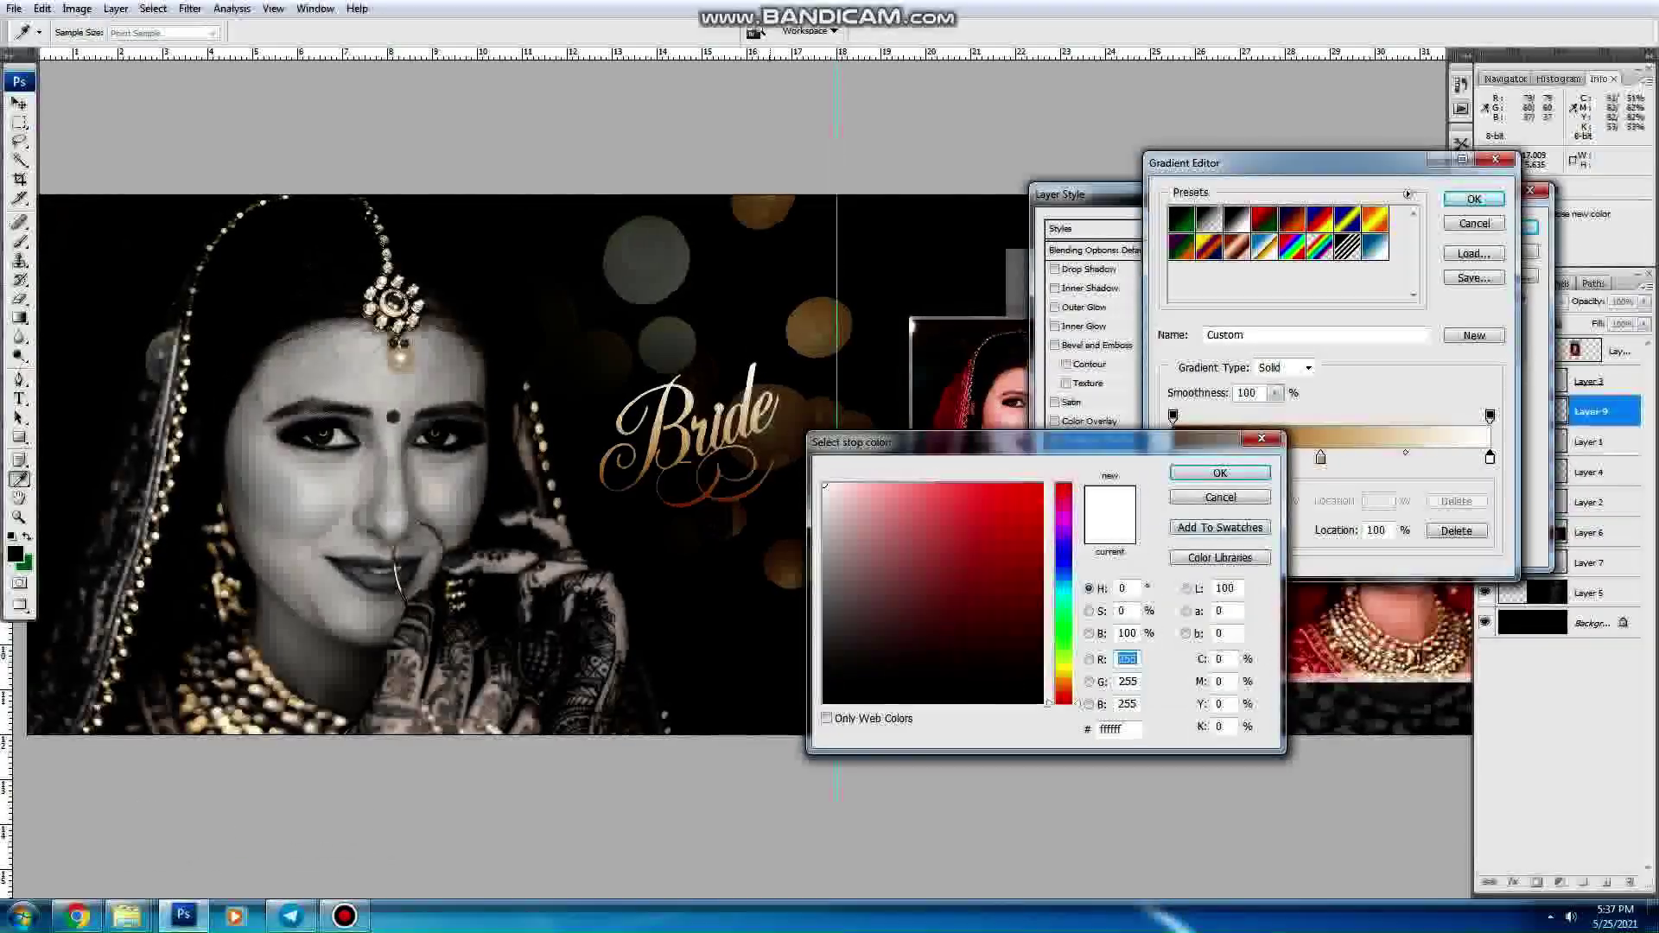
click(690, 464)
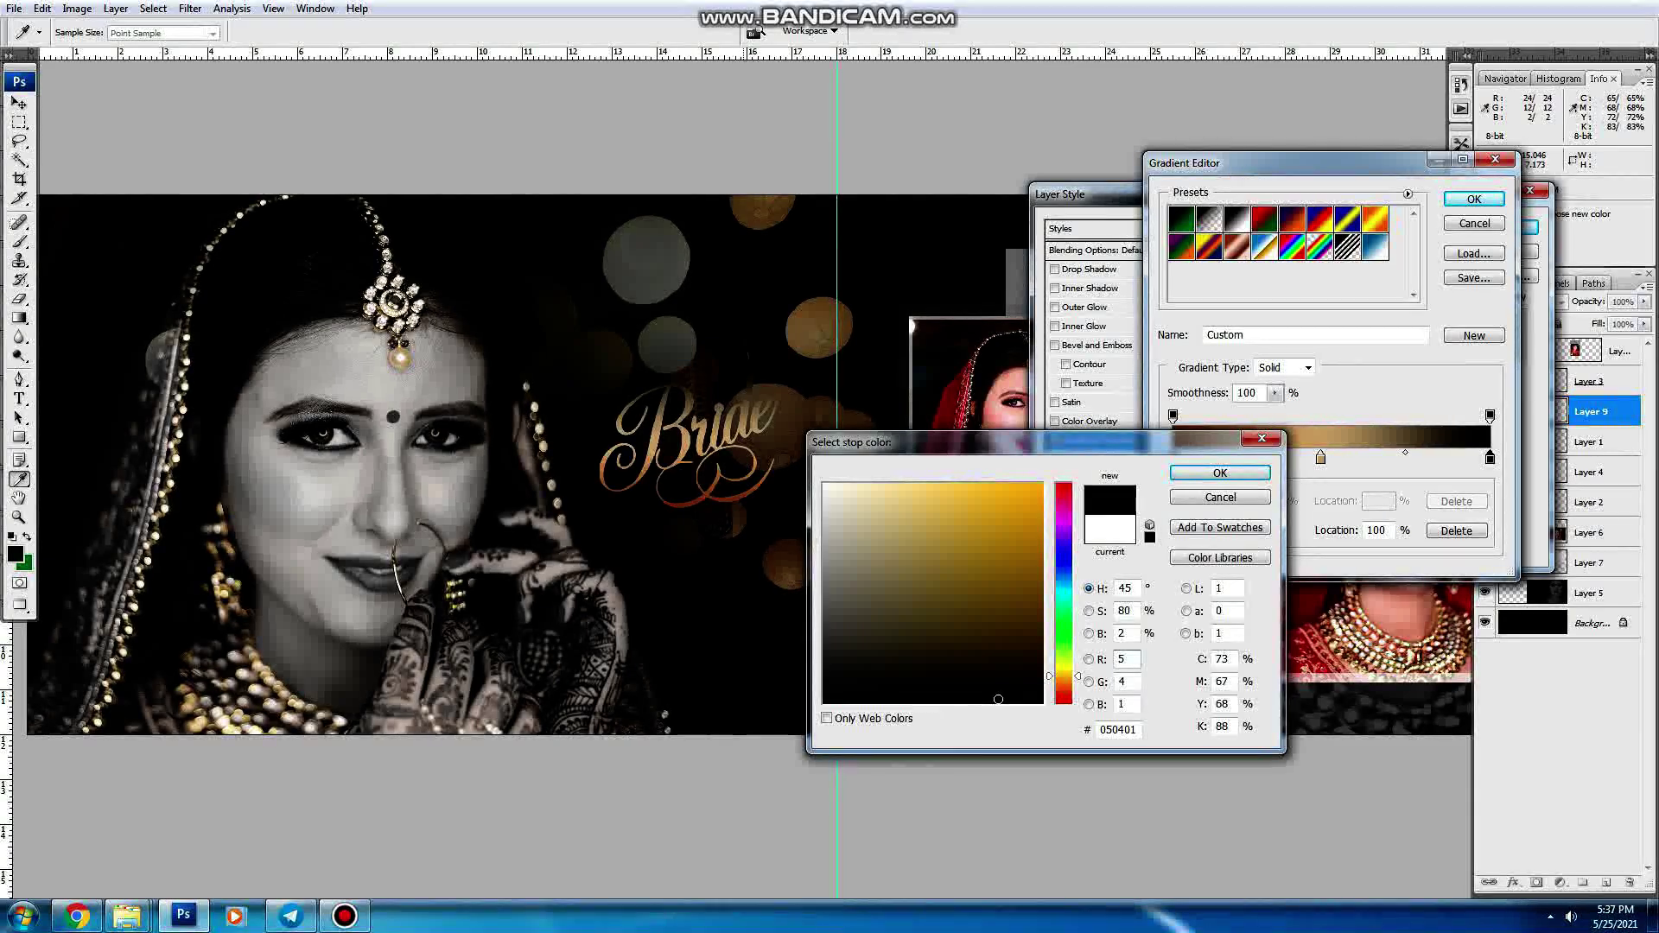
drag(1063, 675, 1062, 693)
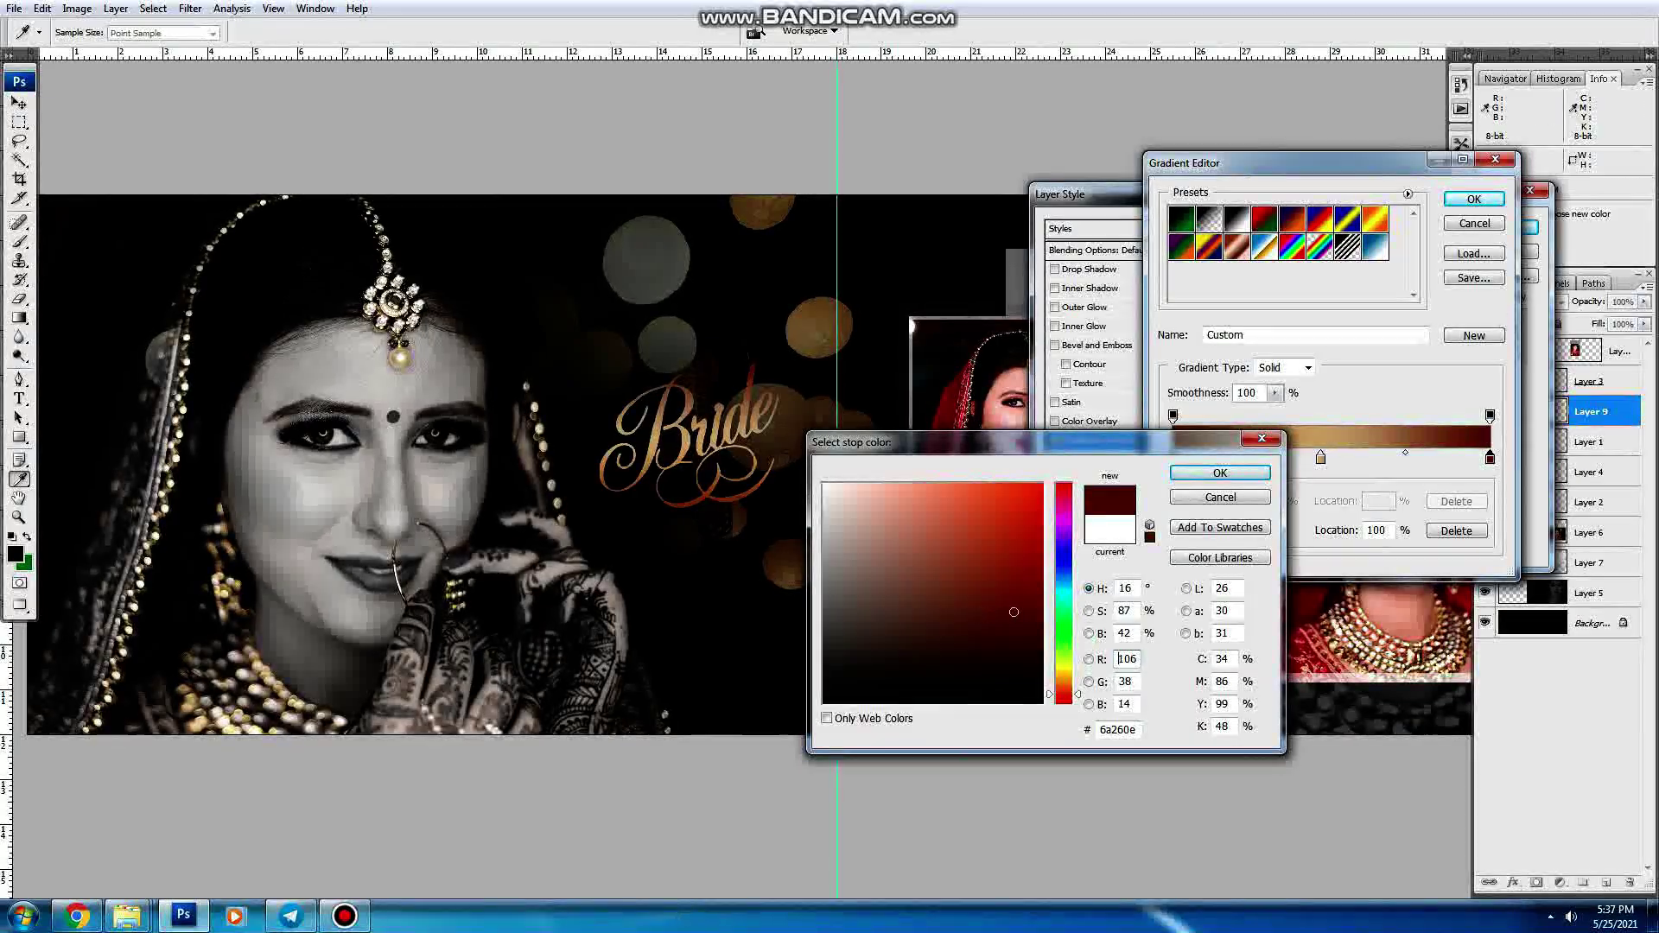
click(1041, 556)
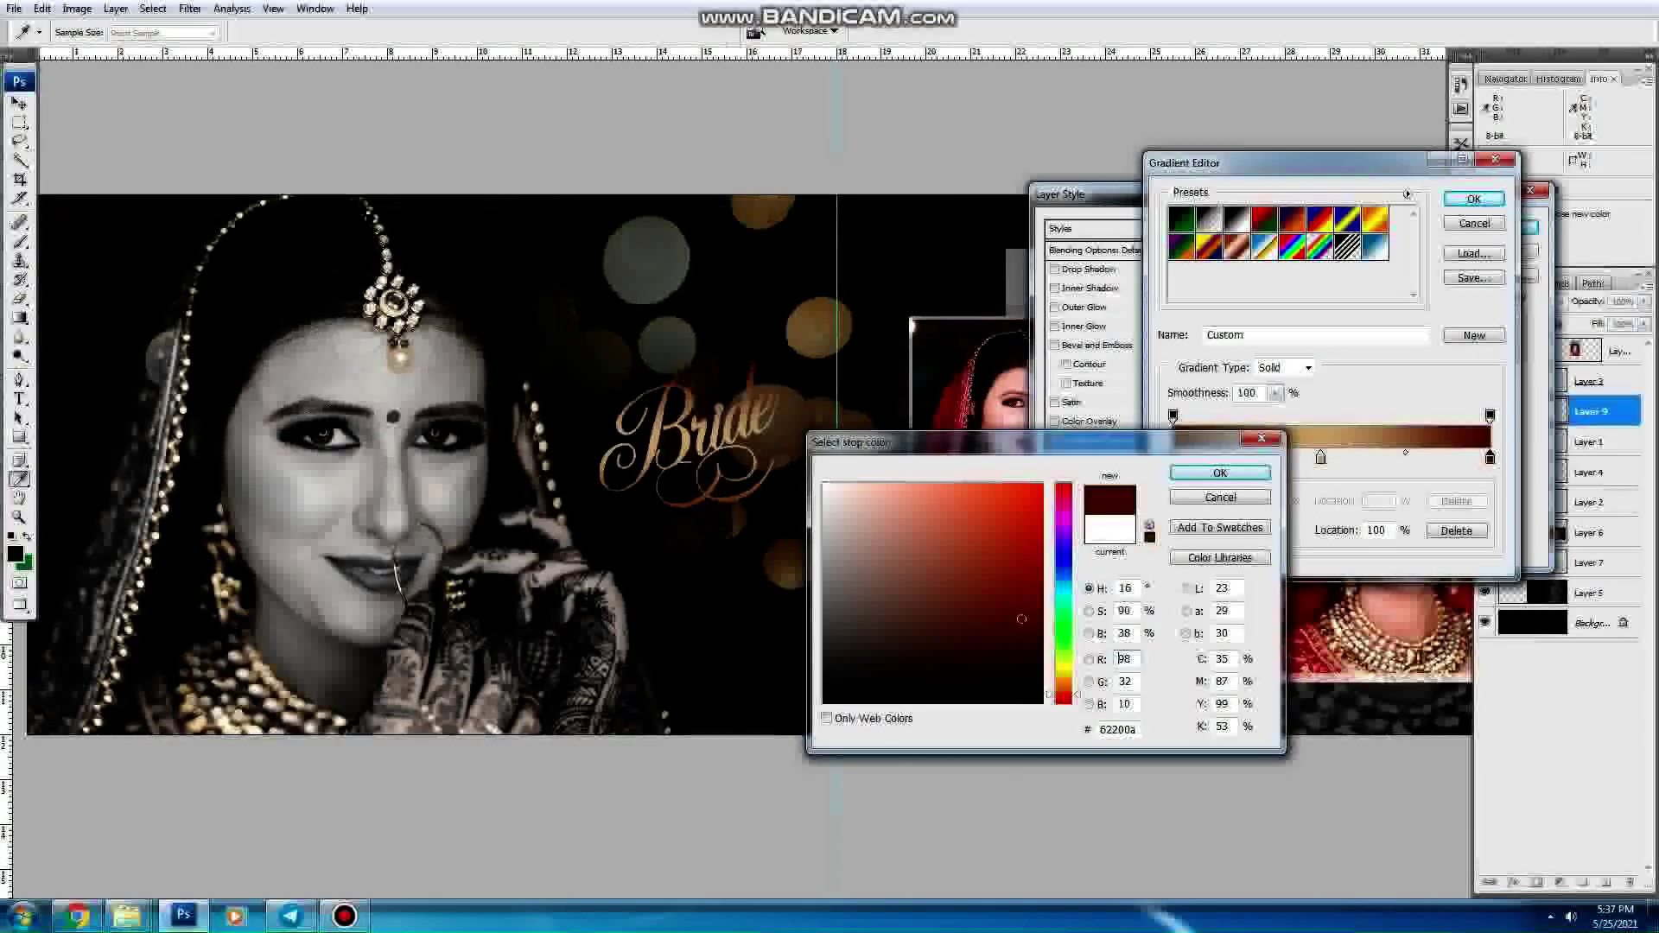
key(Return)
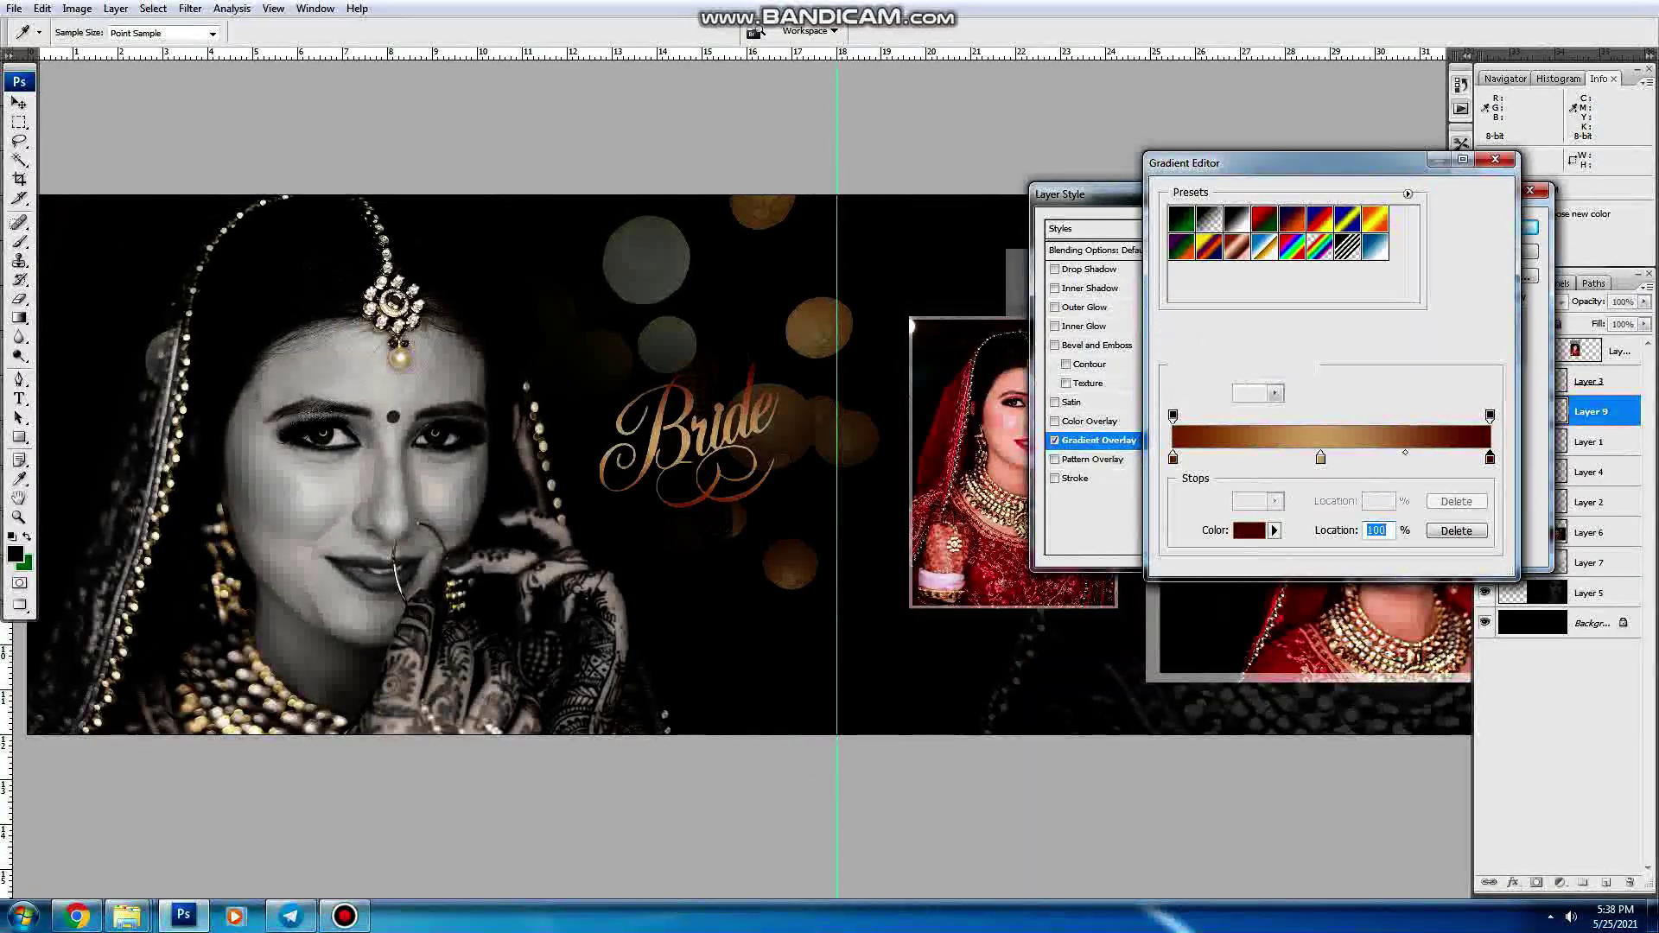
key(Return)
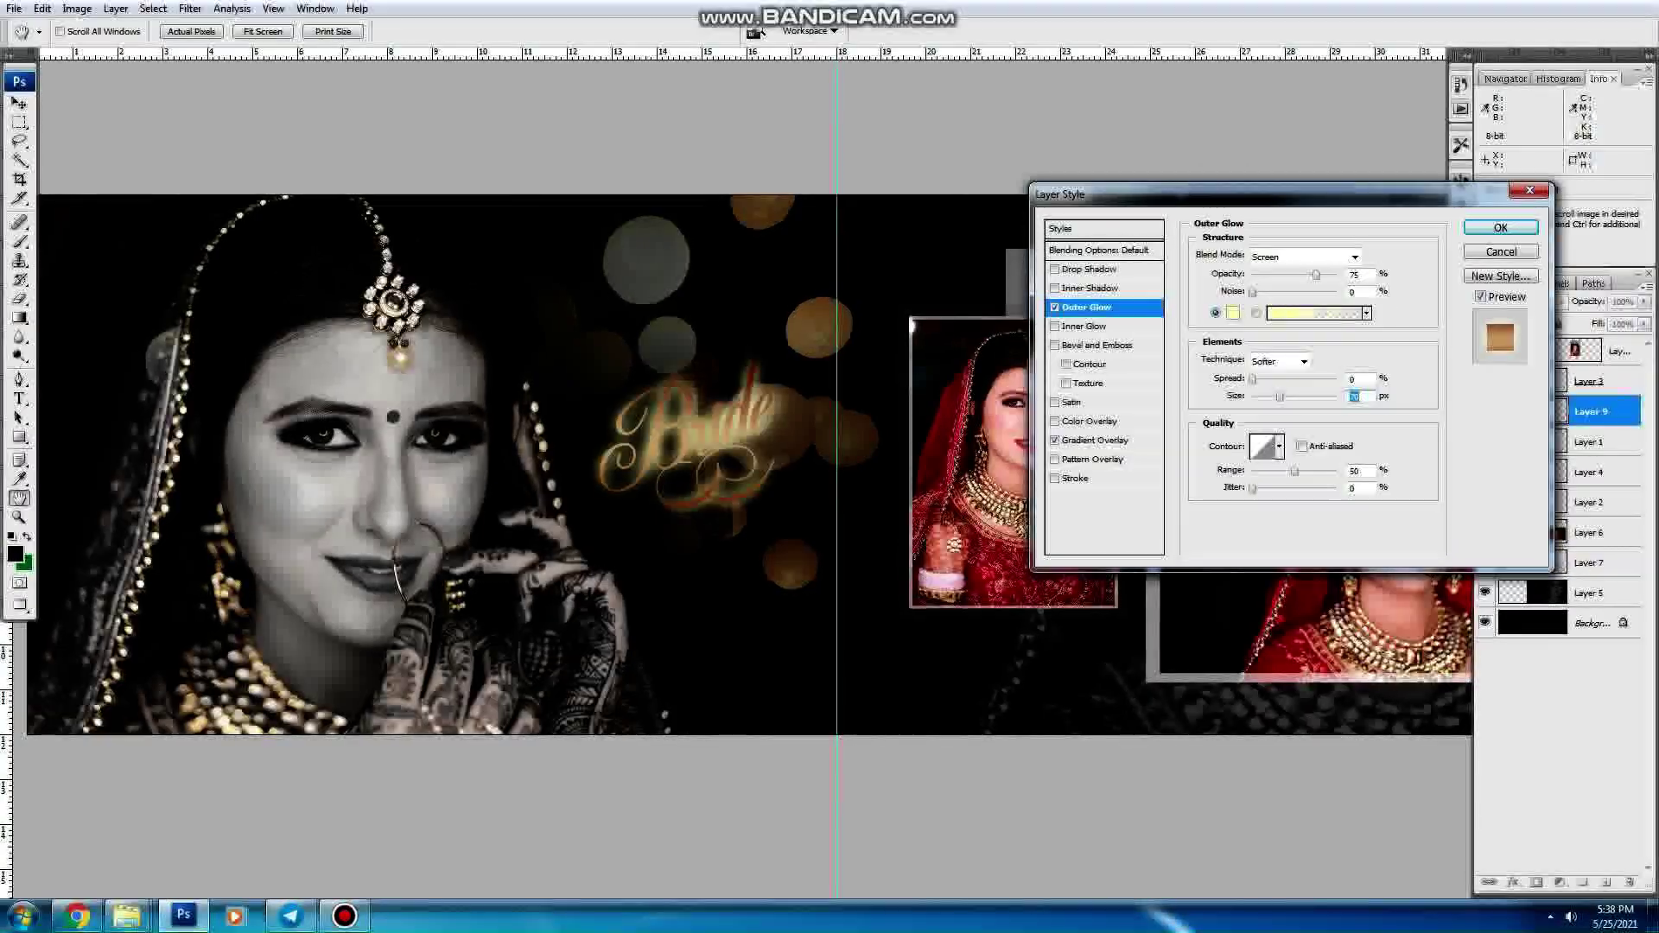
Step: Set the Outer Glow colour to dark red 67262d and confirm it
click(1233, 313)
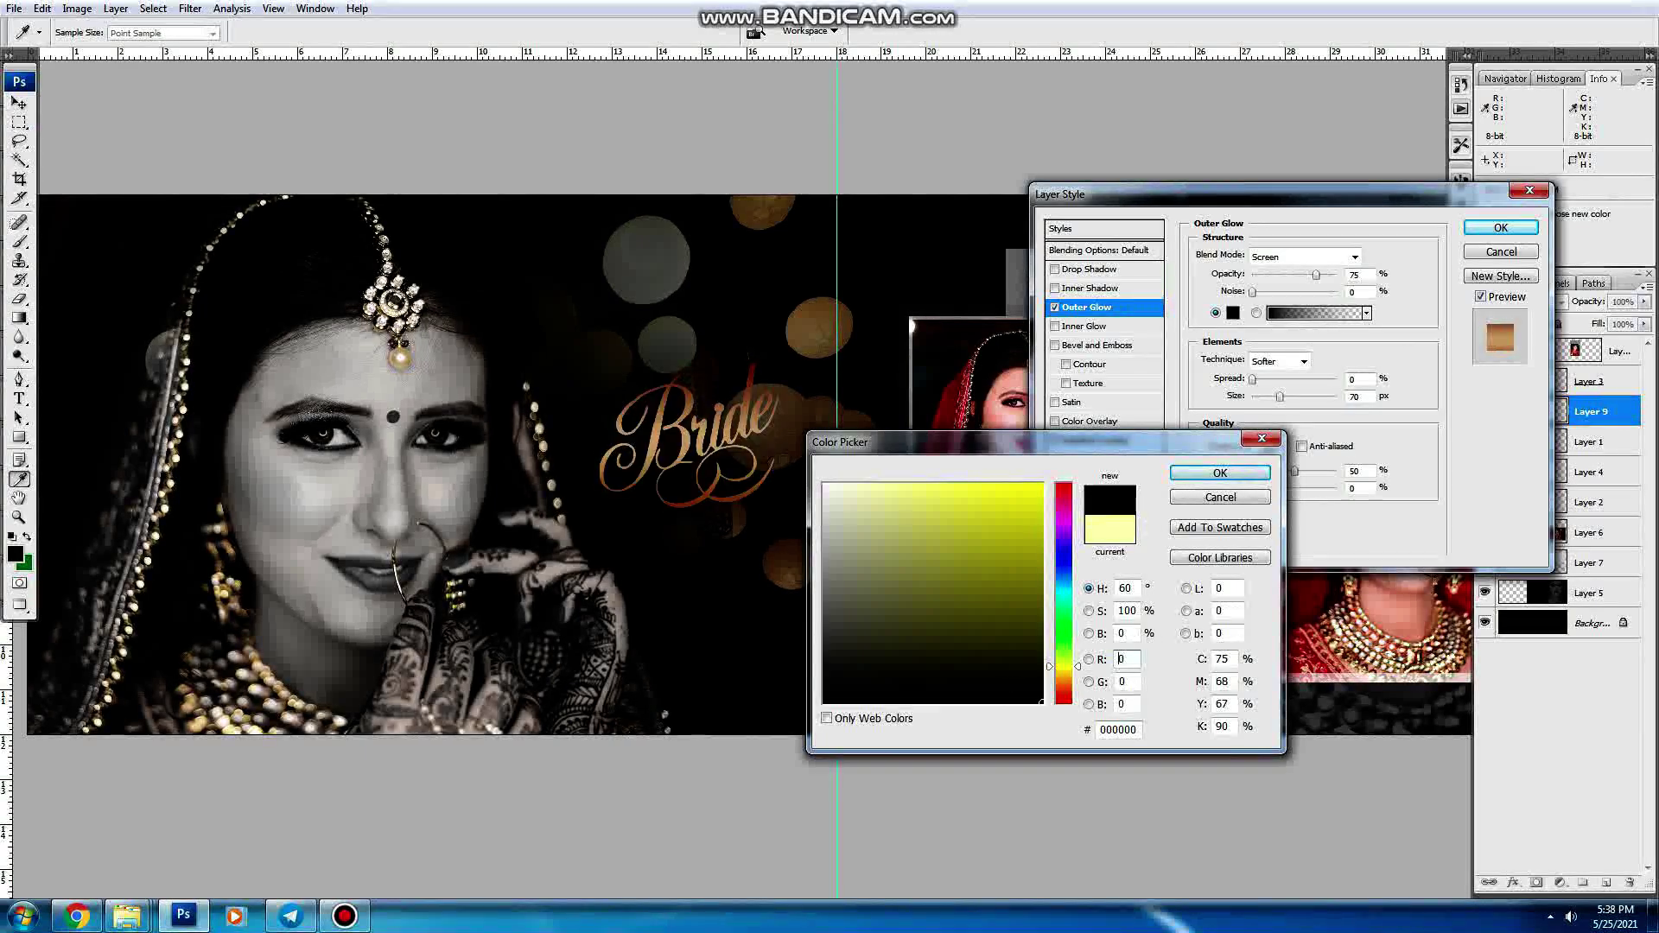
click(1010, 673)
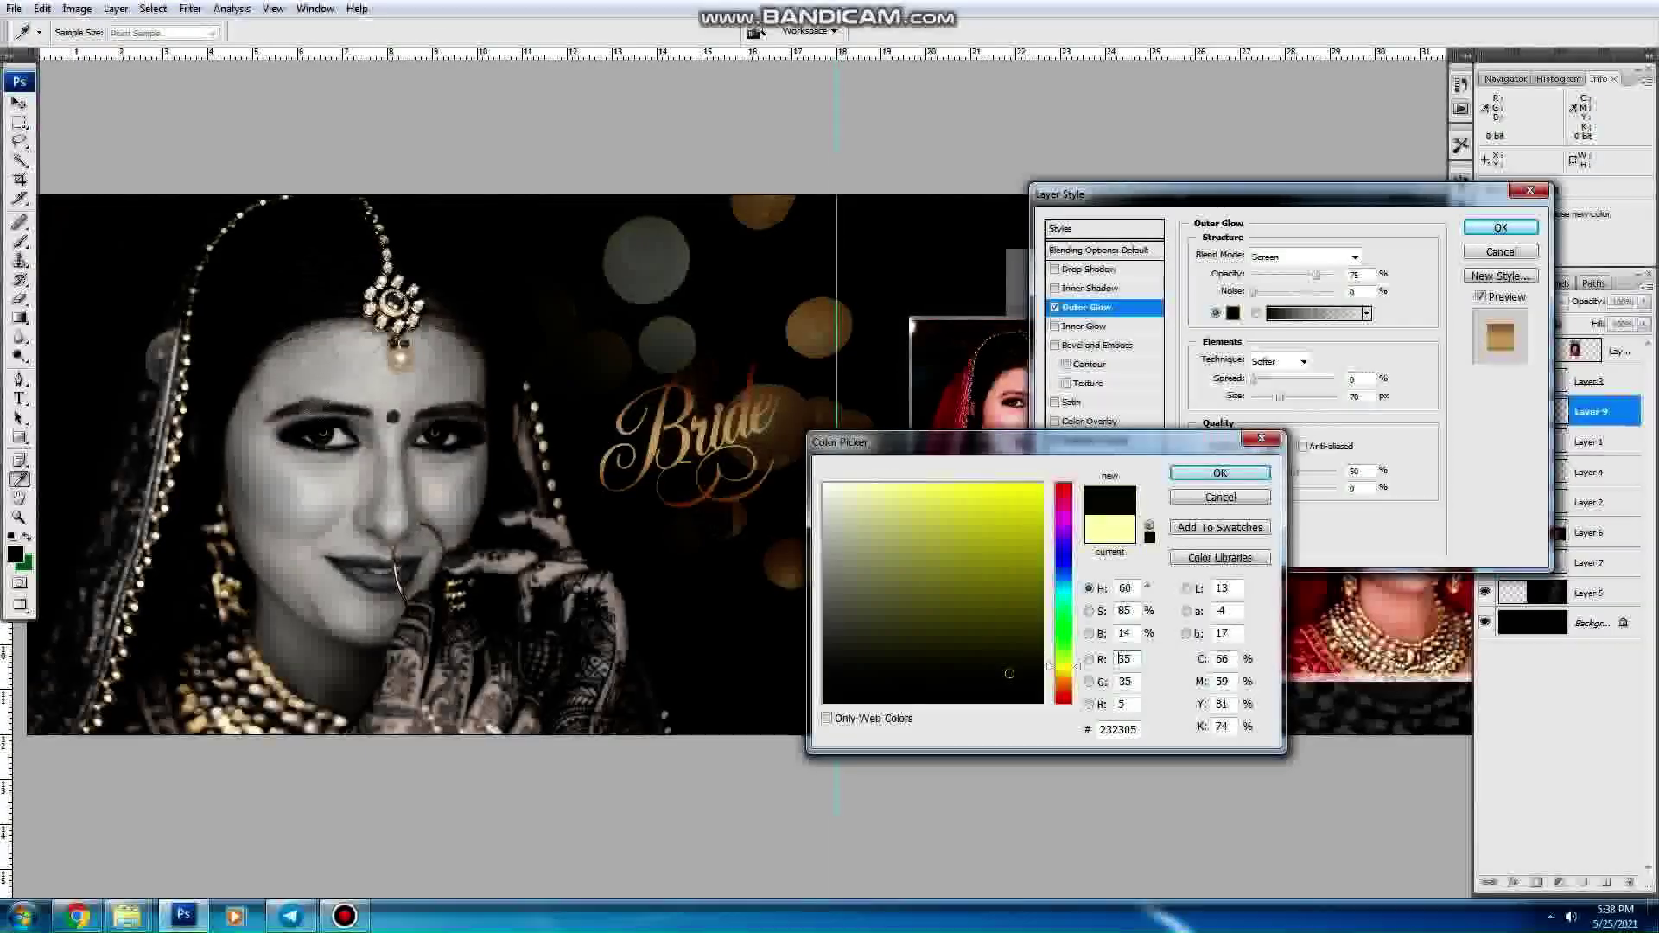
click(939, 671)
click(1063, 536)
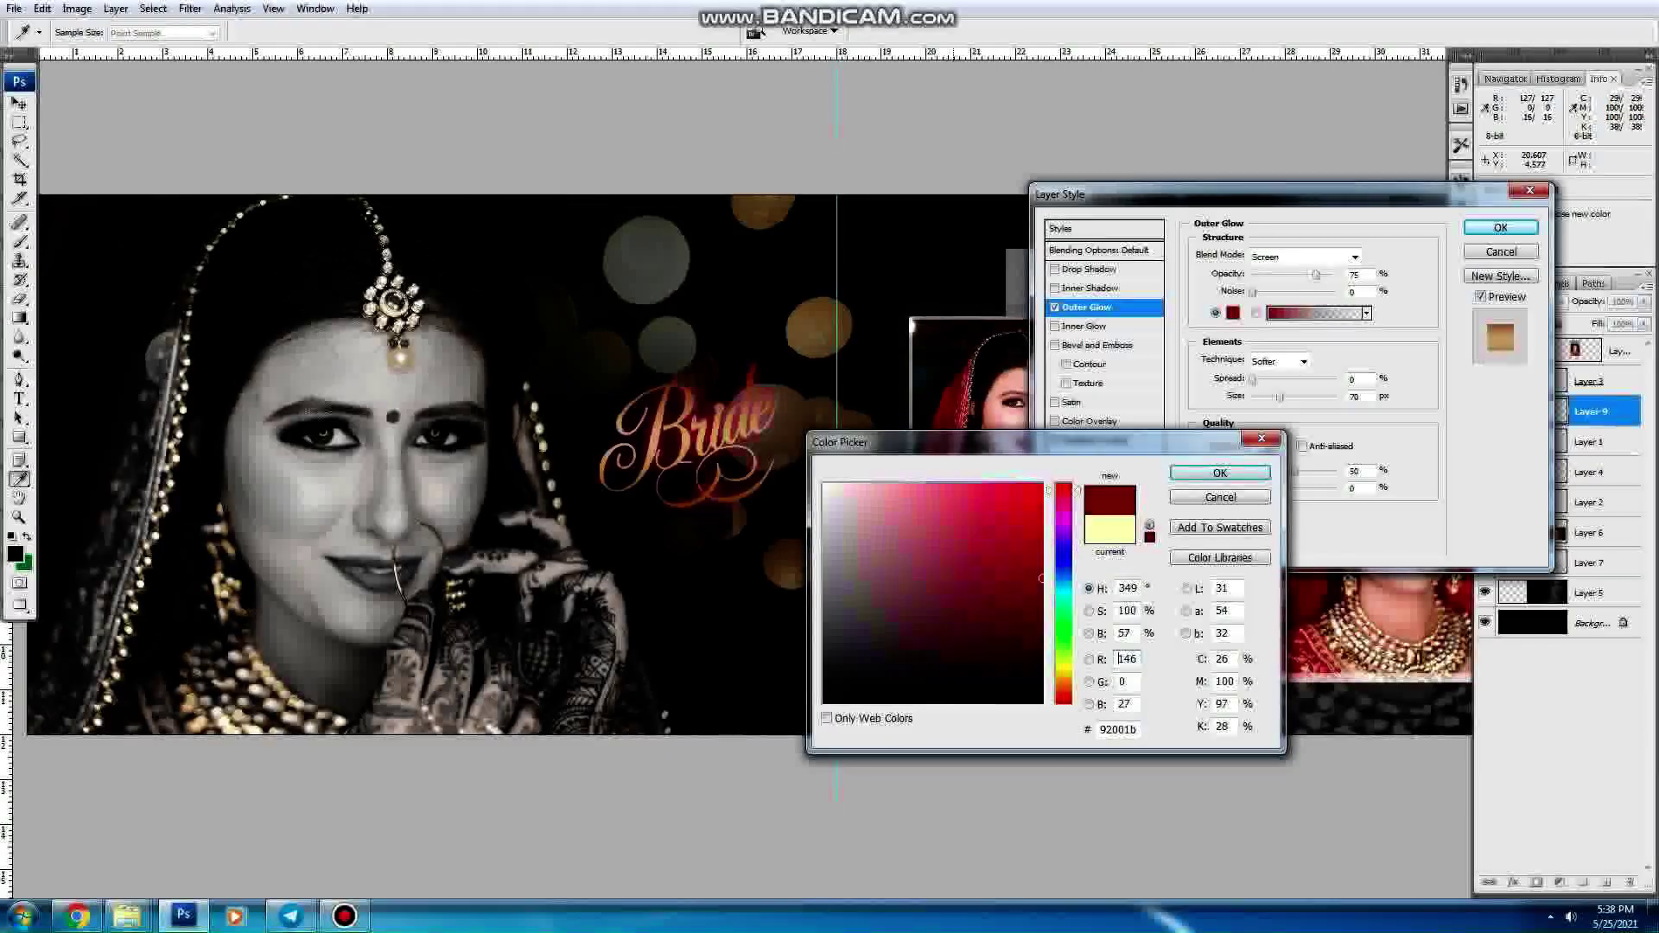
click(954, 631)
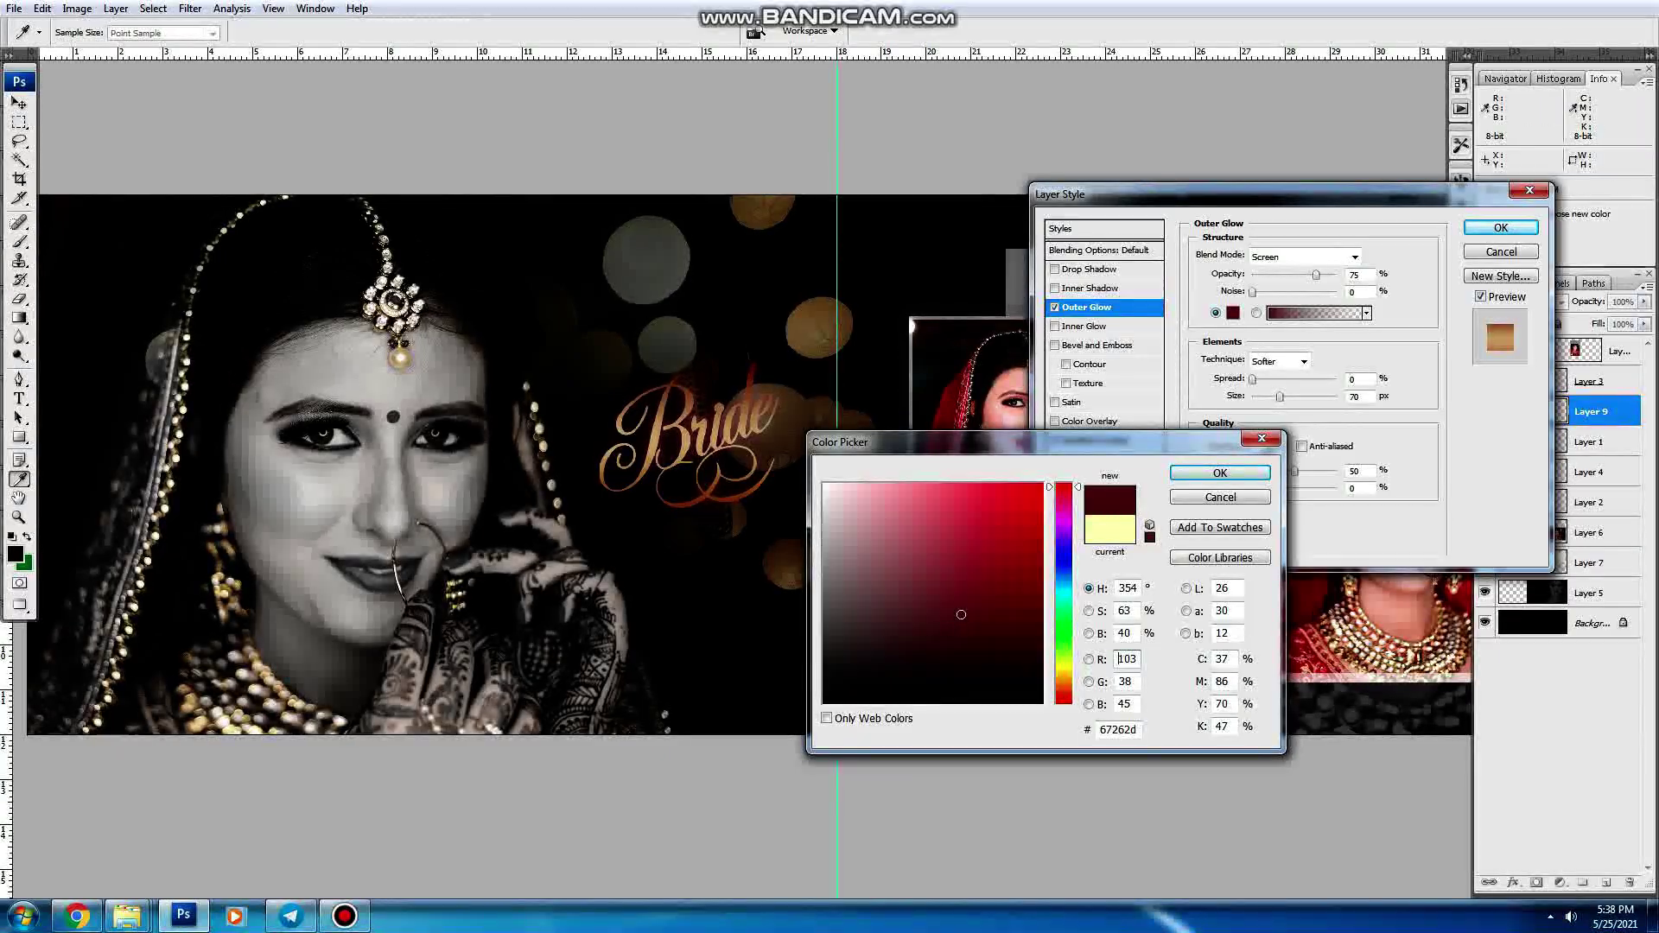
key(Return)
key(Return)
Step: Apply the layer style and hide the toolbox, options bar and palettes
key(v)
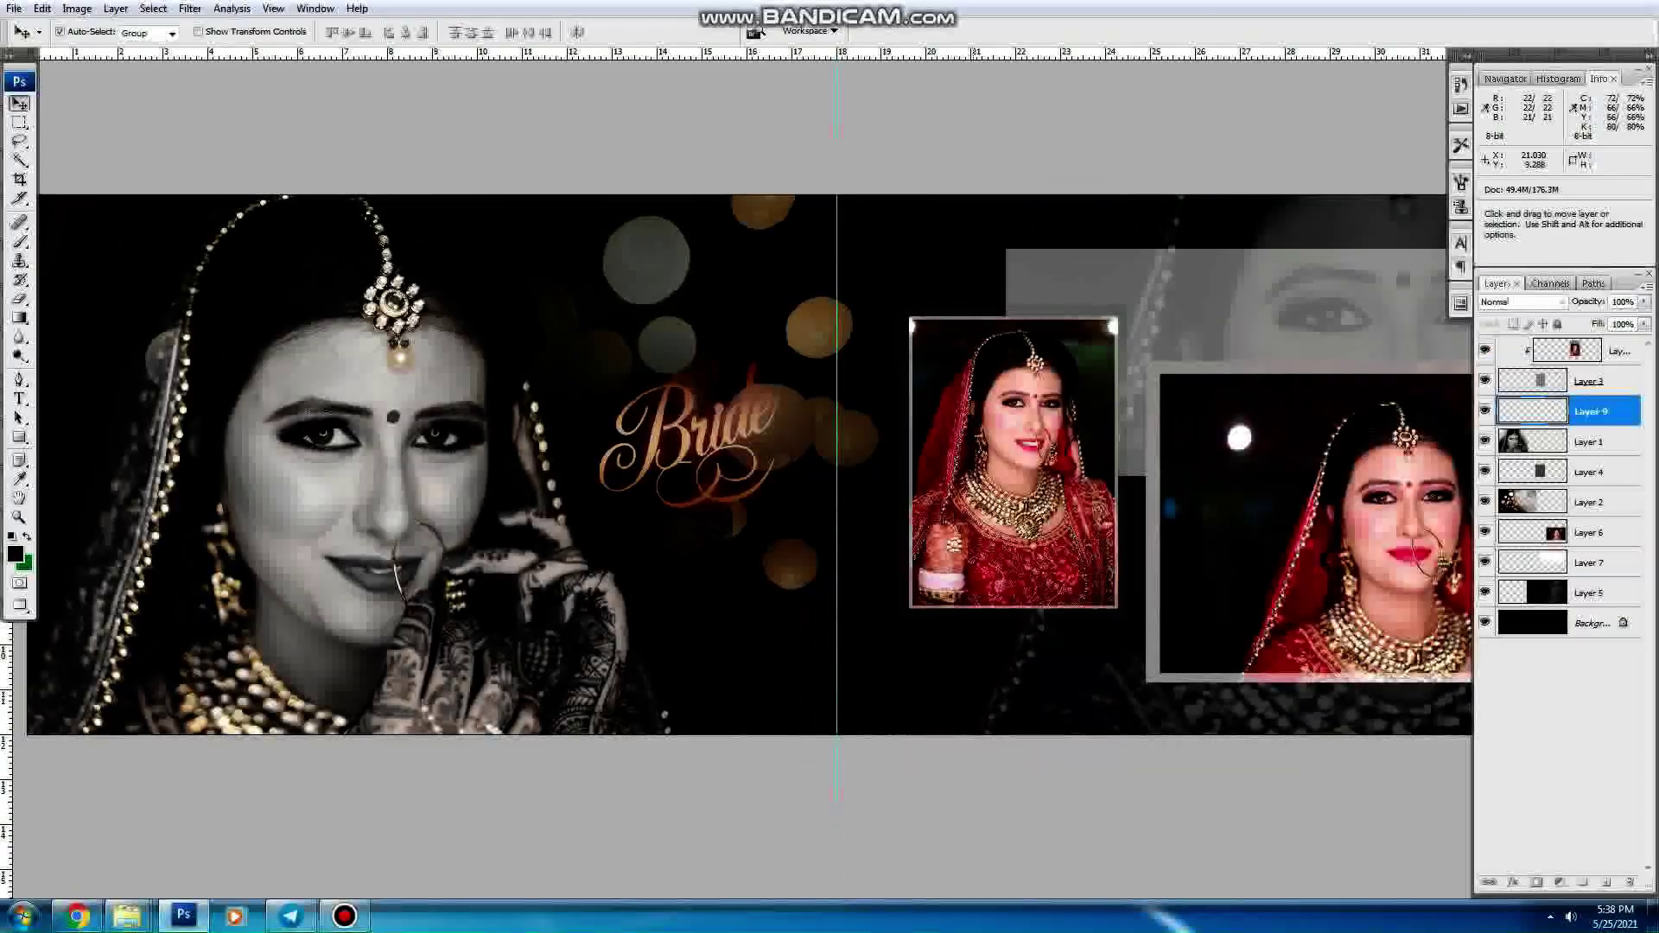
key(Tab)
key(Tab)
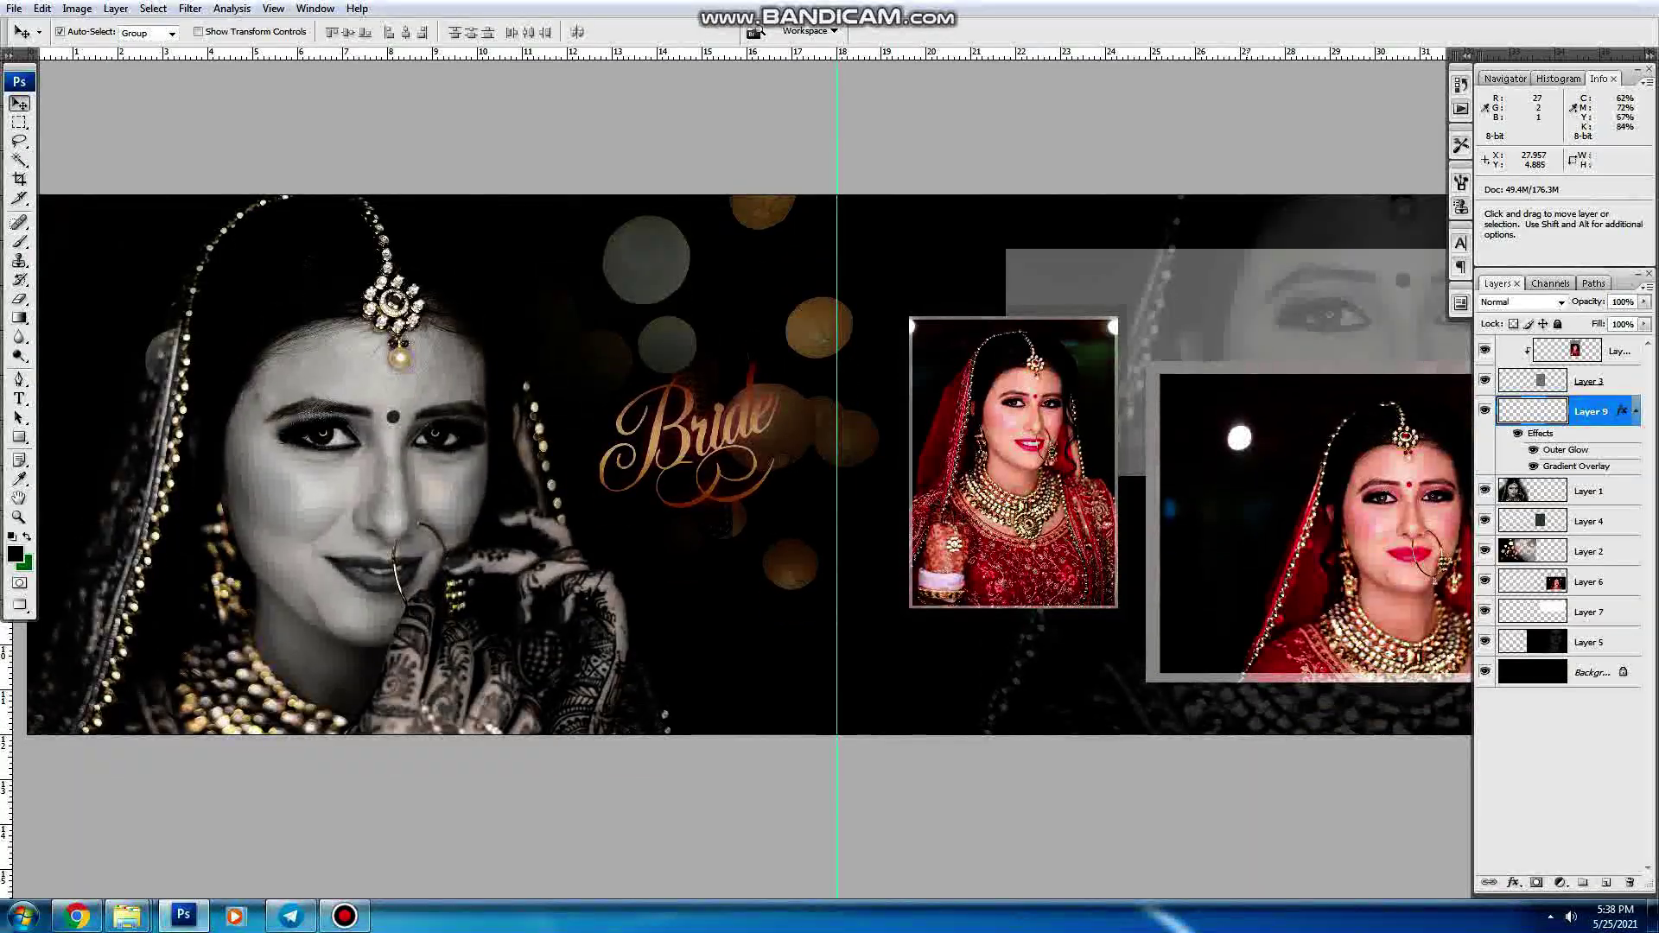
key(Tab)
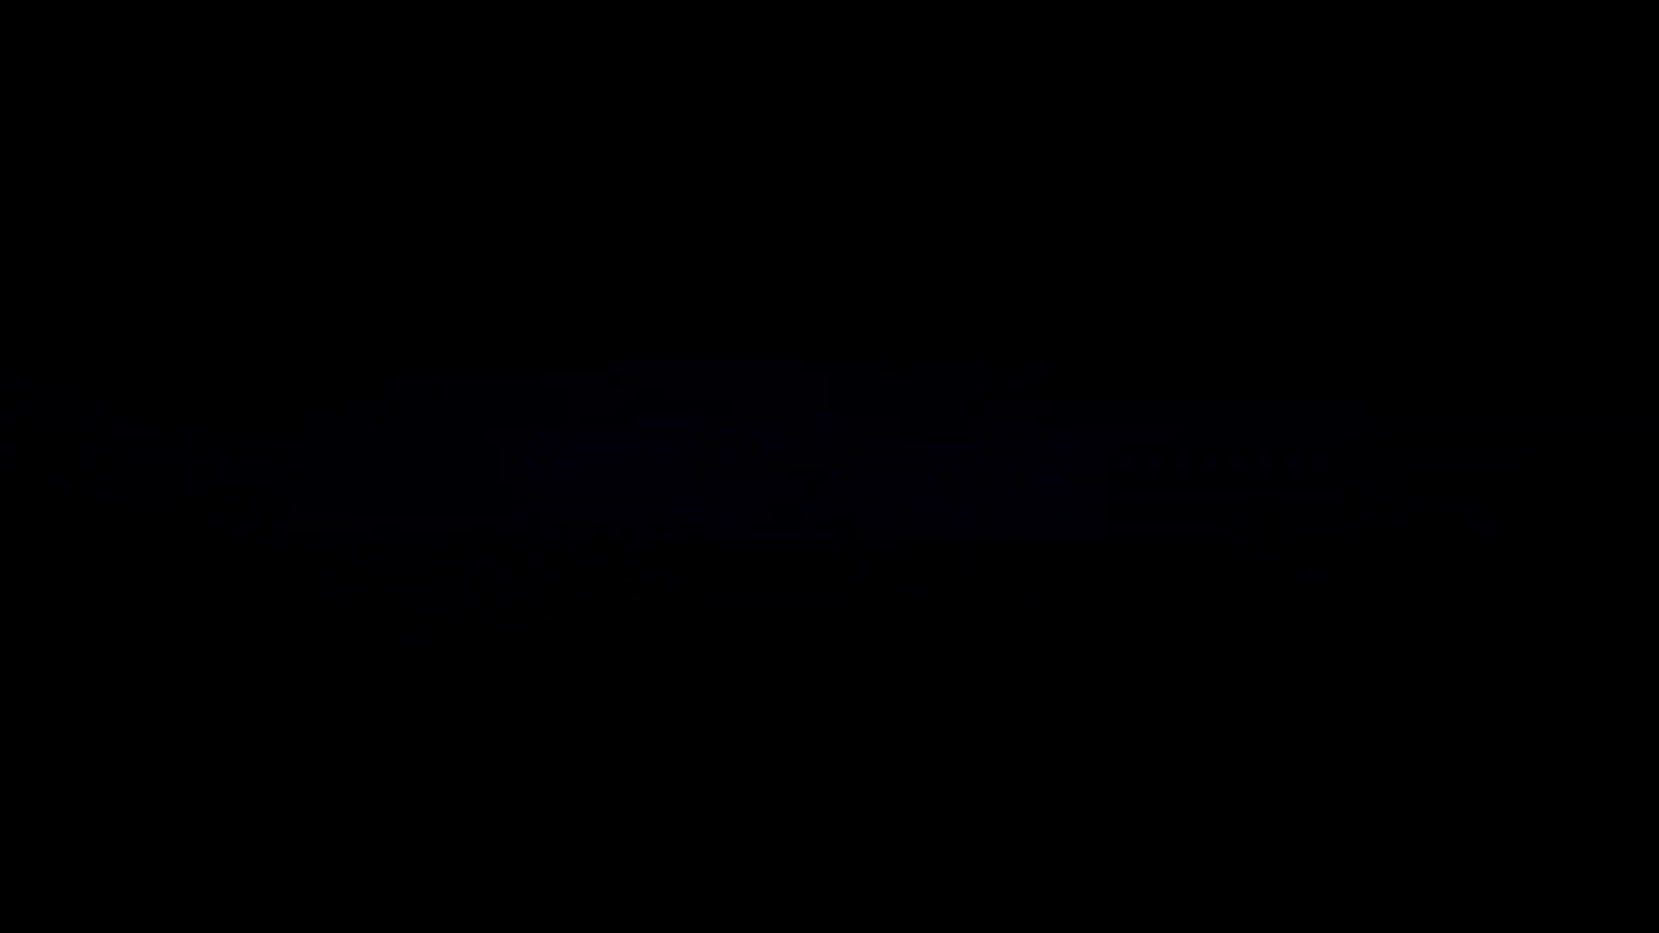